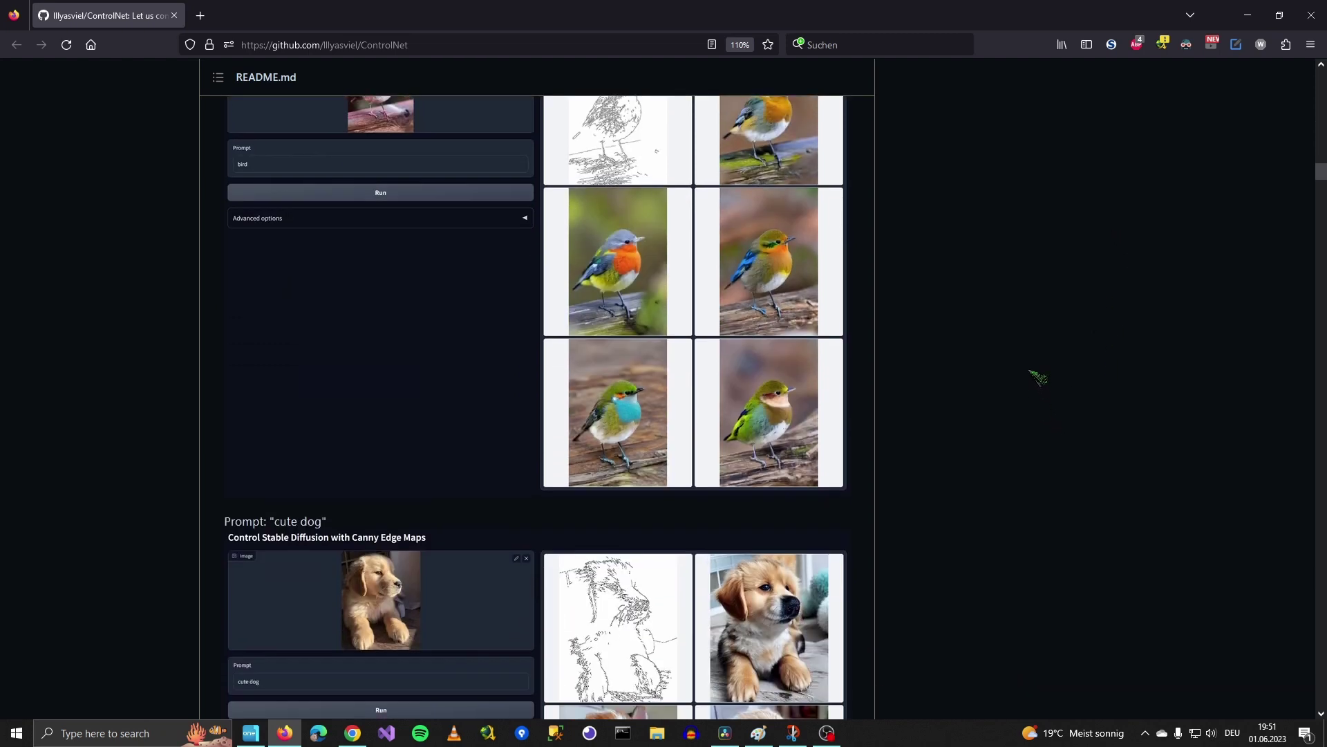
Step: Scroll the ControlNet README through the Canny, M-LSD and HED example galleries
scroll(1011, 193, down, 6)
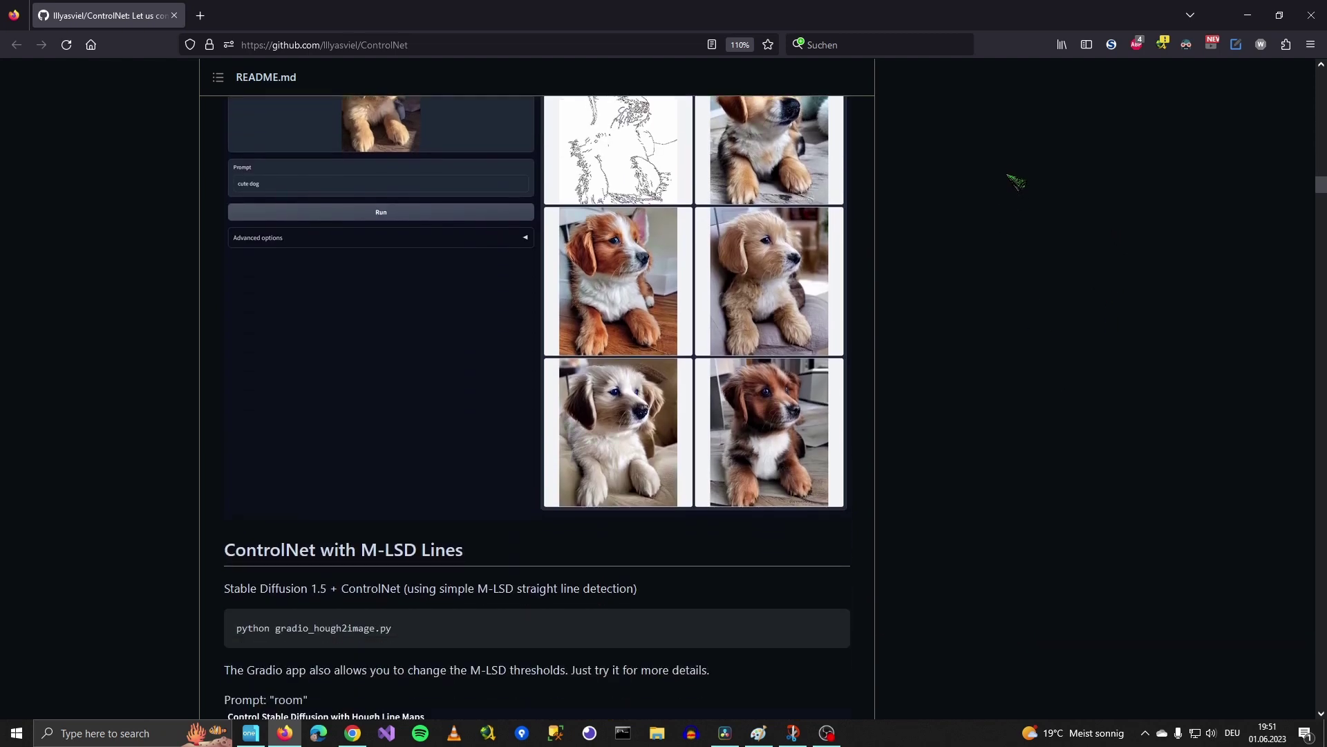
scroll(1016, 178, down, 6)
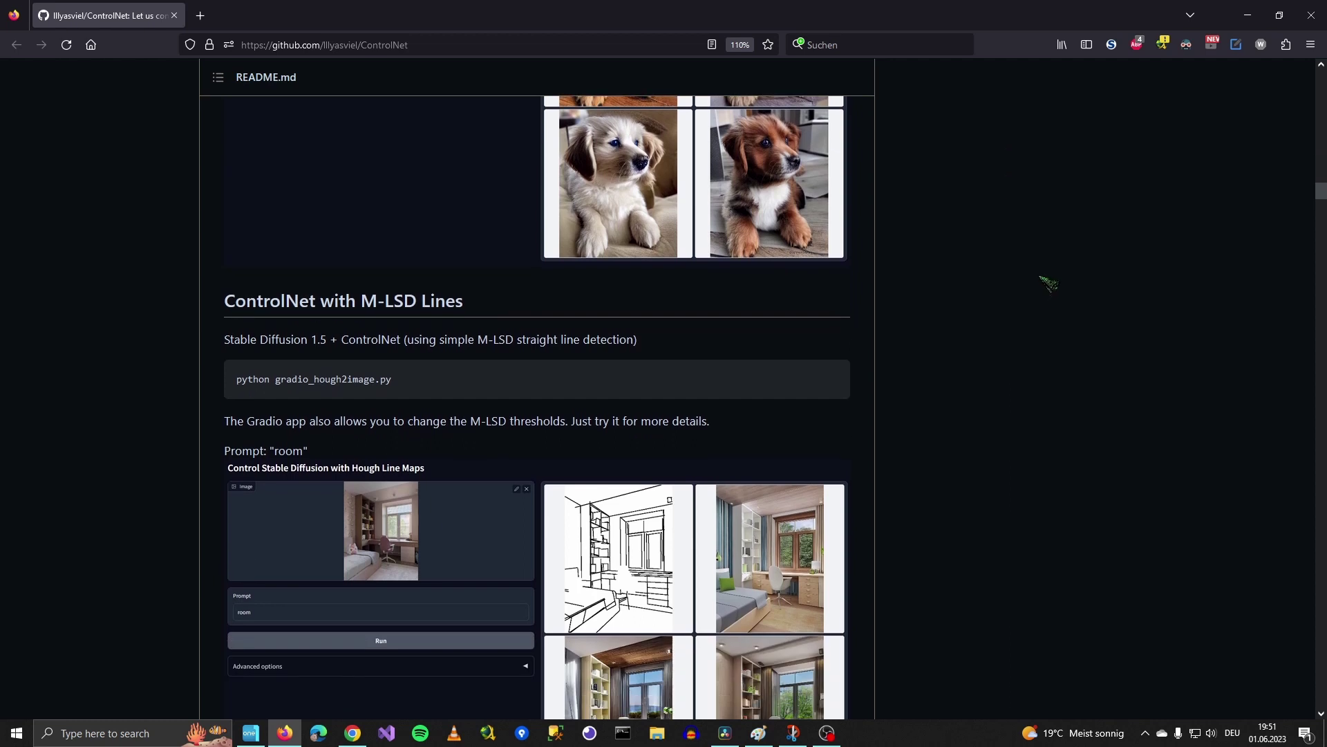
scroll(1182, 304, down, 9)
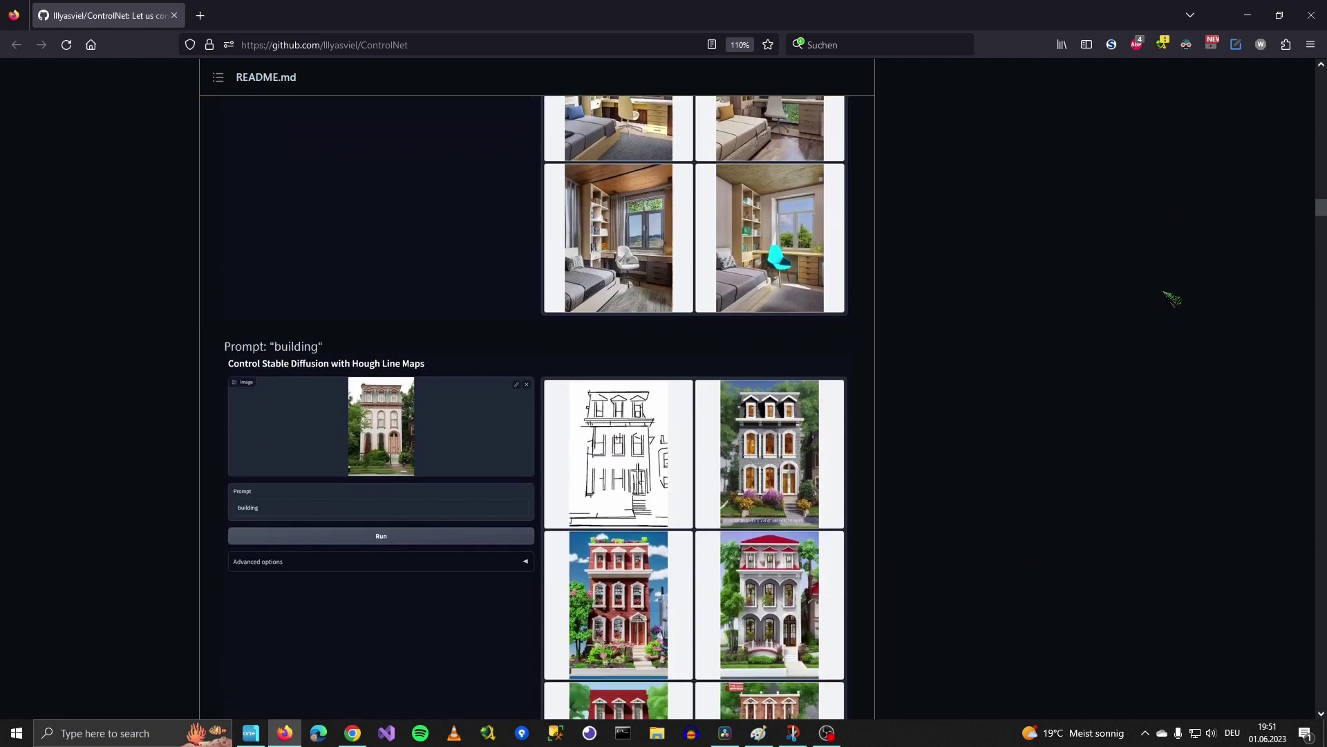
scroll(1160, 269, down, 6)
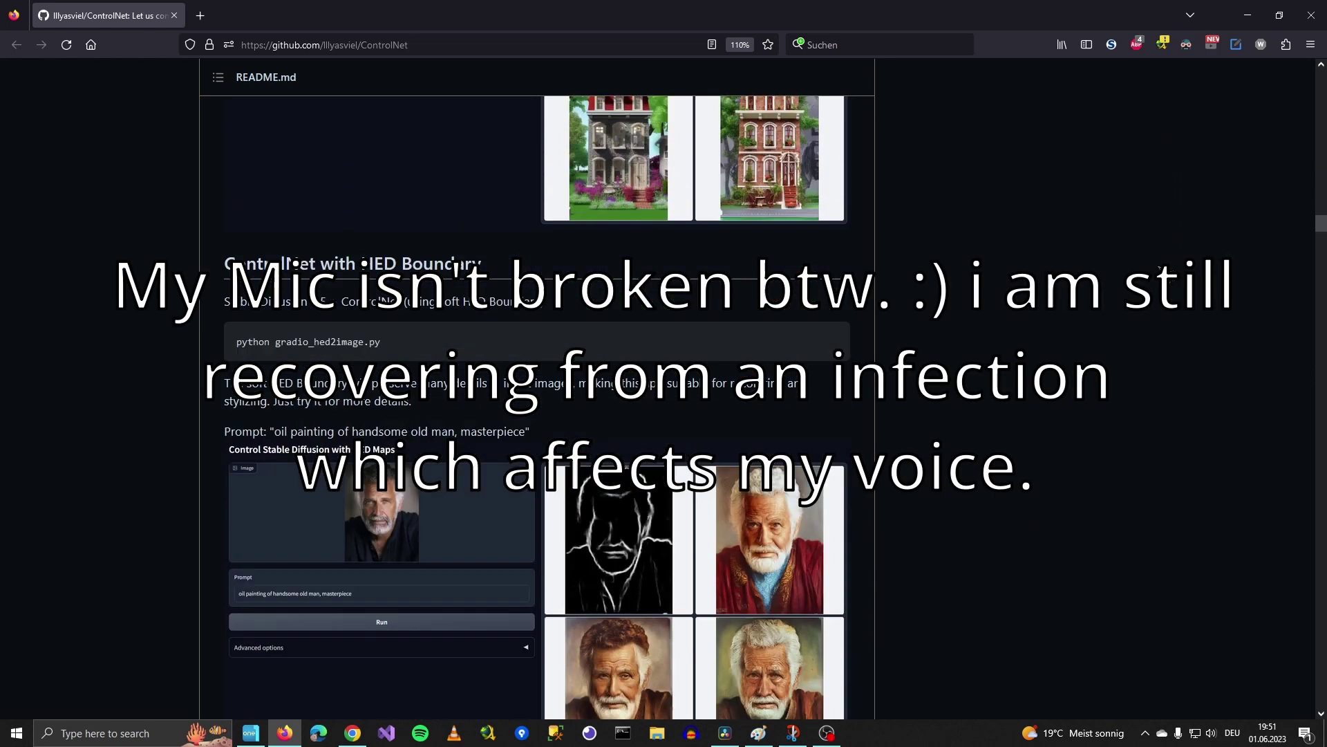
scroll(1168, 242, down, 10)
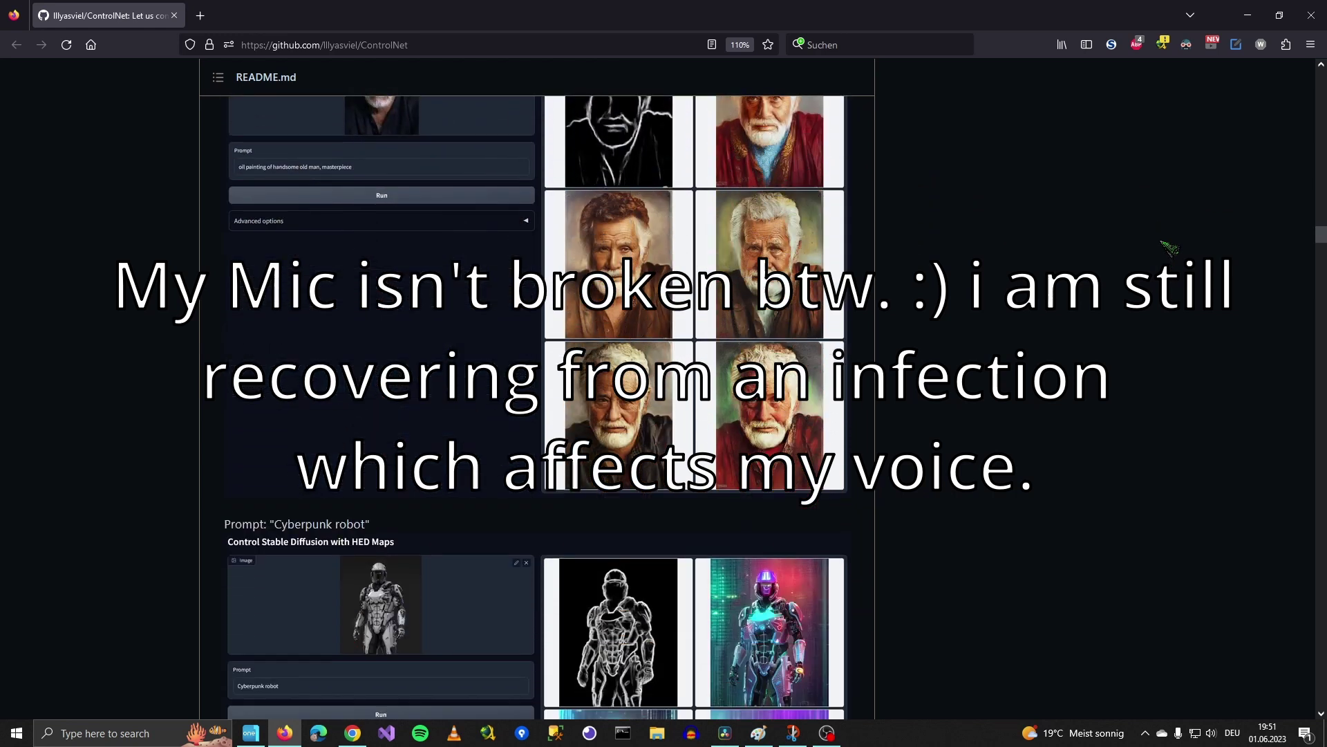
scroll(1167, 232, down, 3)
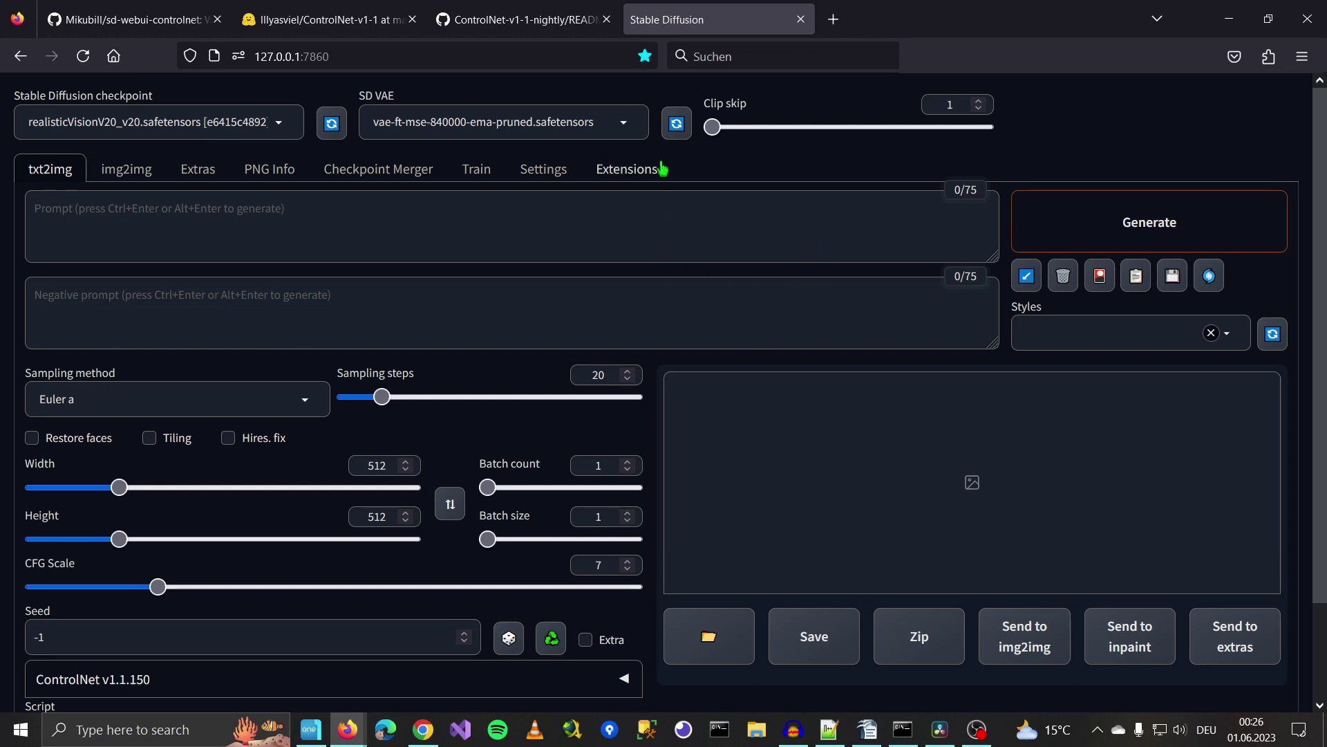
Step: Load the available extensions catalogue with already installed extensions included
click(626, 169)
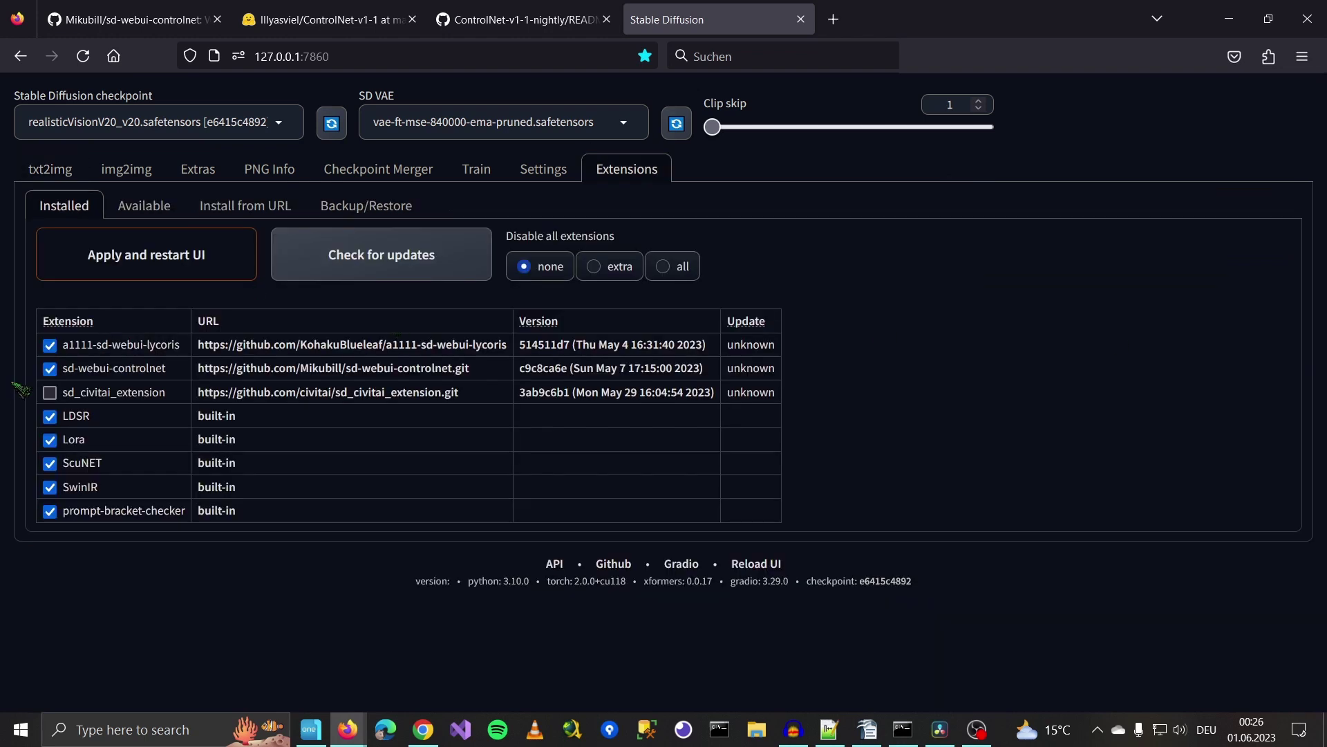
click(165, 206)
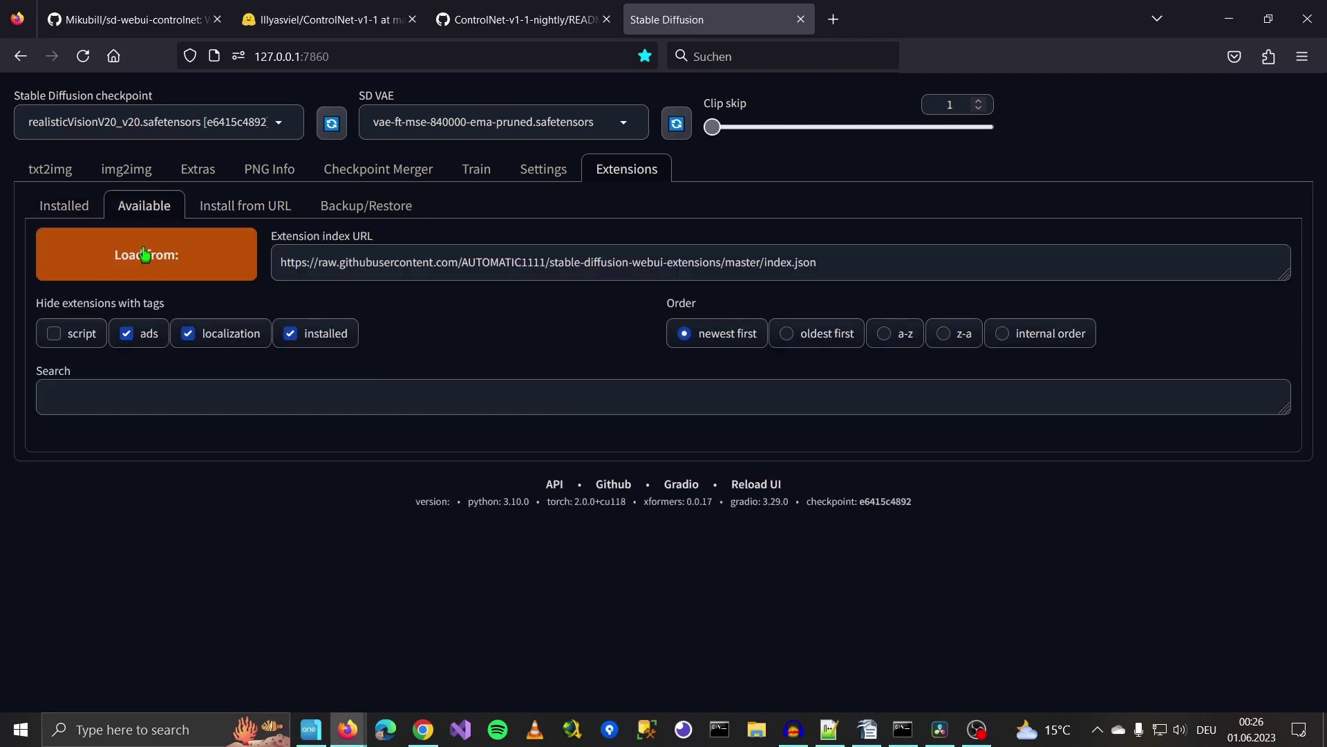
click(214, 242)
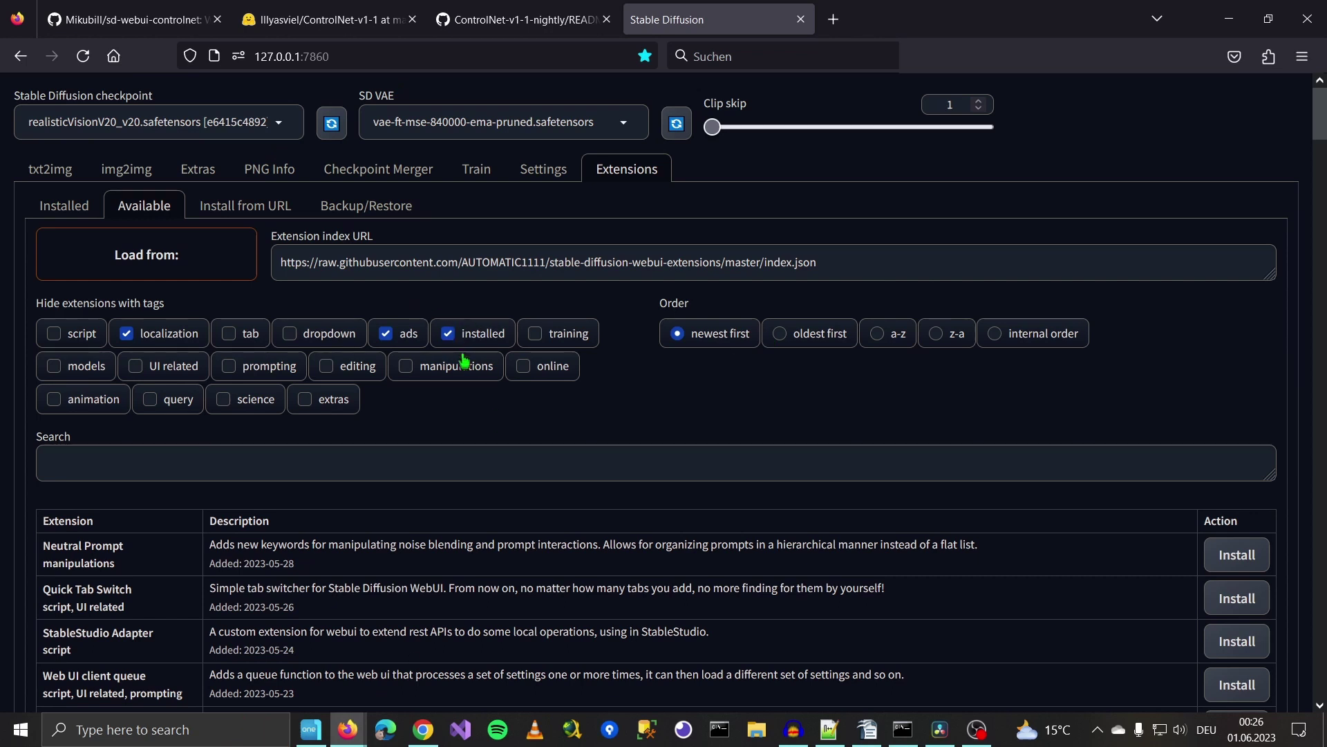
click(467, 340)
Step: Search the extension catalogue for 'controlnet' and look through the results
click(343, 472)
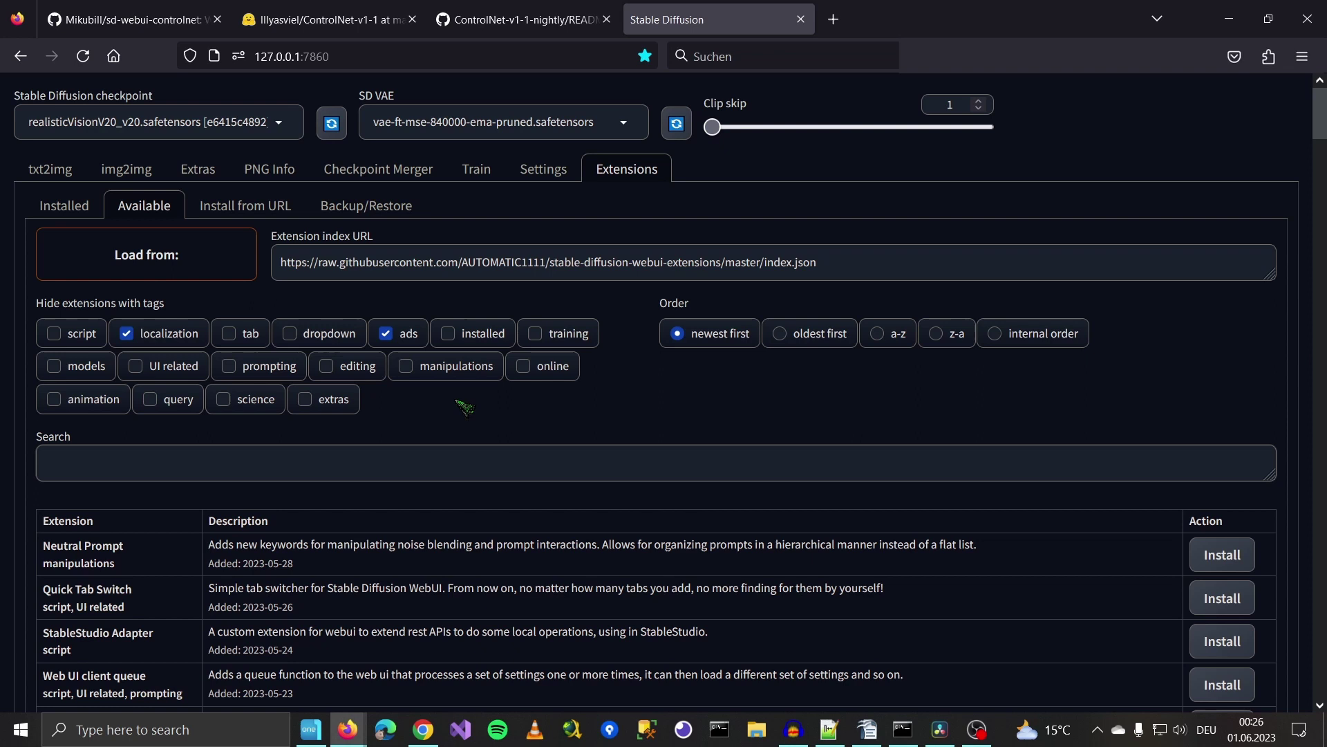
text(conto)
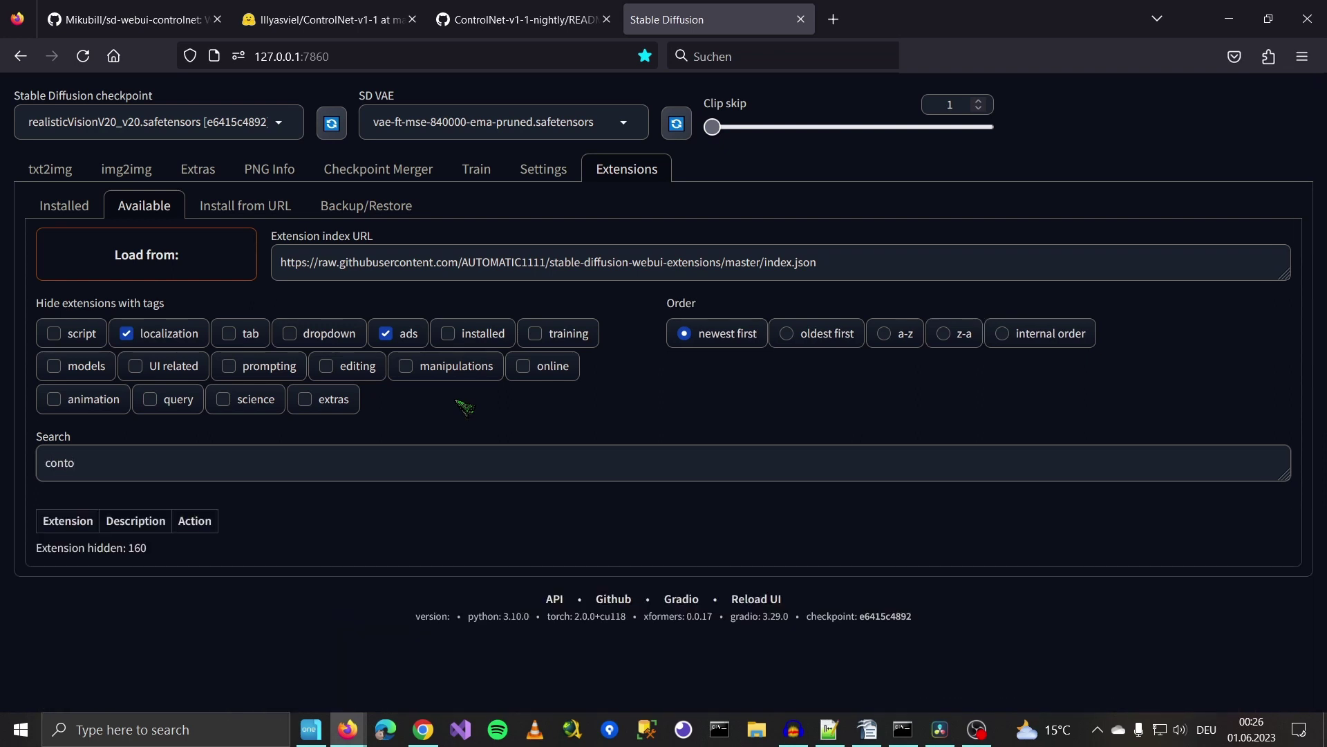
key(BackSpace)
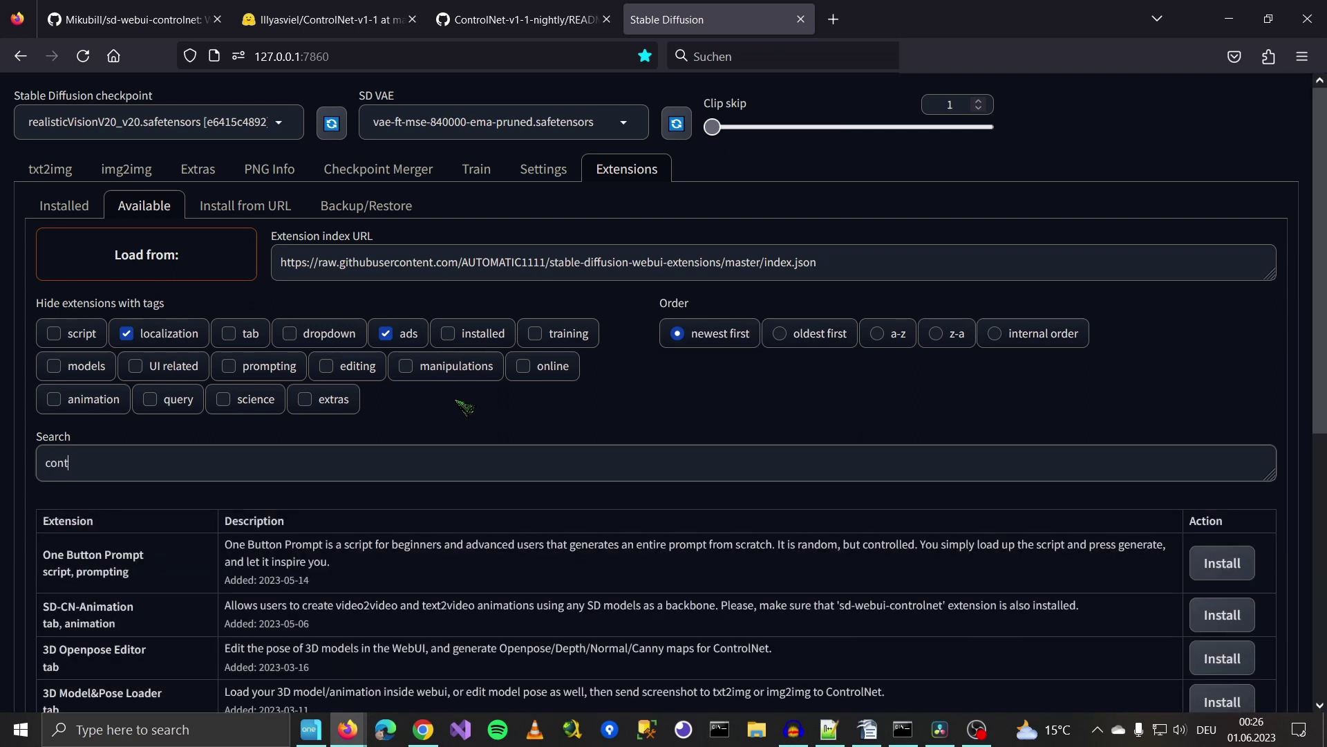
text(rolnet)
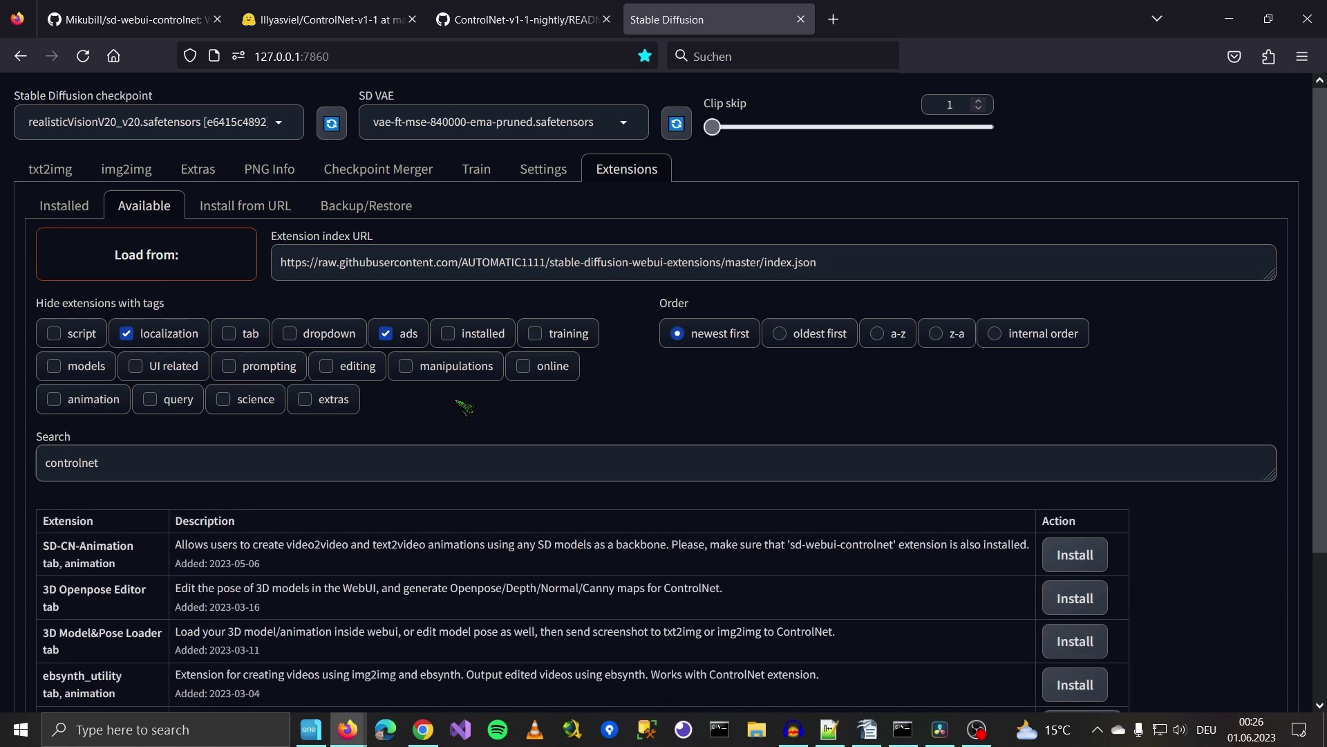
scroll(637, 509, down, 3)
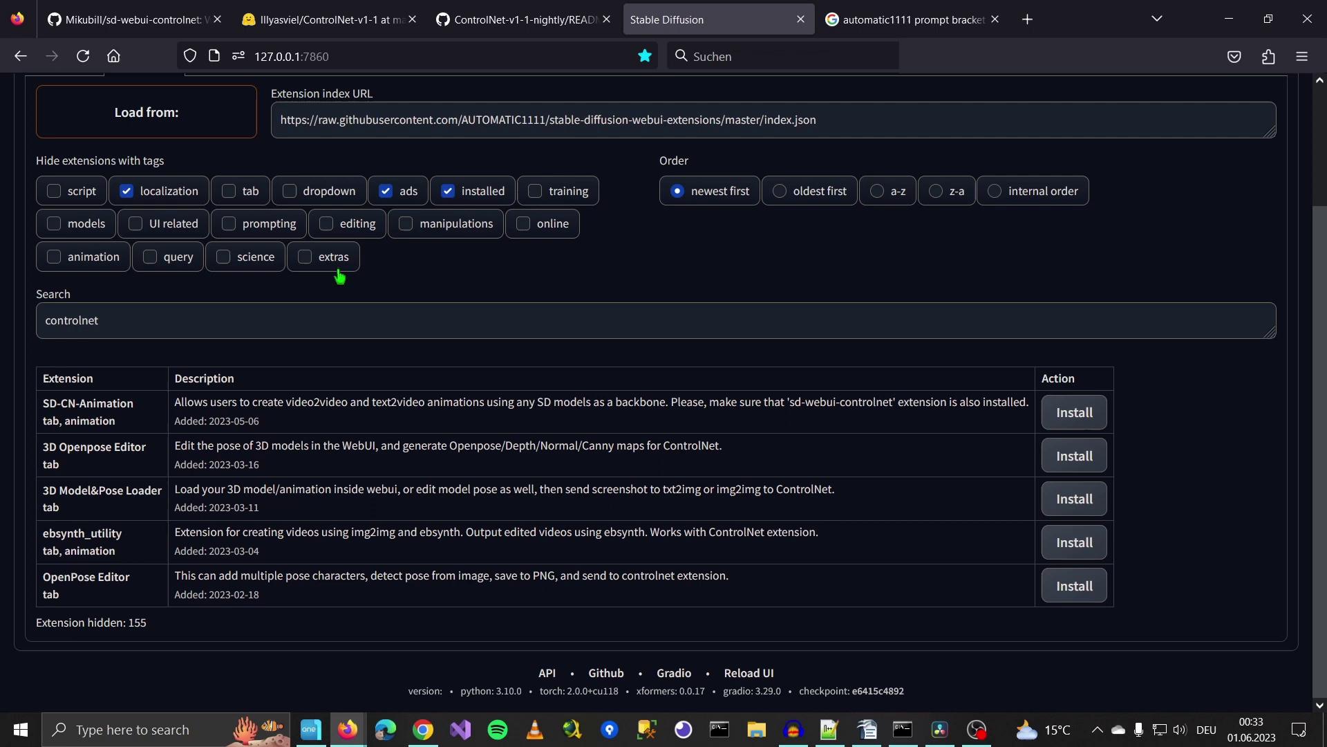
scroll(299, 255, up, 2)
Step: Apply installed extensions and restart the UI, then expand ControlNet on the txt2img page
click(82, 214)
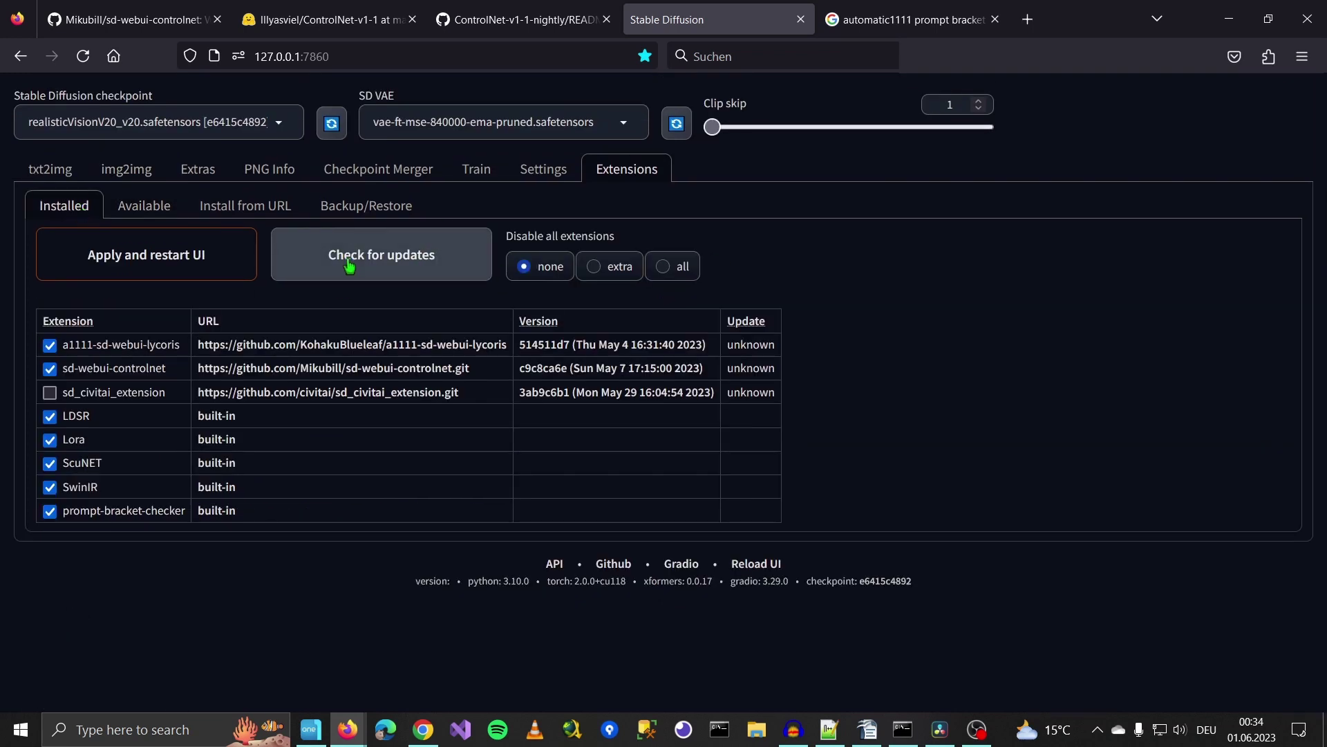
click(149, 257)
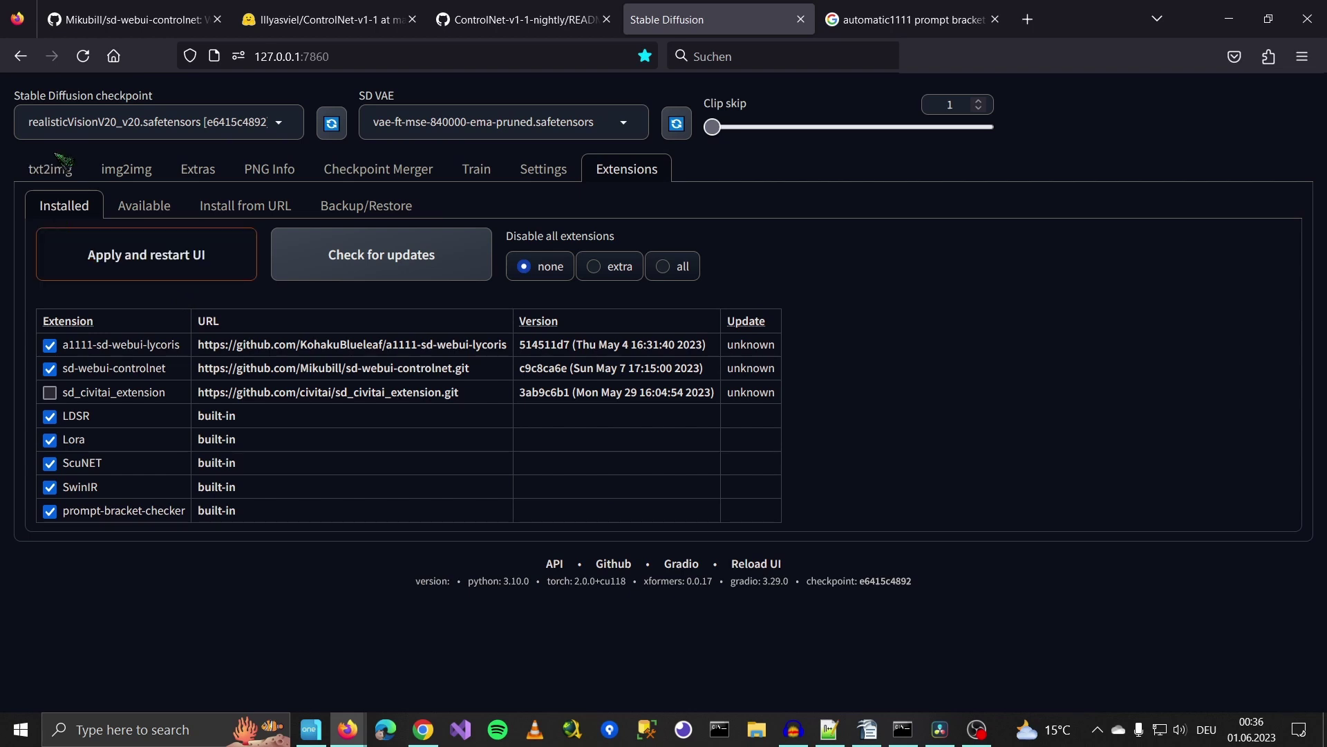
click(58, 181)
scroll(325, 681, down, 3)
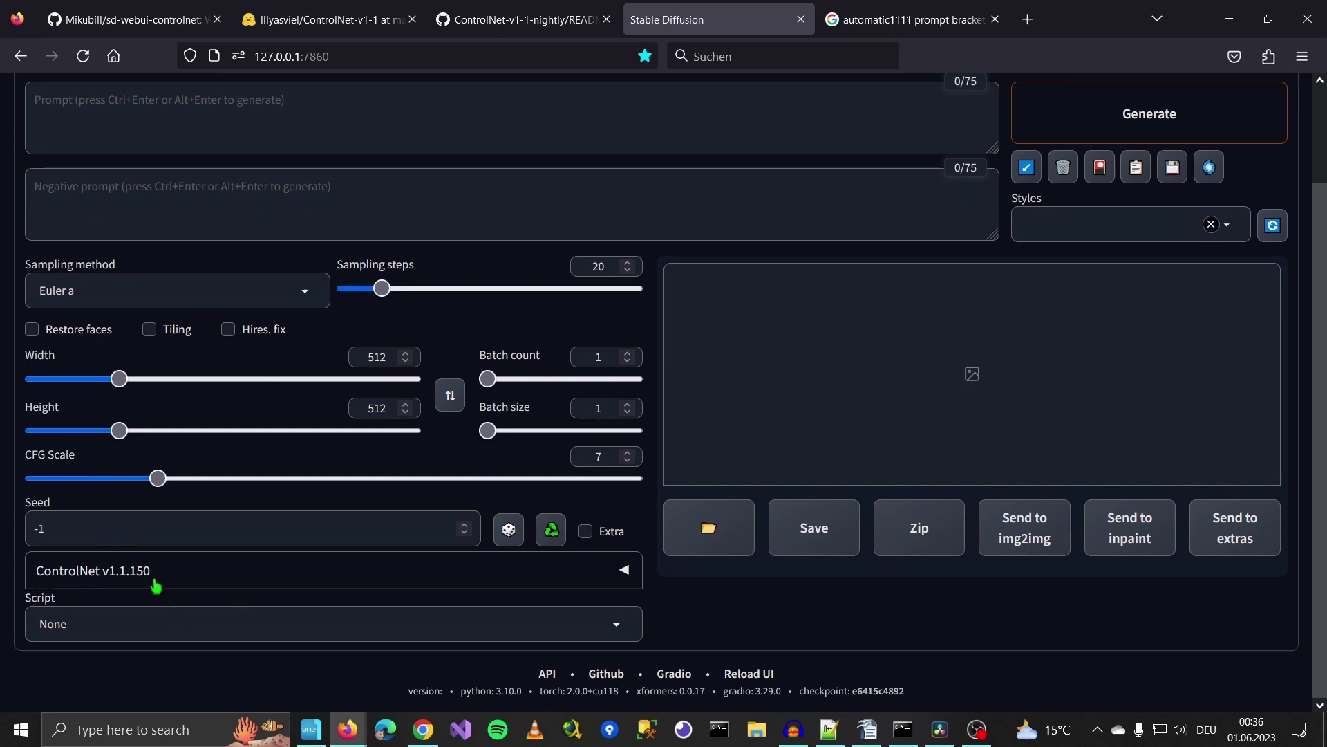
click(305, 584)
scroll(368, 579, down, 7)
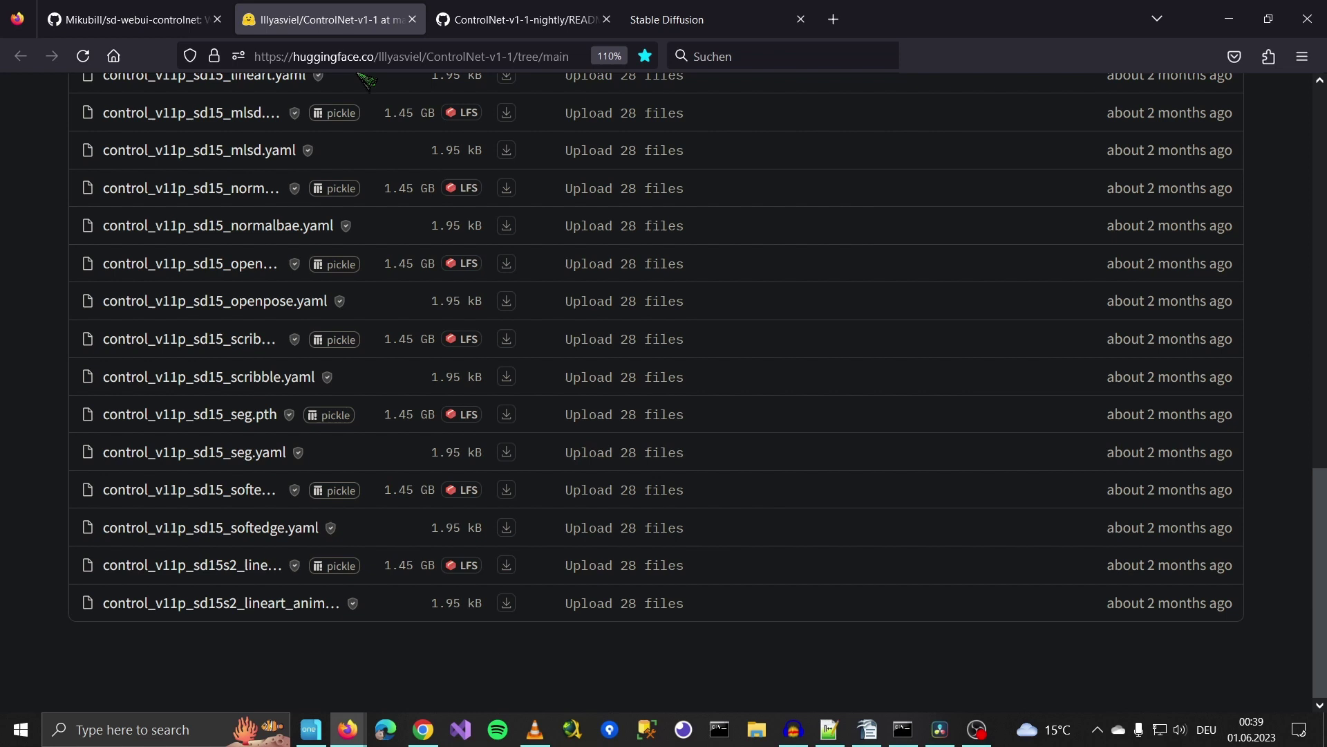
Step: Scroll through the ControlNet-v1-1 file list of control_v11p_sd15 .pth and .yaml files
scroll(421, 531, up, 3)
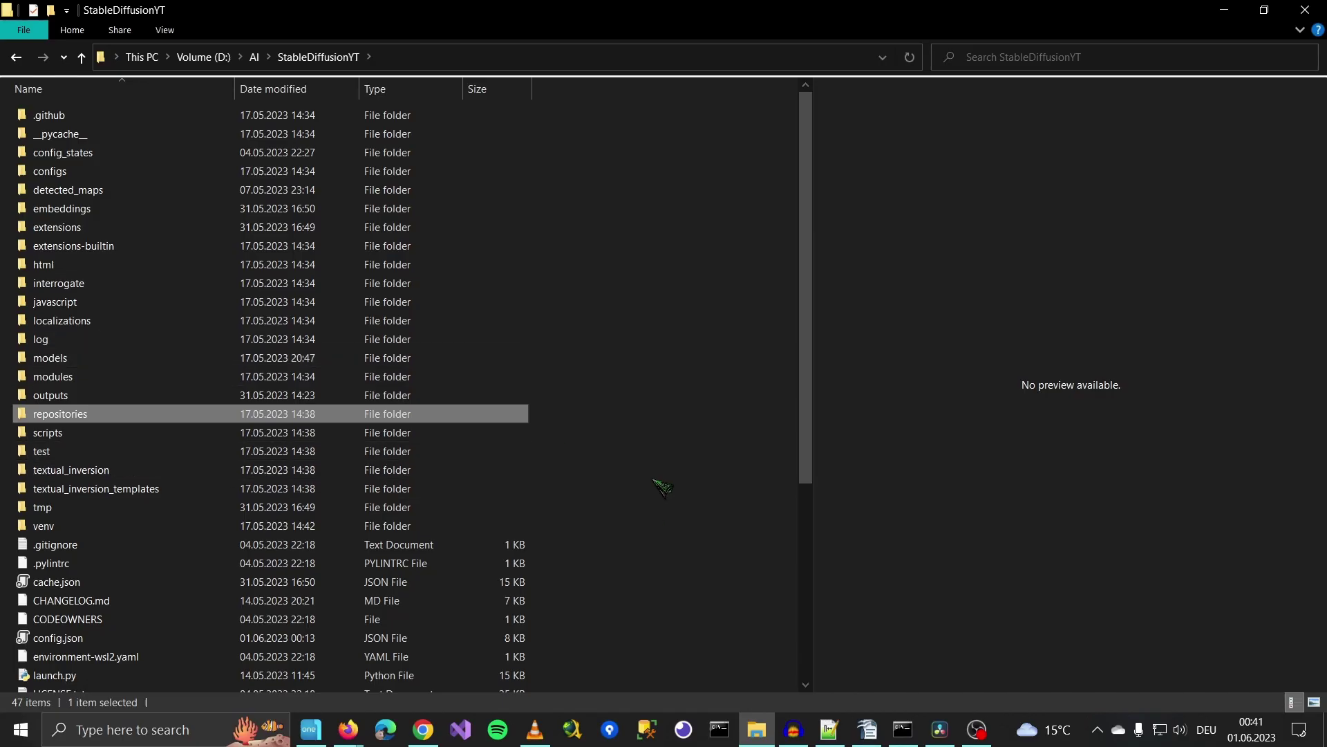
Step: Open models\ControlNet in the StableDiffusionYT folder and select control_v11p_sd15_openpose.pth
click(662, 363)
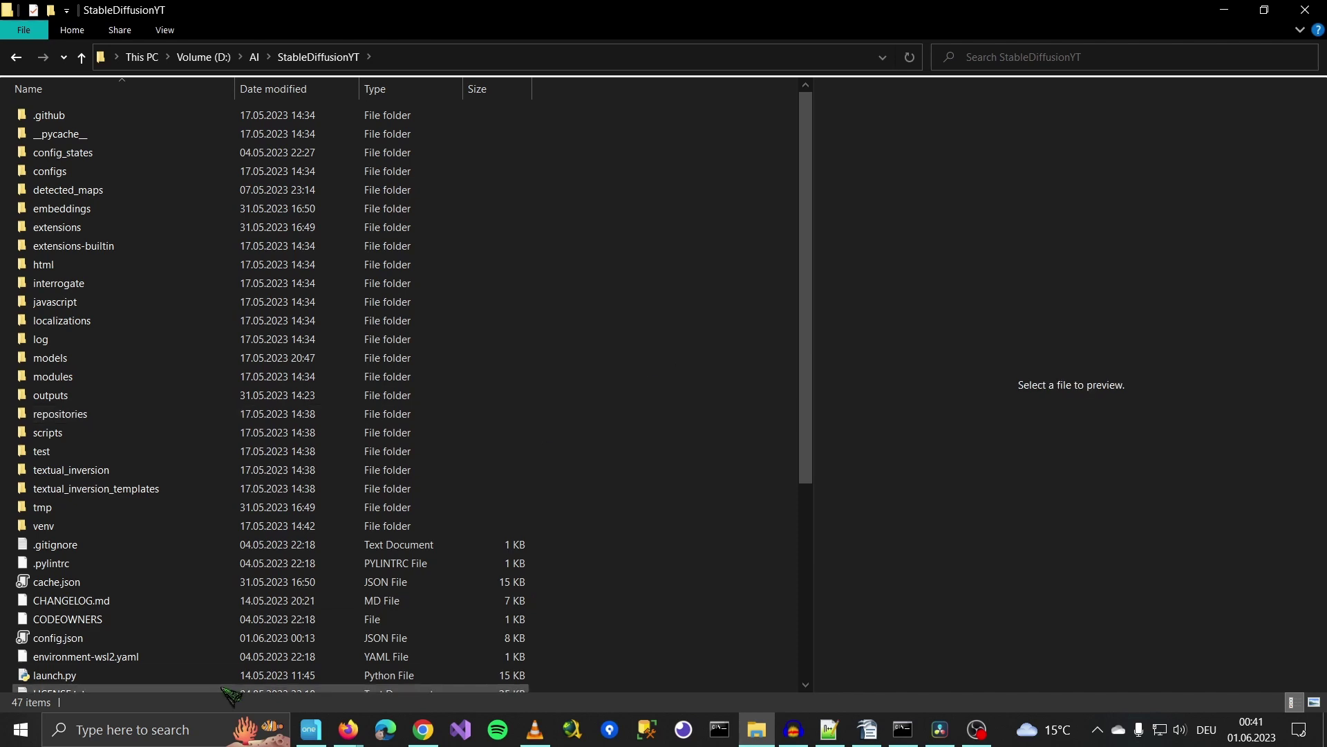
double_click(93, 366)
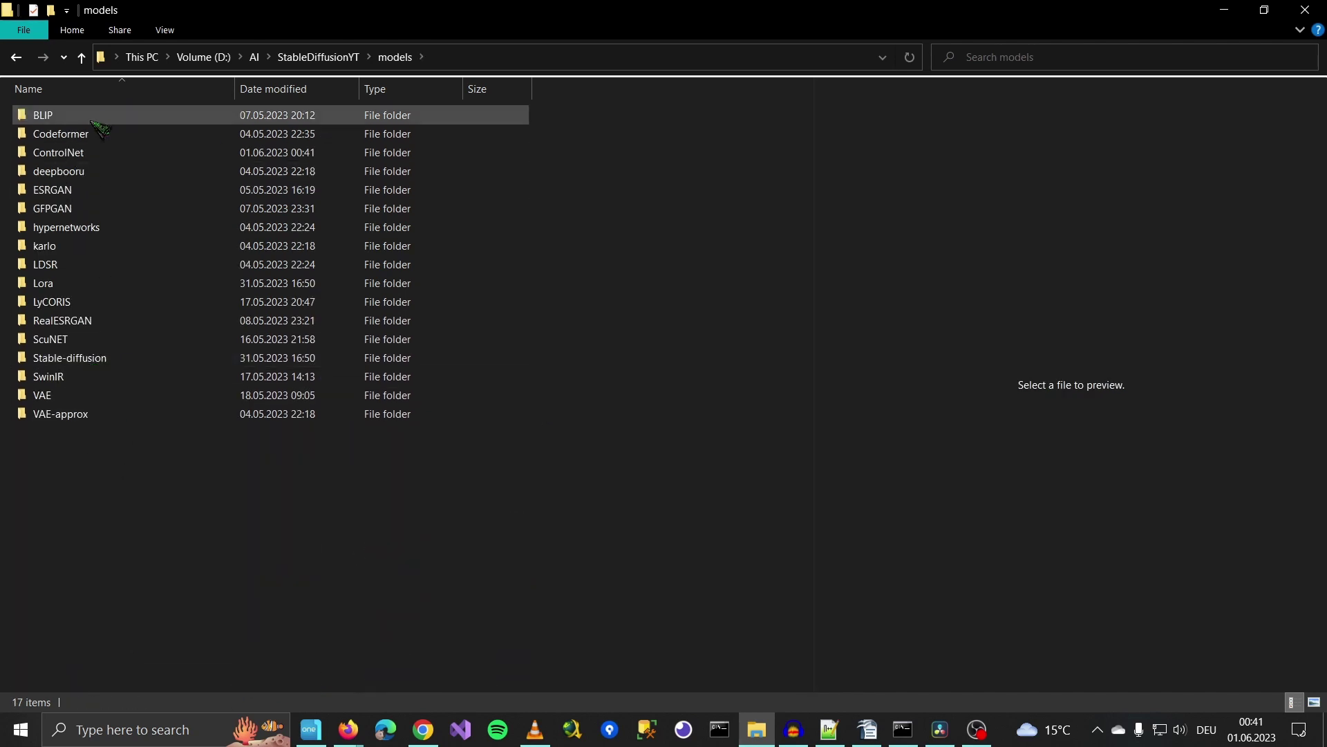
click(143, 159)
double_click(144, 160)
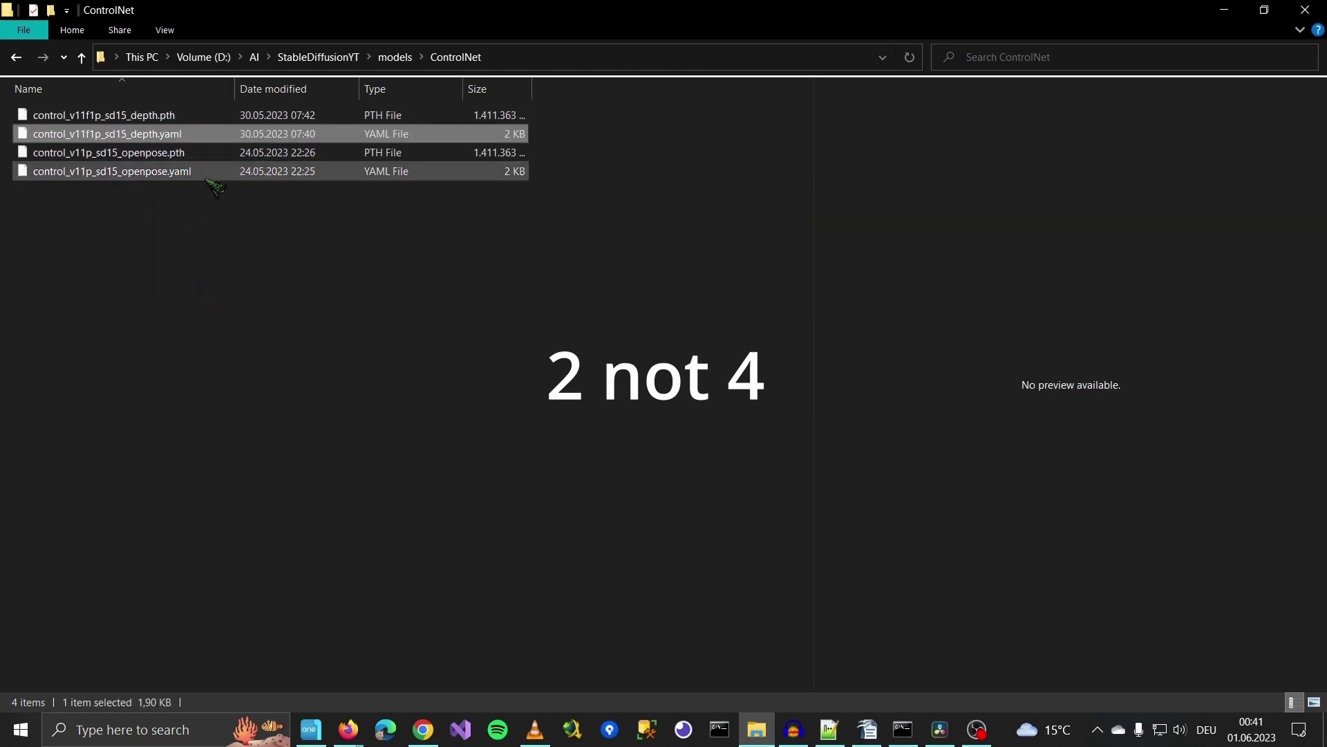
click(272, 291)
click(172, 154)
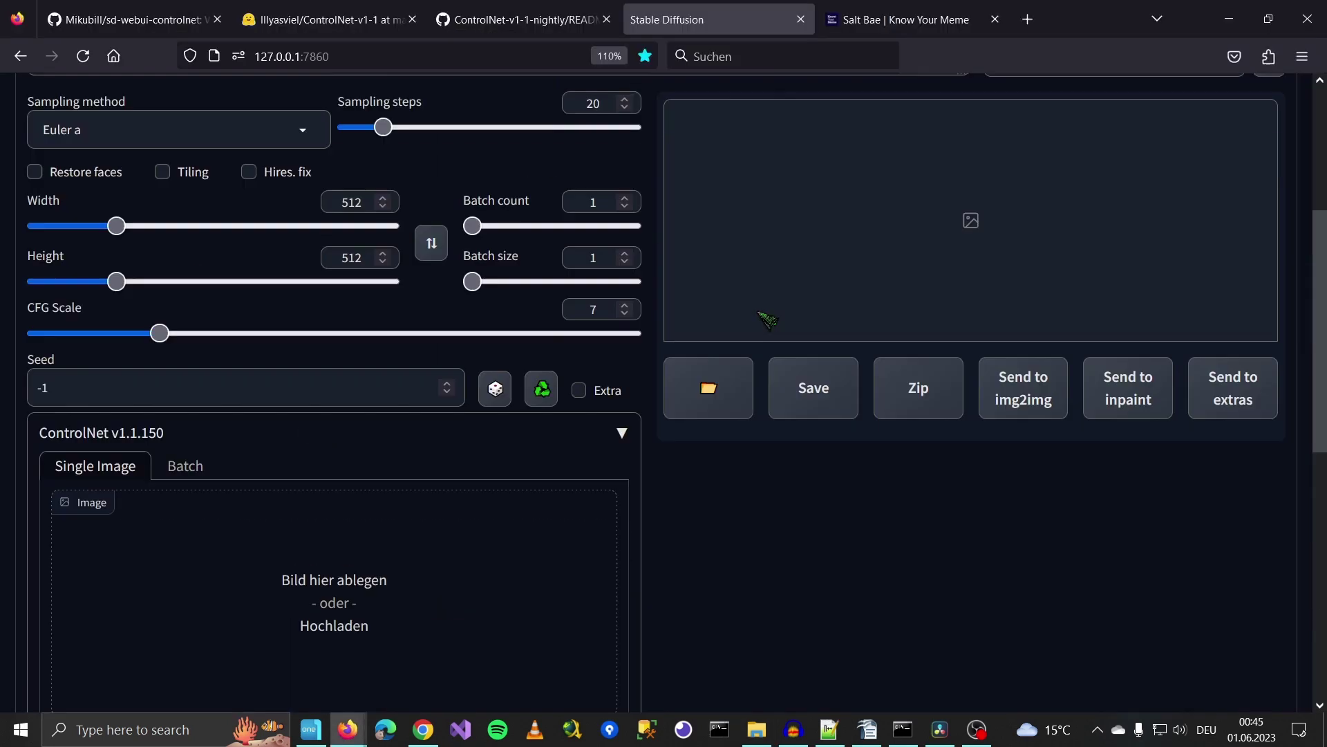
Step: Scroll to the ControlNet panel showing the Unit 0 and Unit 1 tabs
scroll(923, 567, up, 1)
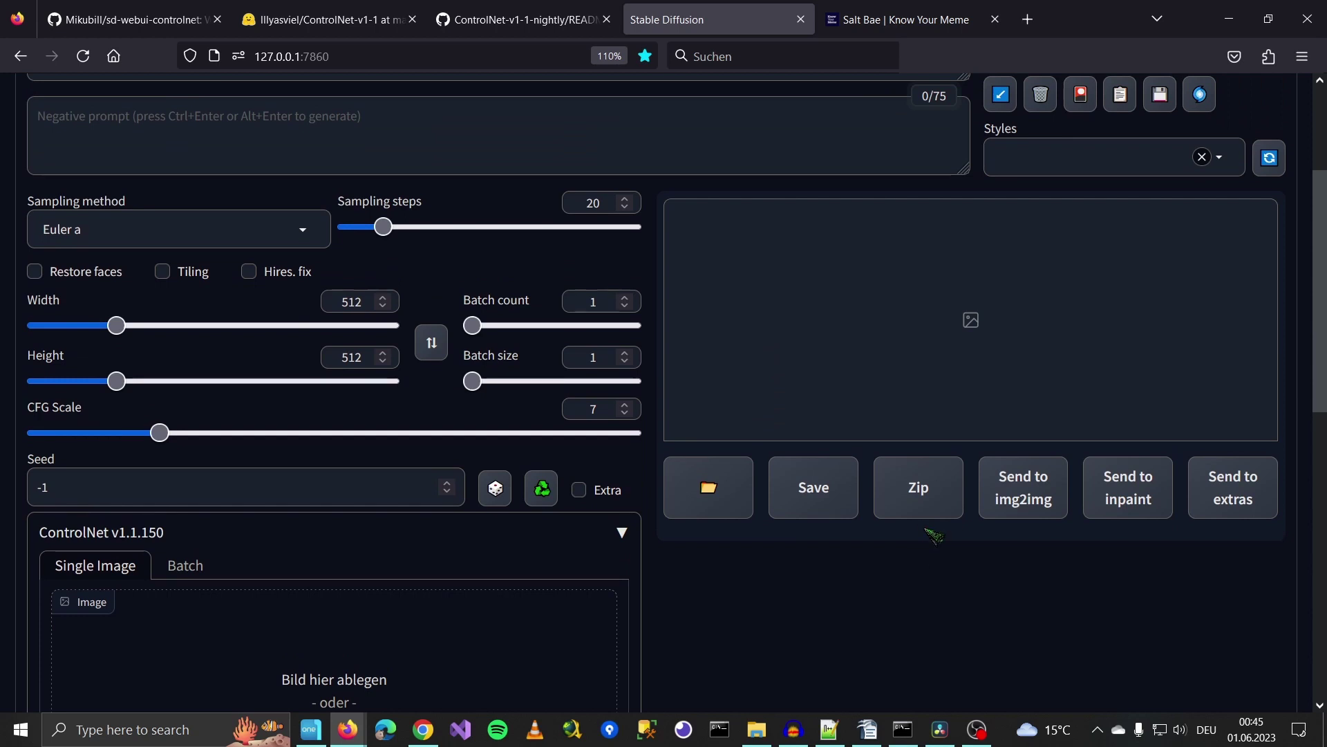
scroll(931, 530, down, 5)
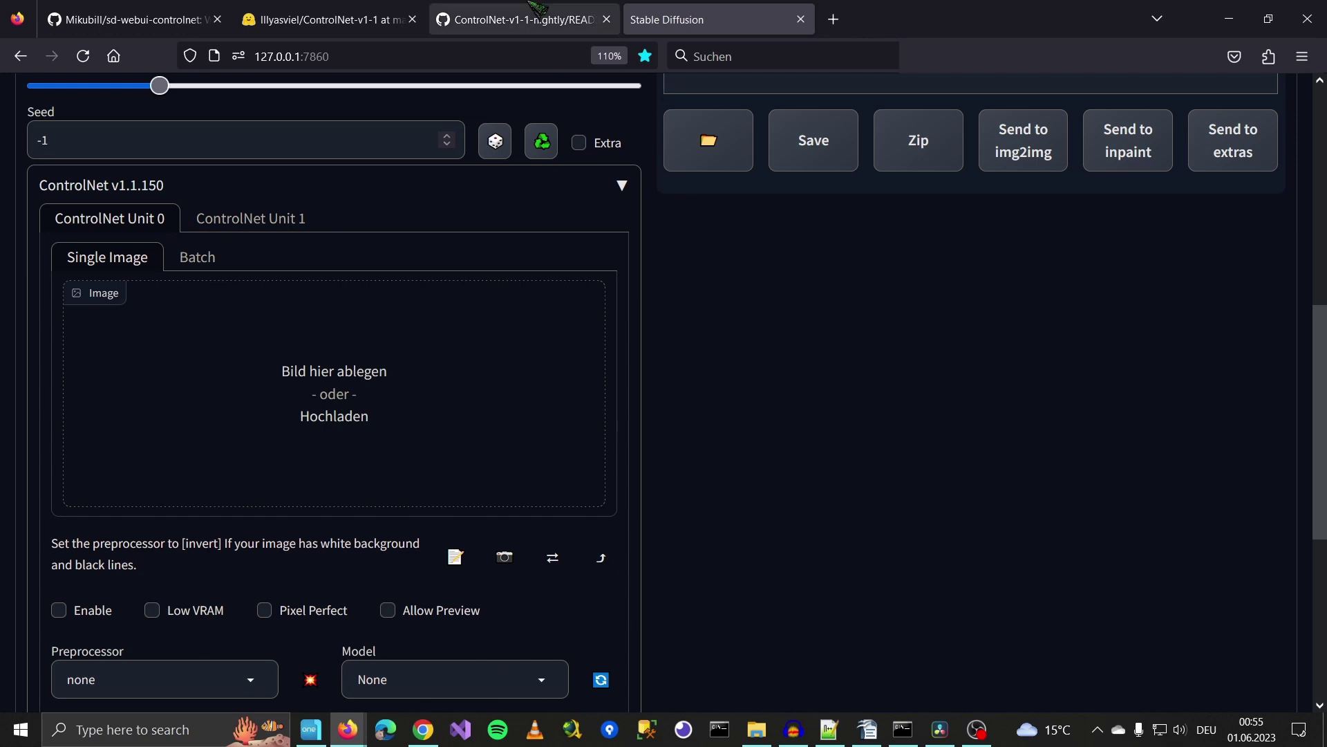
Step: Bring up the ControlNet-v1-1-nightly README and review its ControlNet 1.1 Openpose section
click(518, 19)
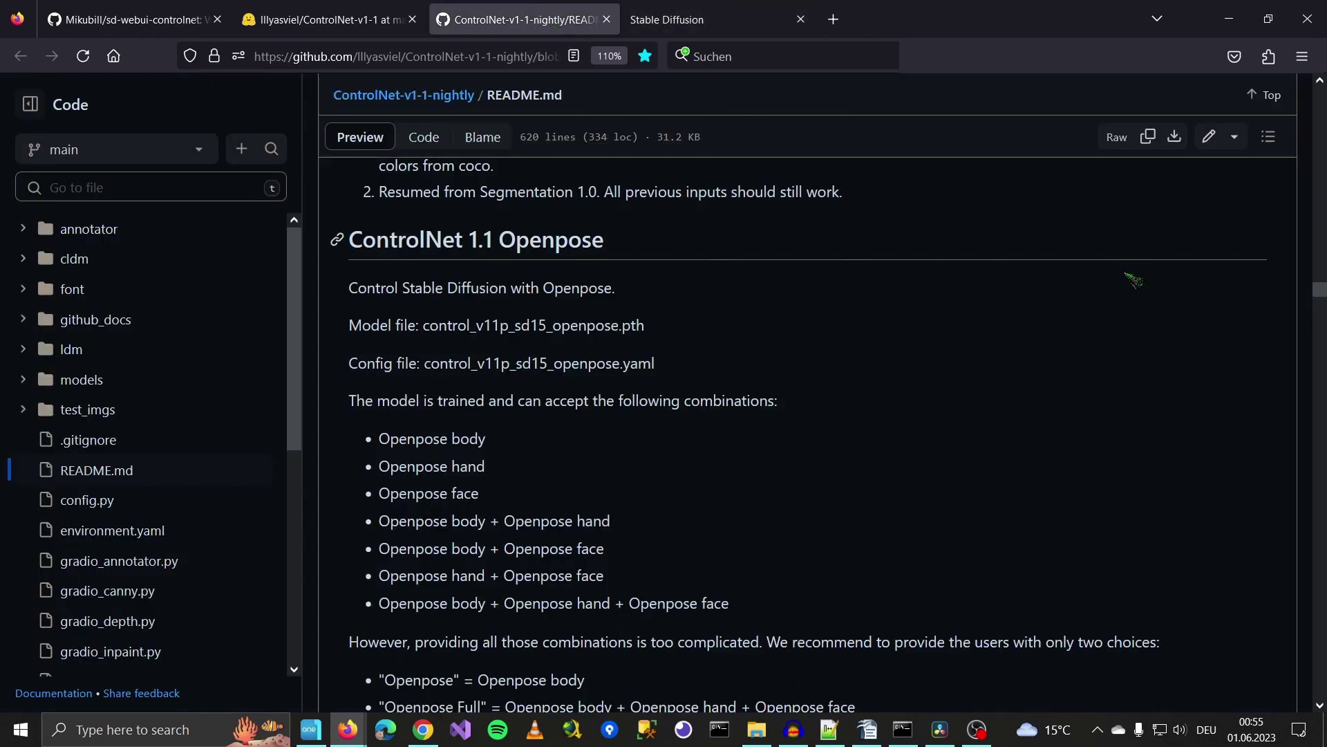
scroll(1141, 298, down, 2)
scroll(1168, 297, up, 2)
drag(490, 284, 592, 239)
click(892, 384)
scroll(1110, 383, down, 5)
scroll(1153, 333, up, 2)
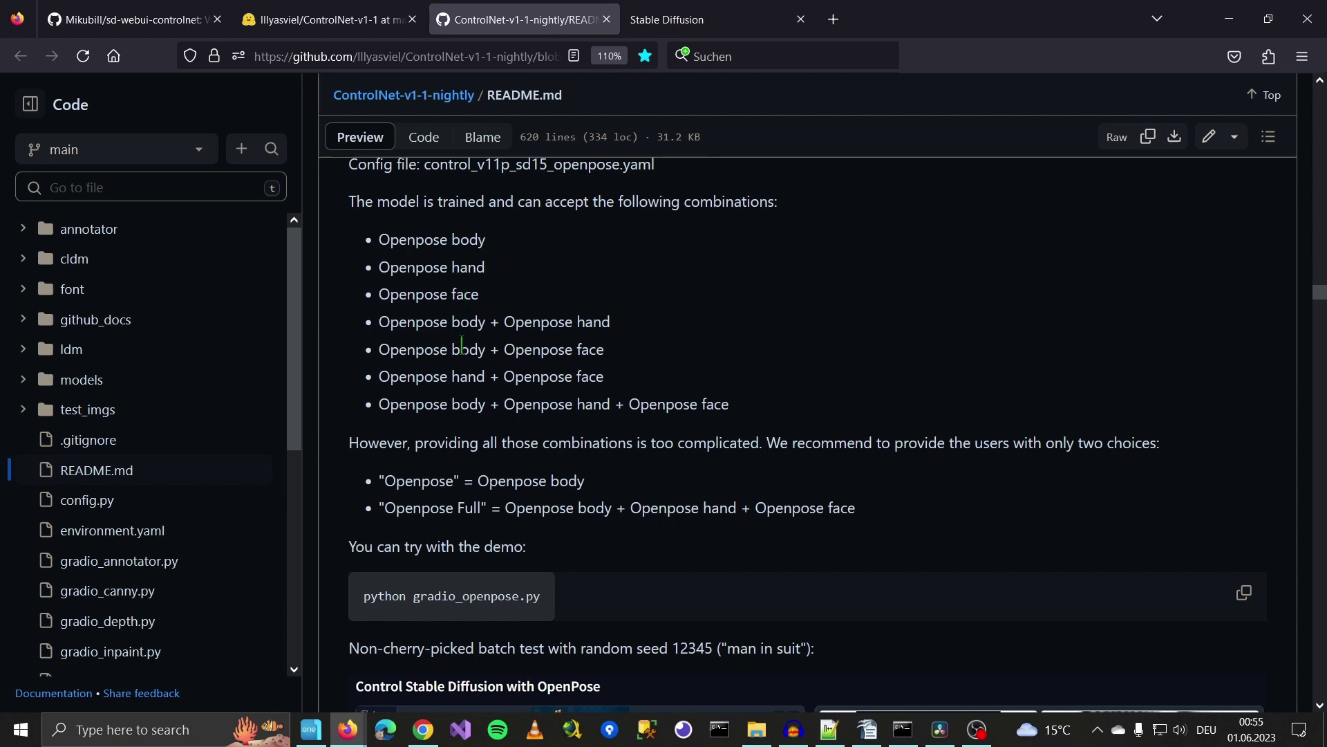
Step: Read on through the README examples to the Semantic Segmentation batch test
scroll(999, 267, down, 3)
scroll(1255, 202, down, 3)
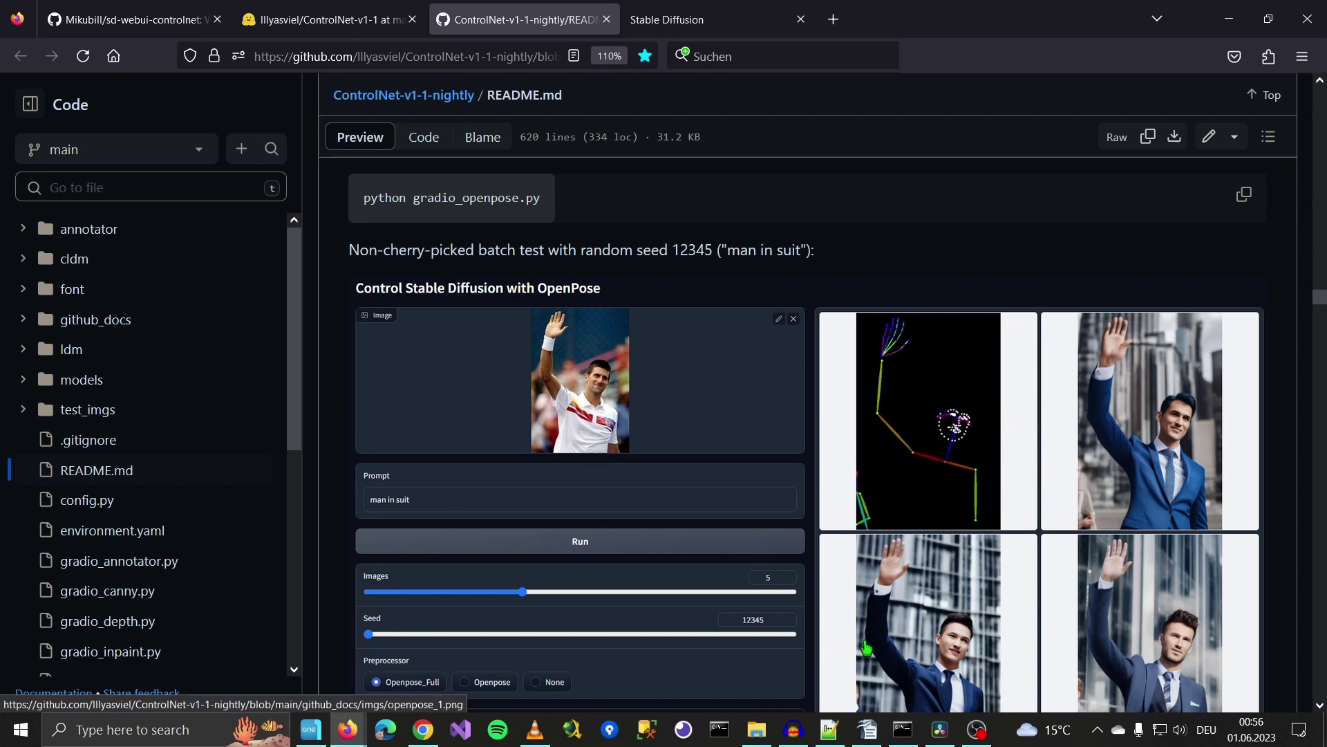
scroll(822, 477, down, 4)
scroll(1132, 481, down, 2)
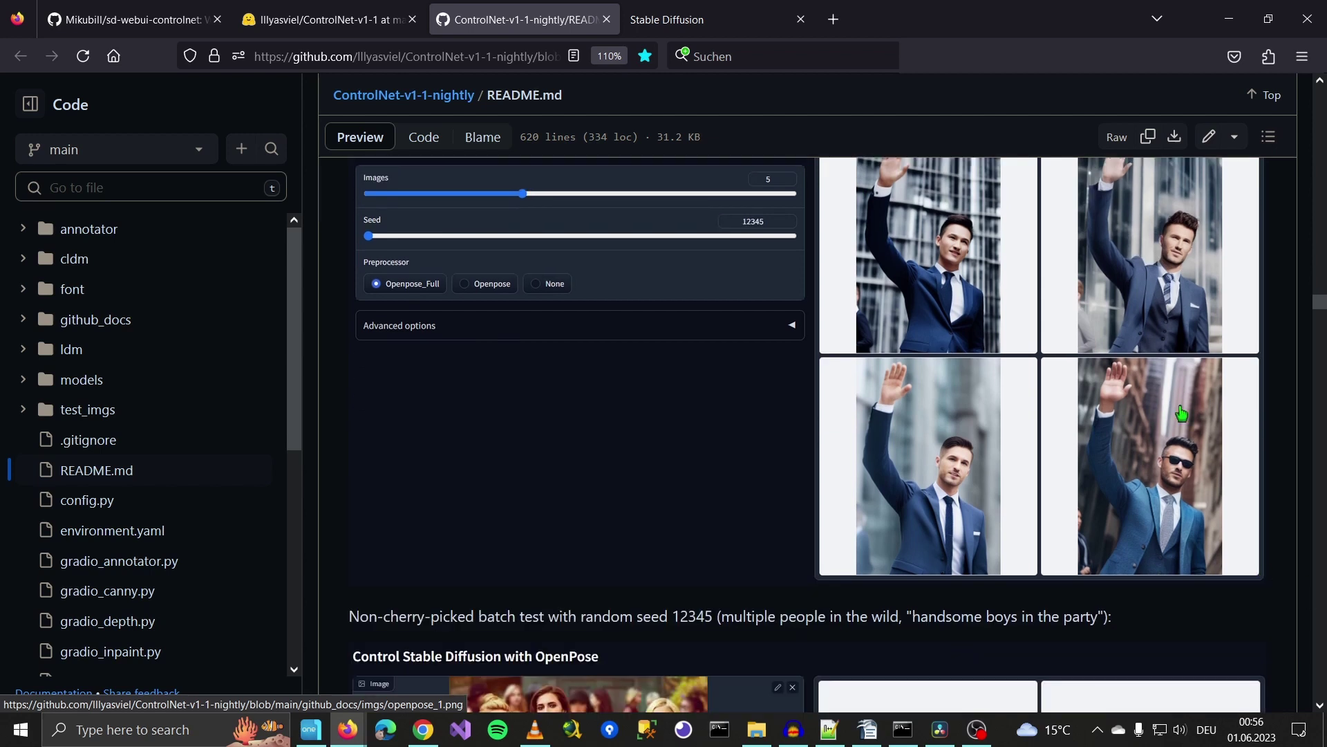
scroll(1148, 414, down, 6)
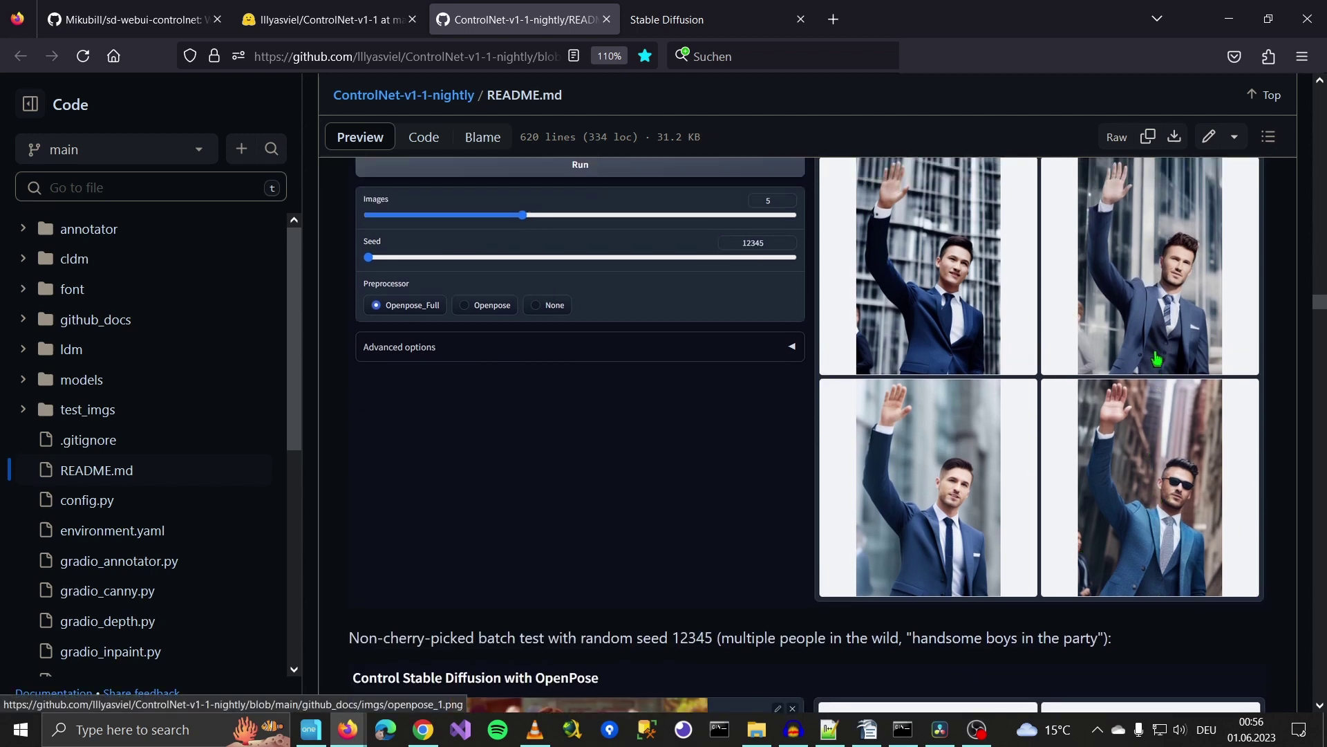
scroll(1091, 403, down, 7)
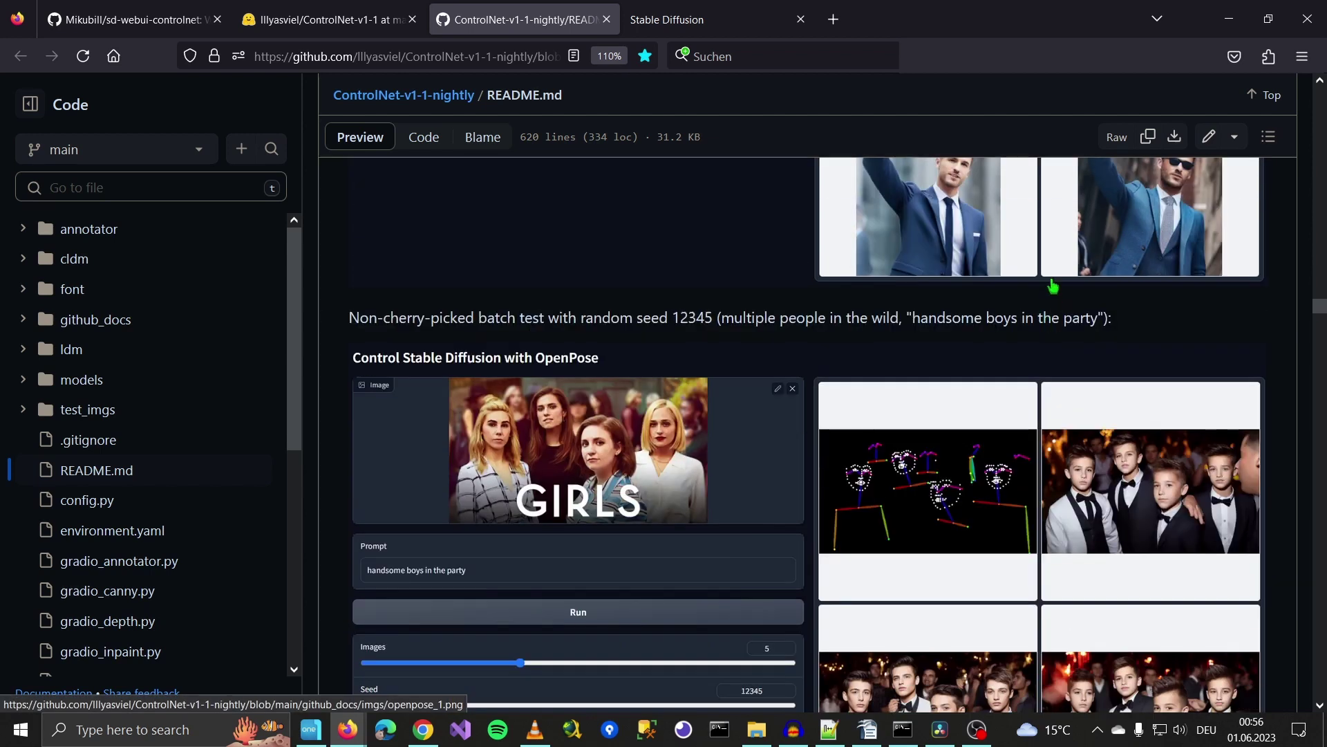
scroll(1282, 394, down, 3)
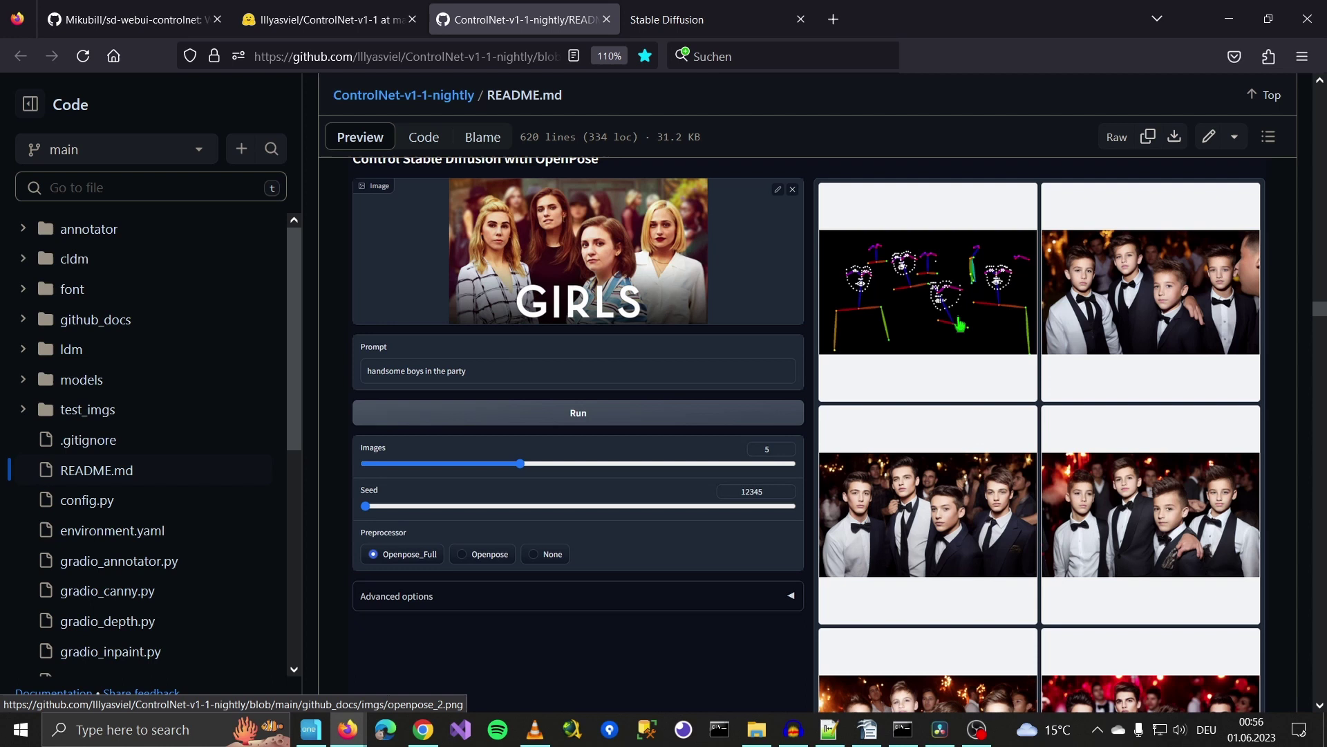
scroll(785, 648, down, 3)
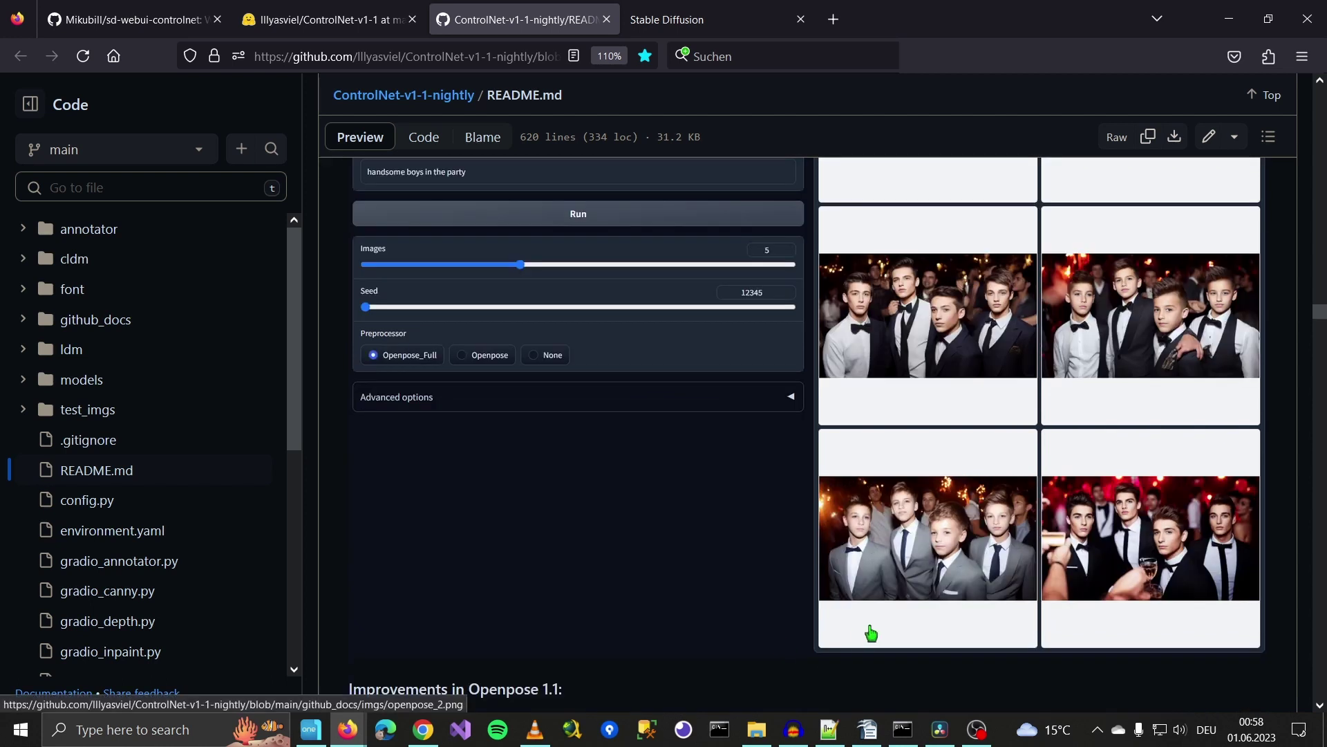
scroll(869, 631, up, 15)
scroll(1130, 479, up, 15)
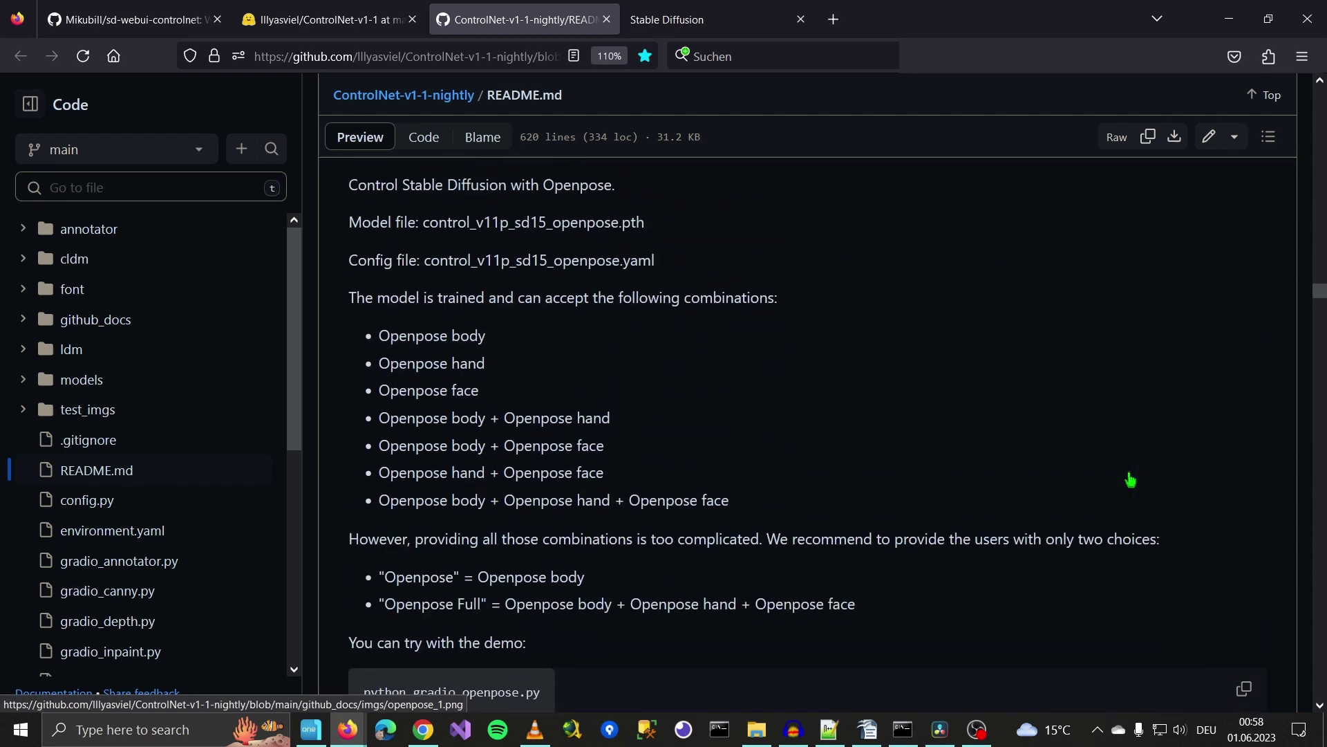
scroll(1136, 586, up, 10)
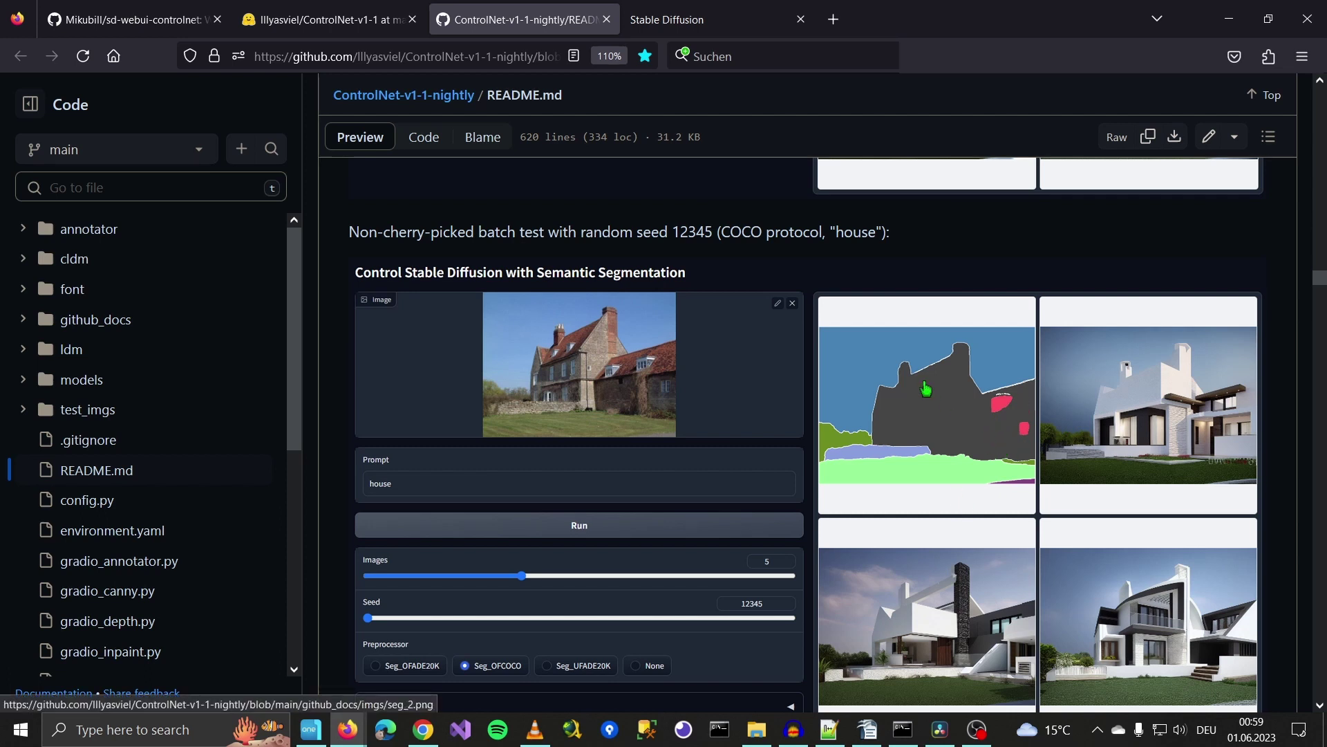
scroll(1100, 372, up, 2)
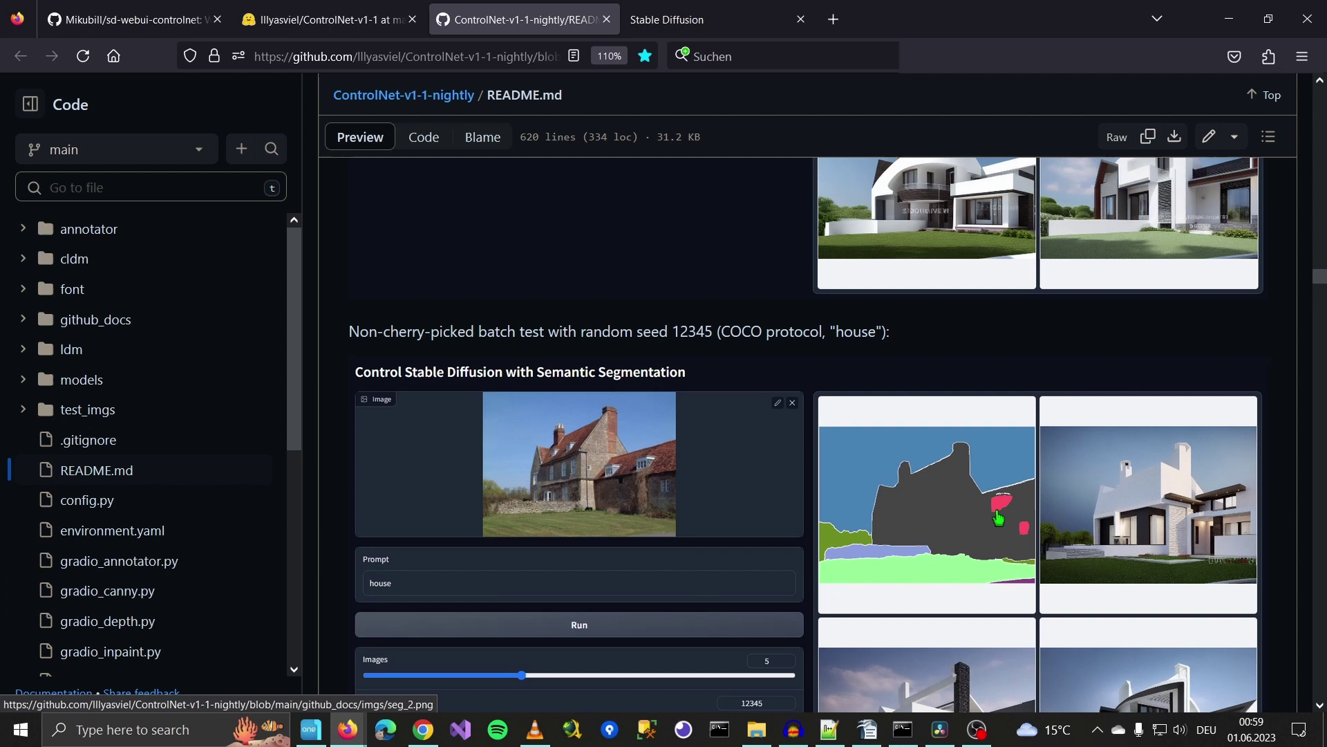
scroll(938, 476, up, 1)
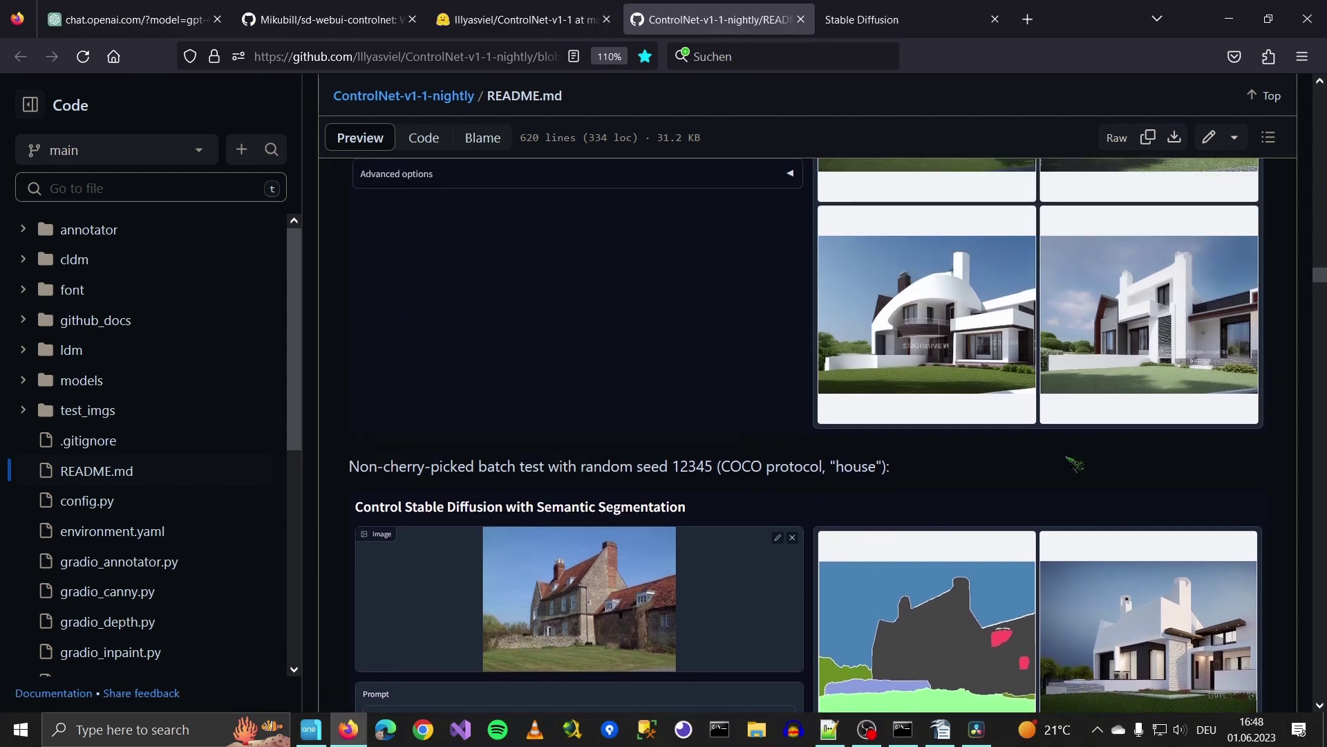
scroll(1180, 394, down, 15)
scroll(1180, 394, up, 15)
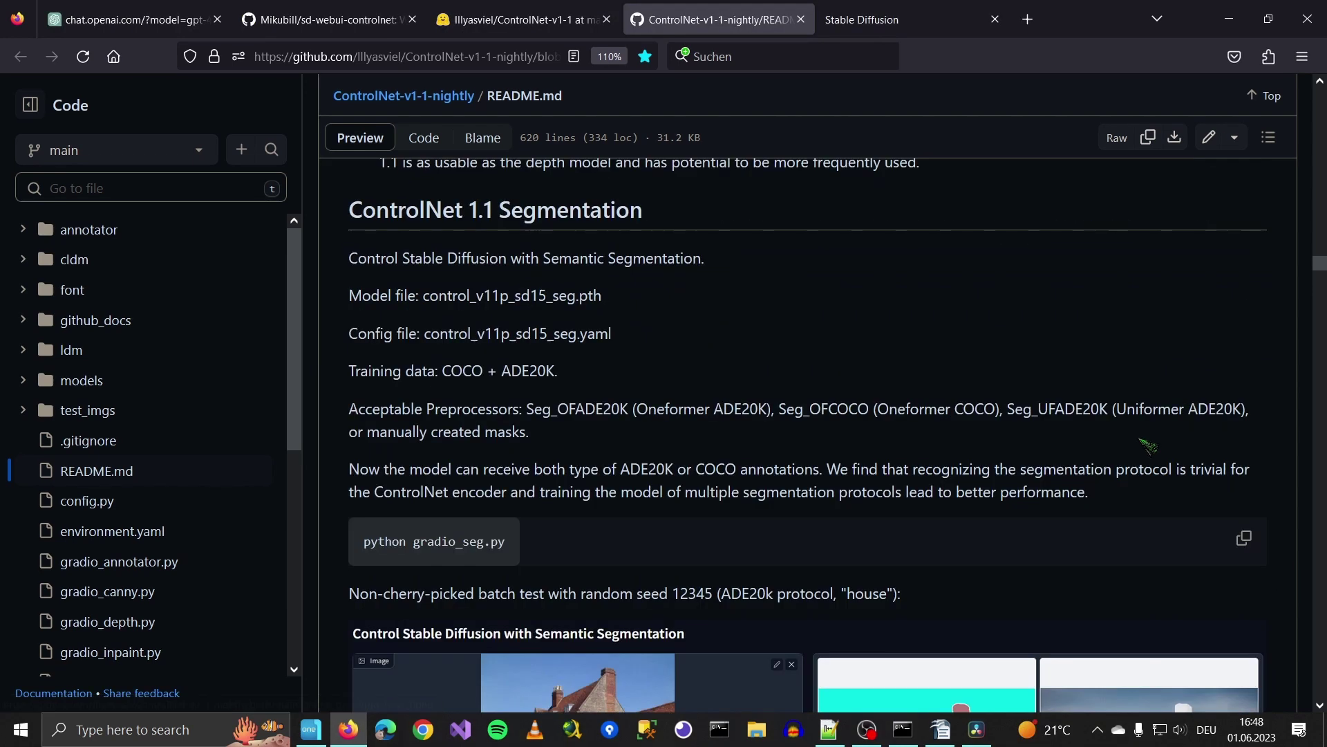
scroll(632, 514, up, 5)
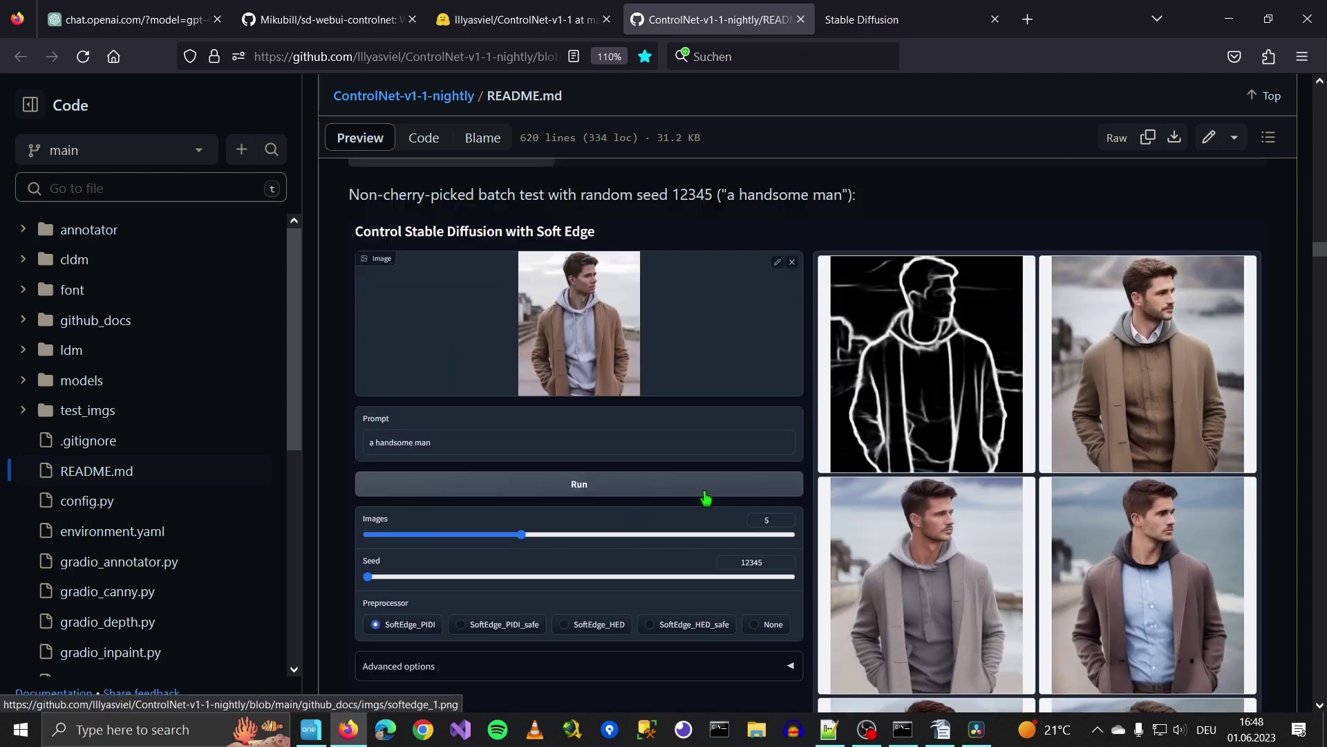
scroll(705, 496, up, 15)
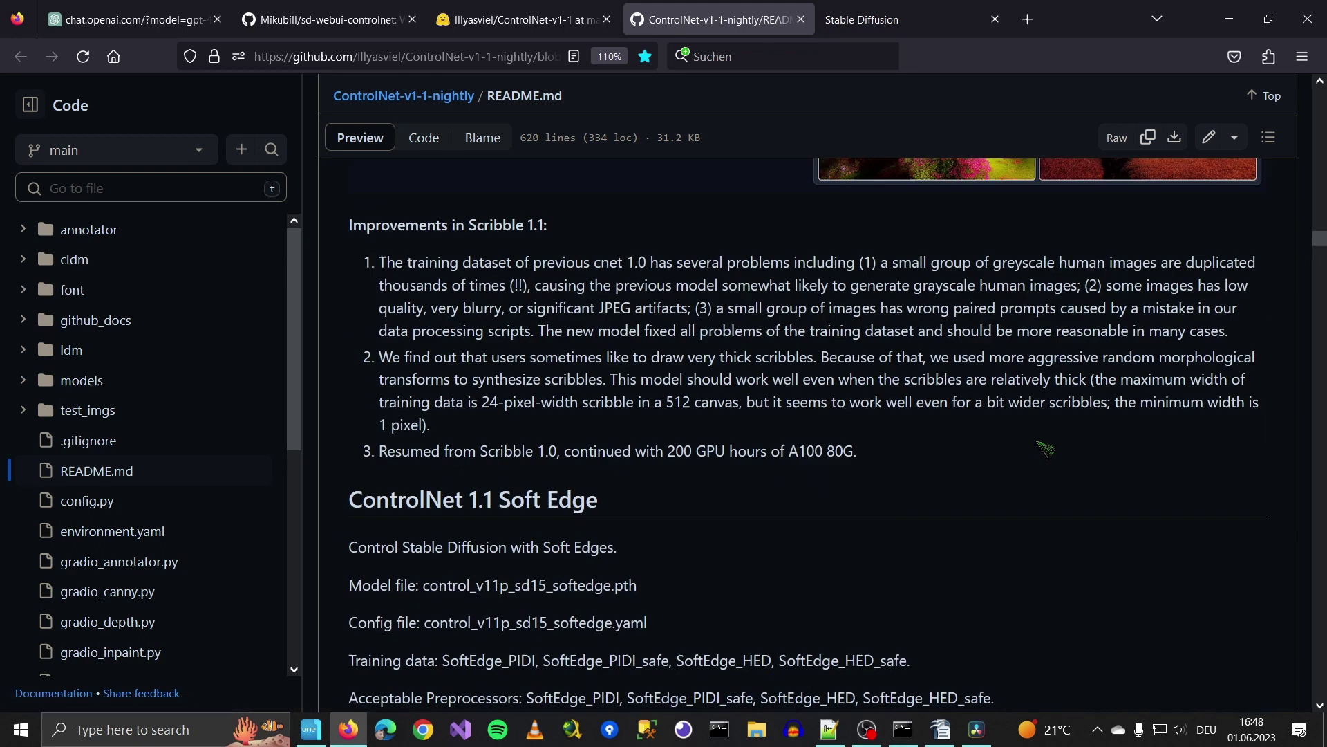
scroll(1044, 448, up, 10)
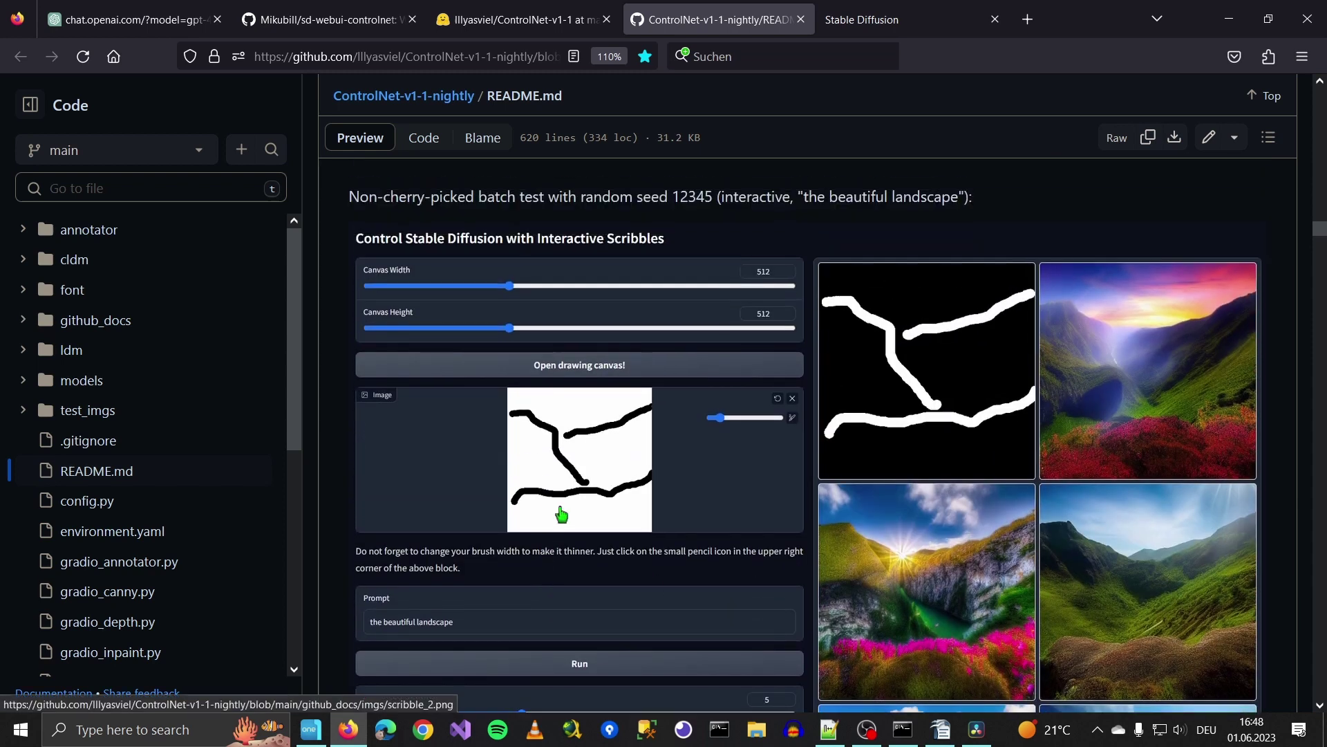
scroll(1148, 484, down, 2)
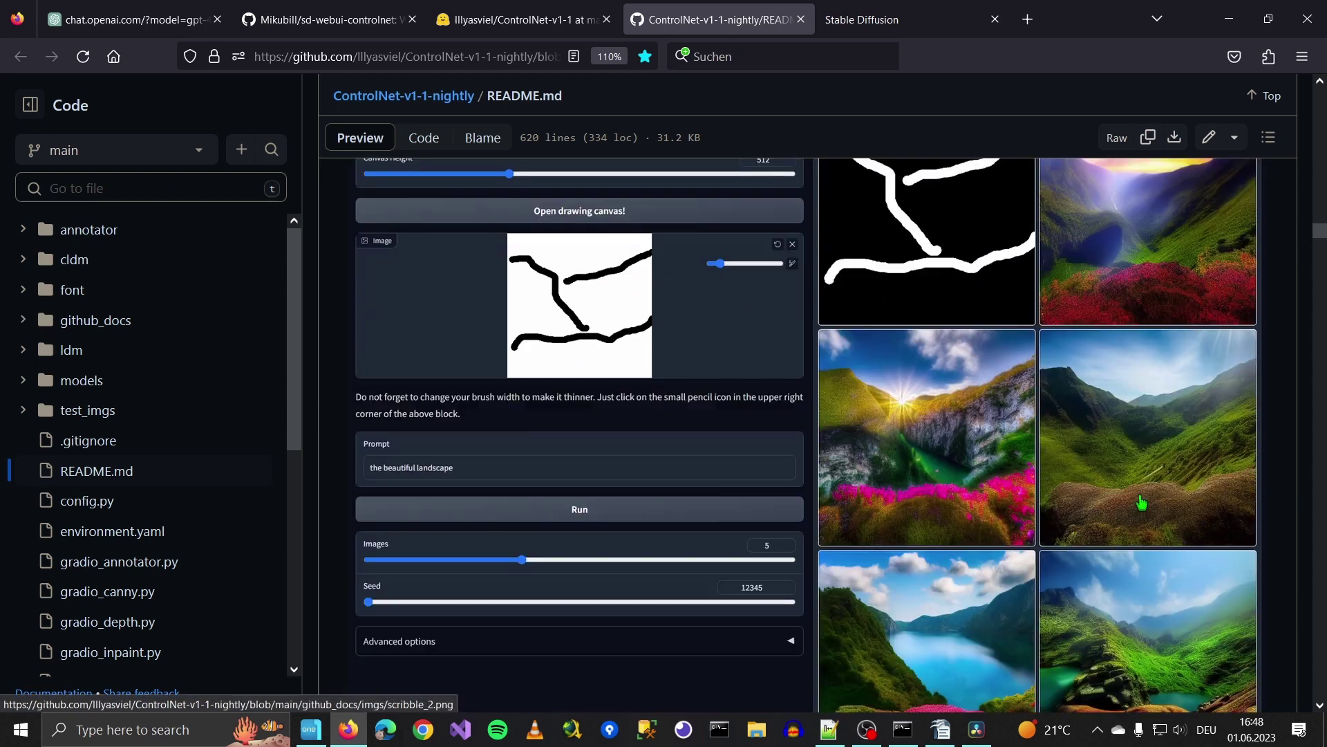
scroll(1142, 502, down, 2)
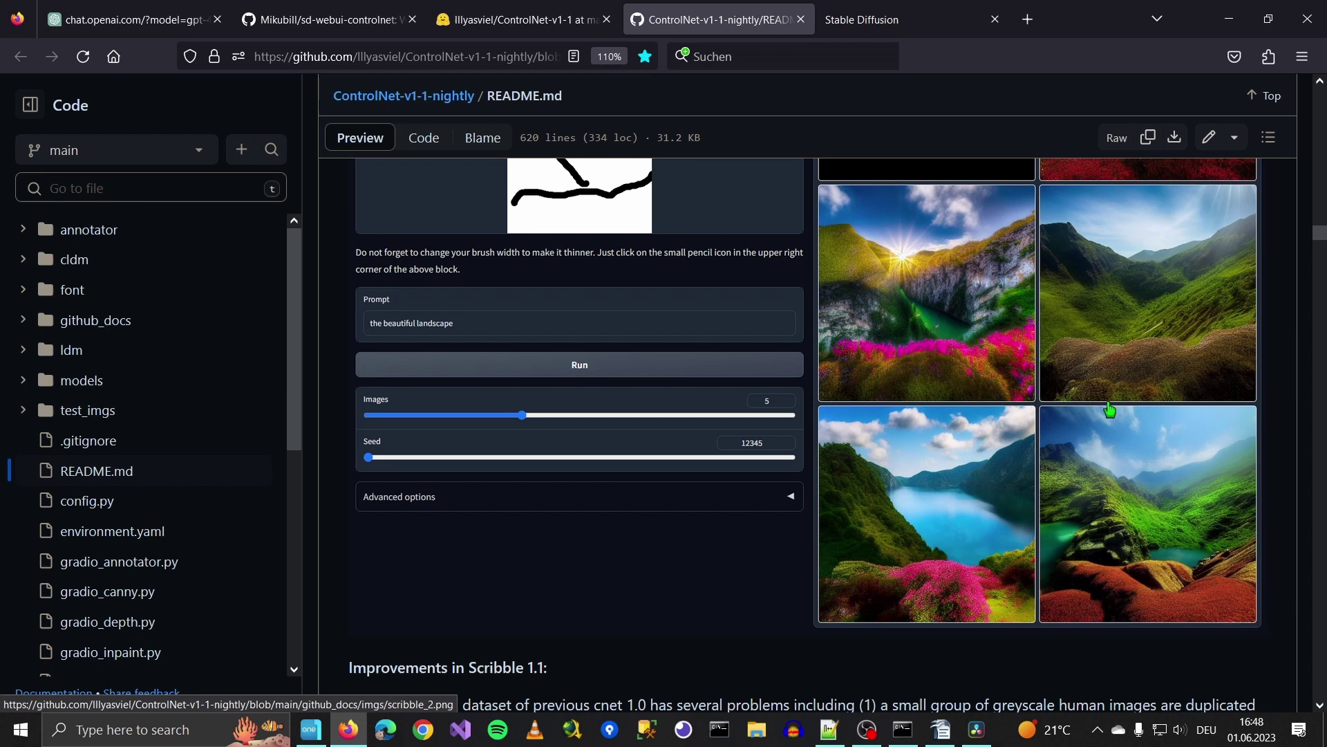
scroll(1109, 409, up, 14)
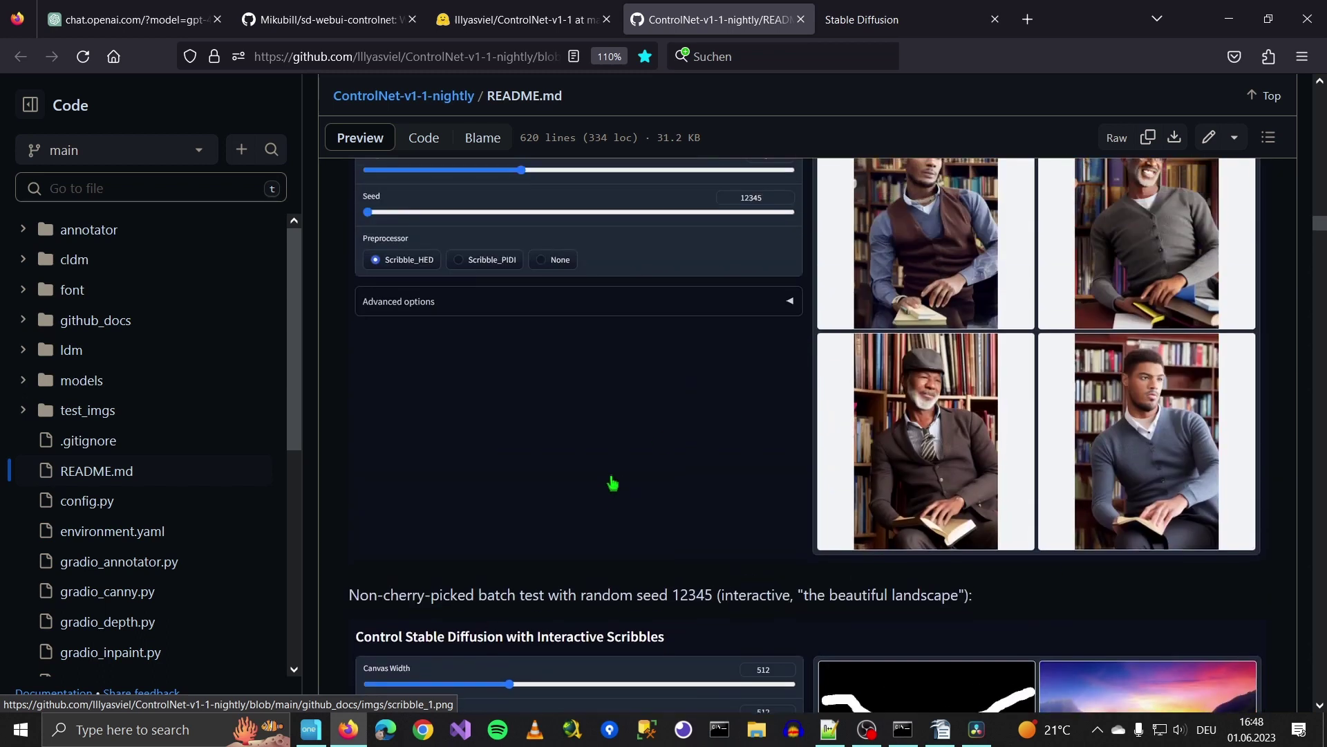
scroll(612, 483, up, 4)
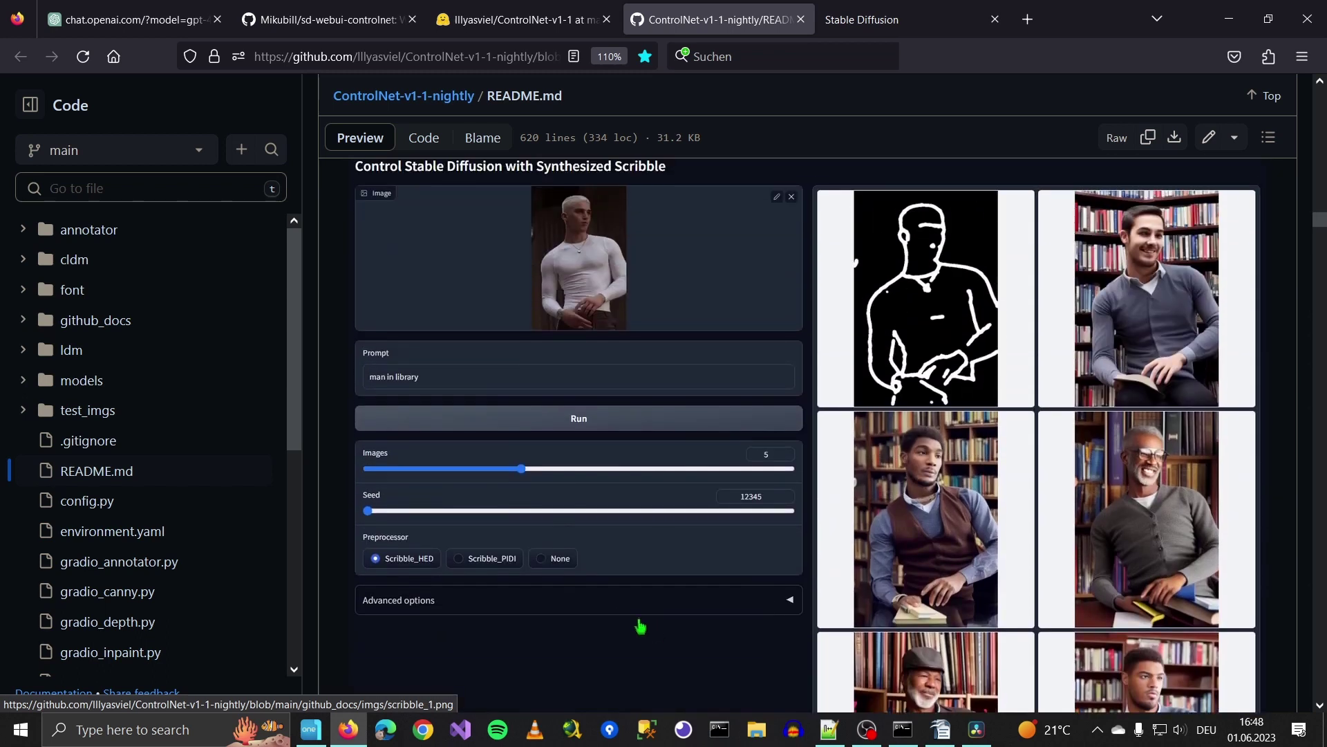
scroll(641, 626, up, 1)
right_click(778, 401)
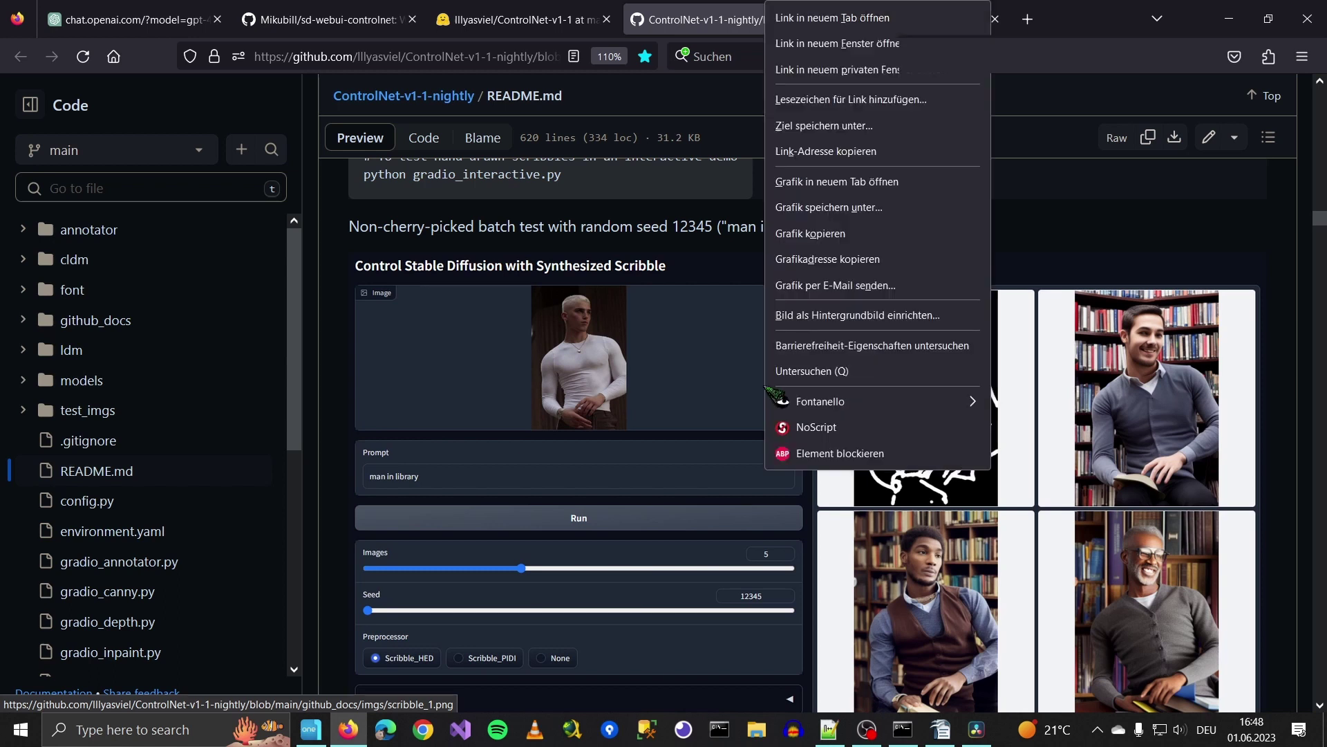
Step: Return to Stable Diffusion WebUI and scroll down to the ControlNet v1.1.208 panel
click(1127, 223)
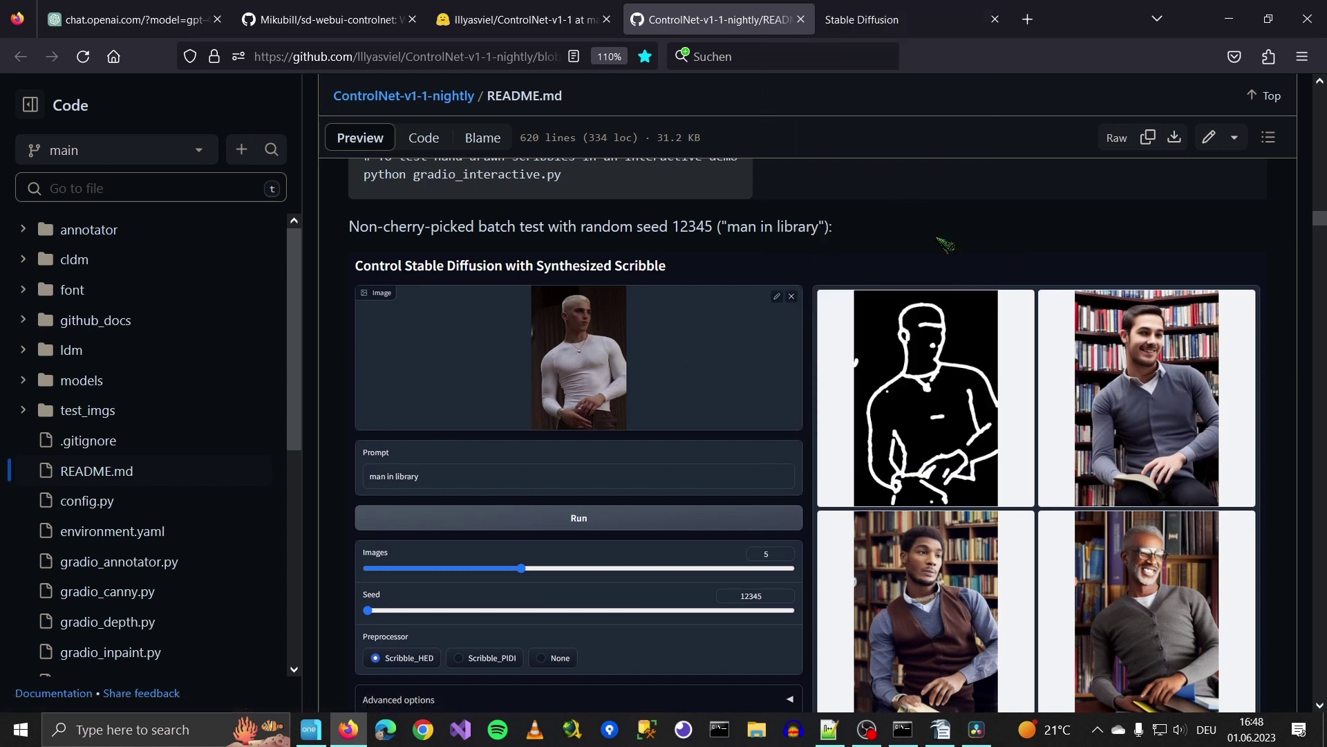
click(930, 16)
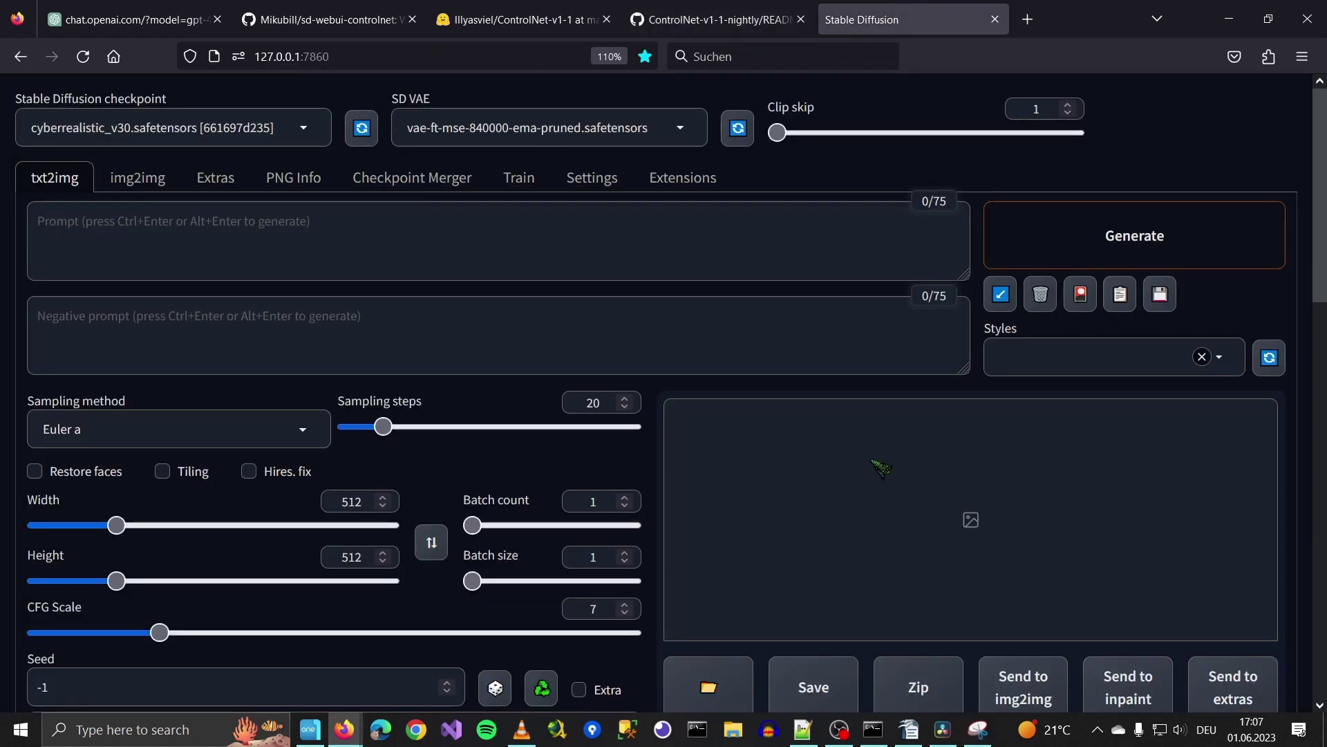
scroll(1024, 332, down, 4)
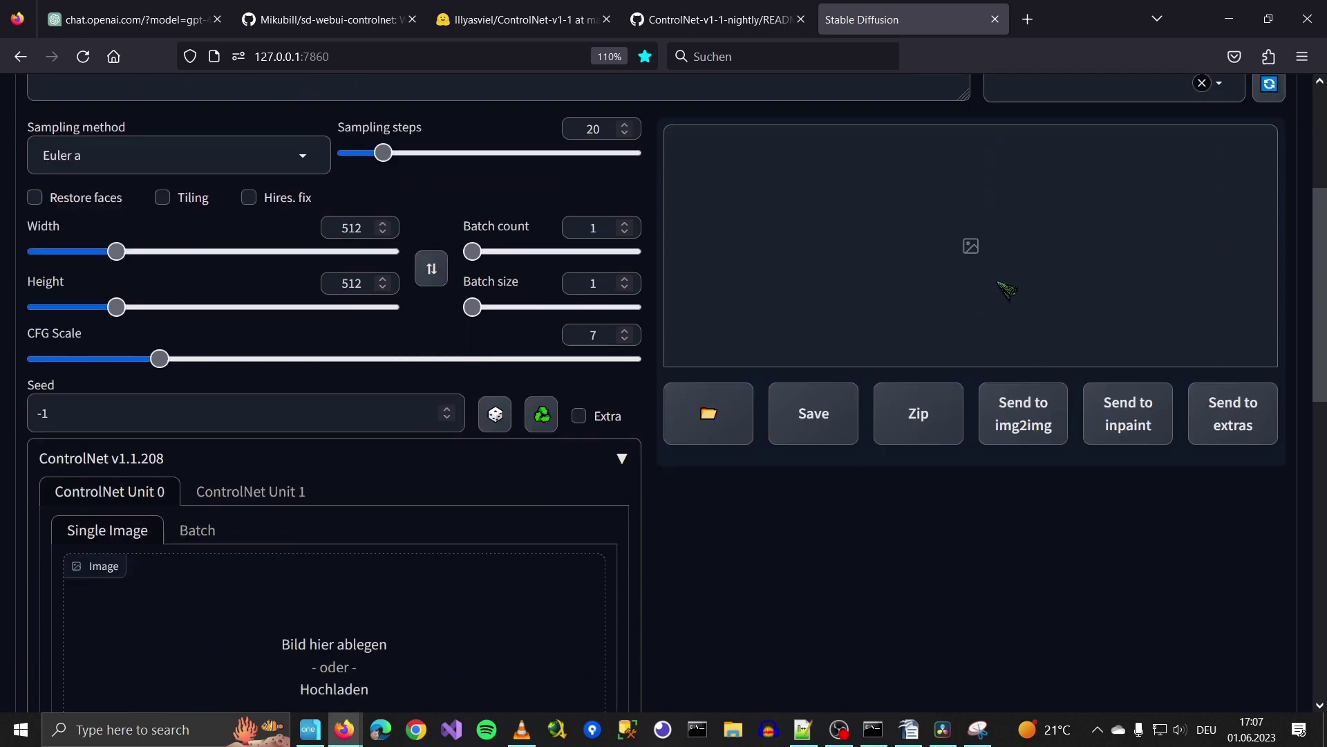
scroll(996, 284, down, 3)
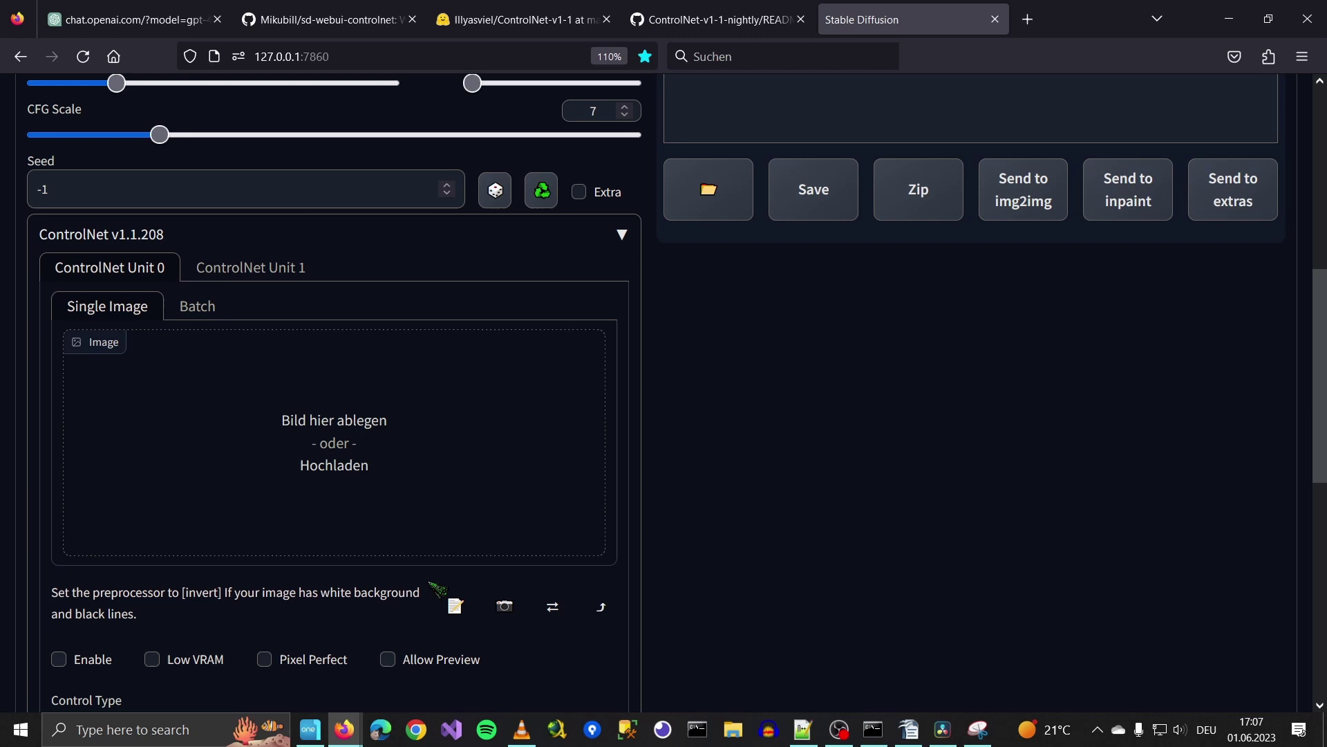
scroll(837, 319, down, 2)
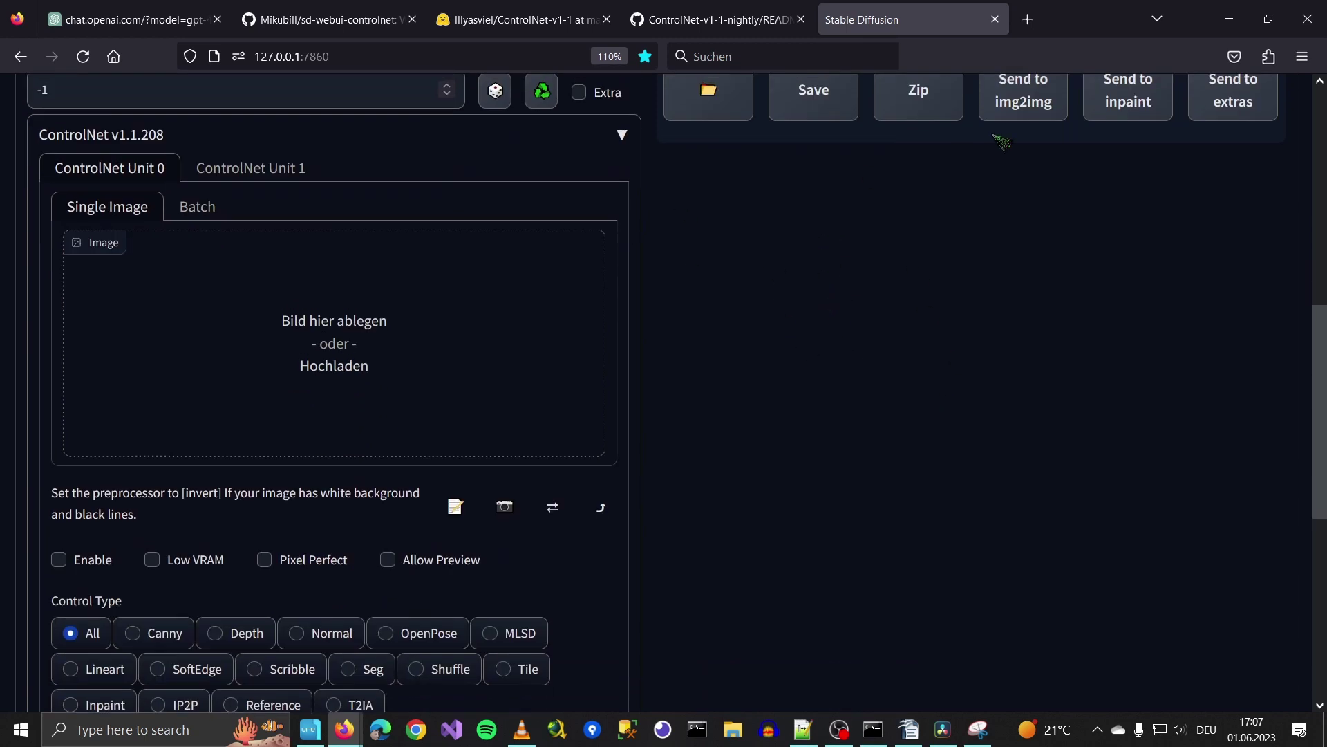
scroll(833, 382, down, 3)
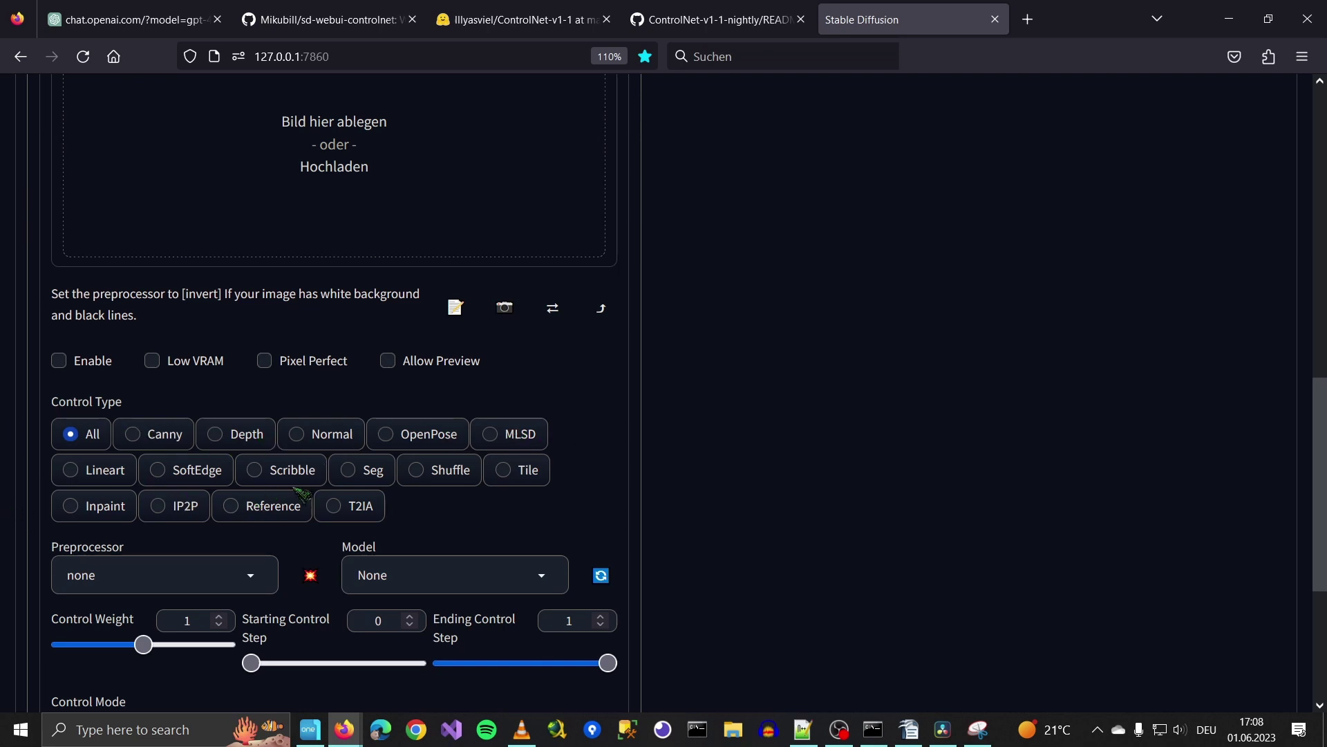
scroll(809, 461, down, 2)
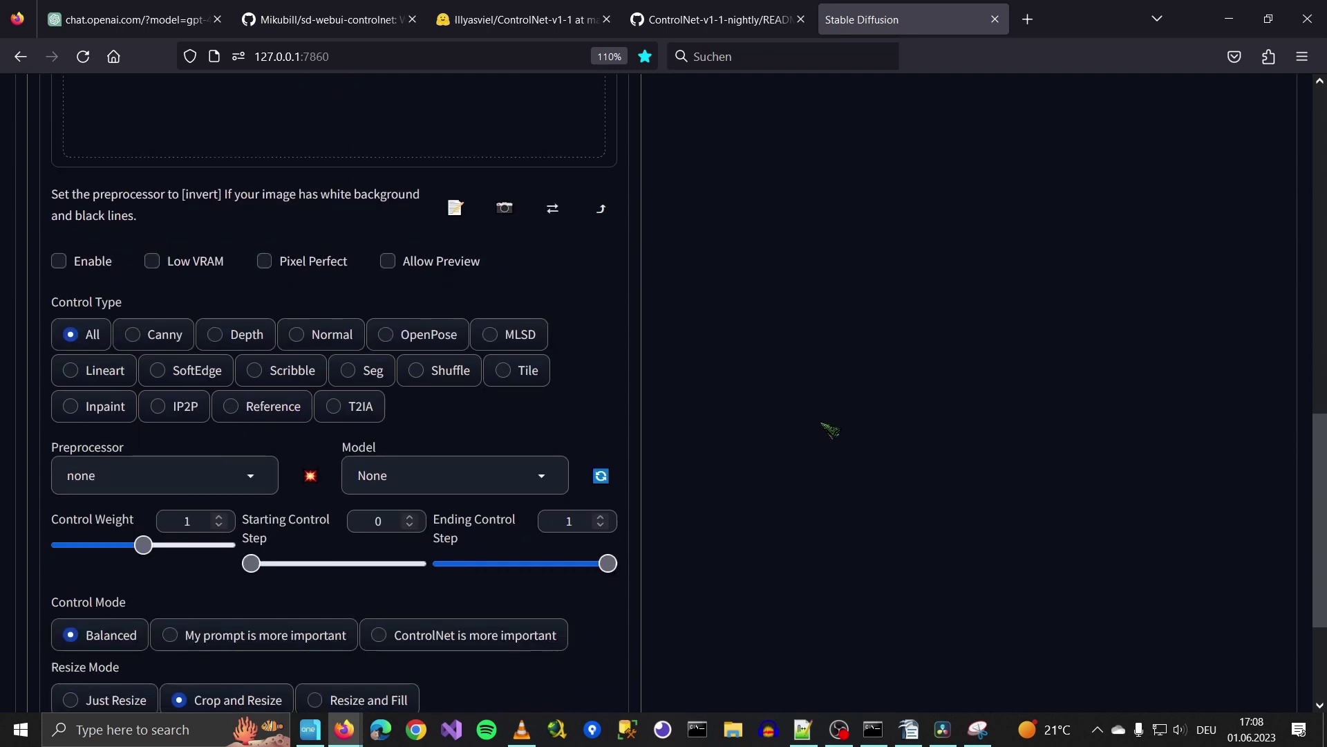
Step: Choose the OpenPose control type, openpose_full preprocessor and control_v11p_sd15_openpose [cab727d4] model
click(423, 346)
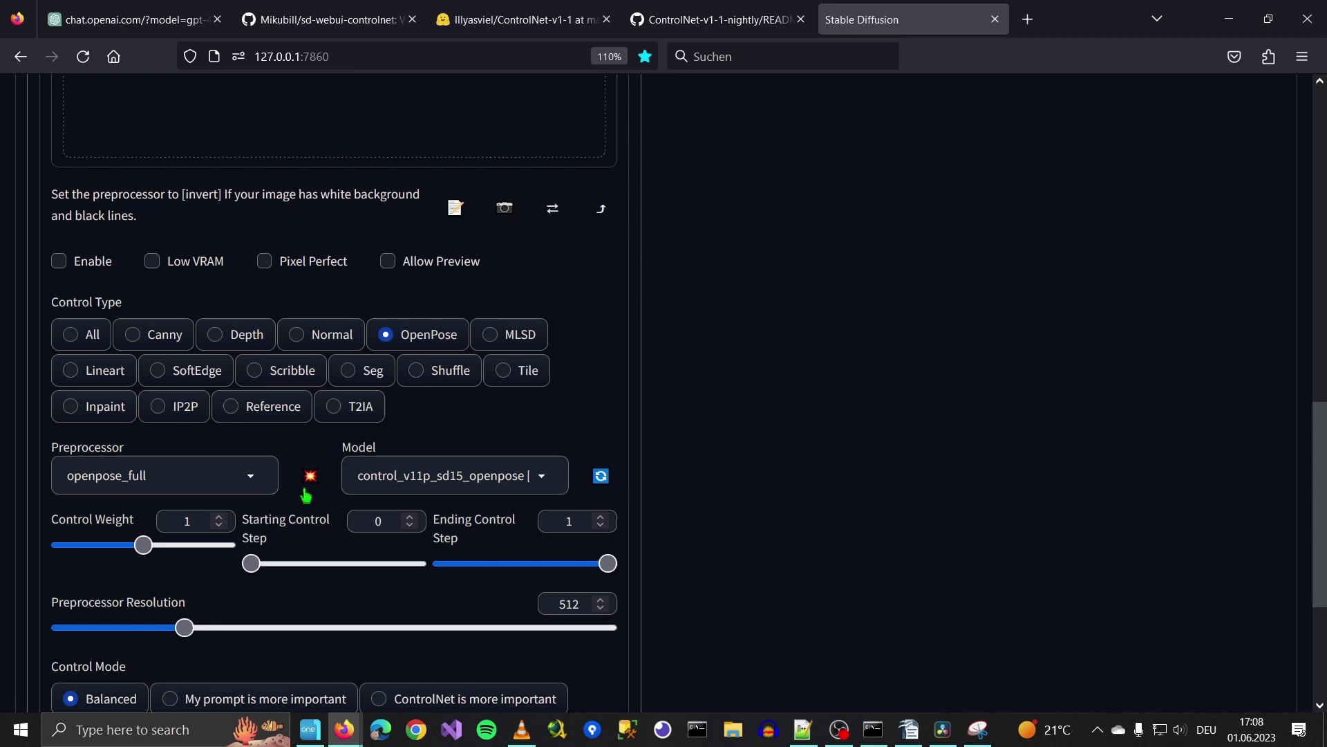
click(97, 470)
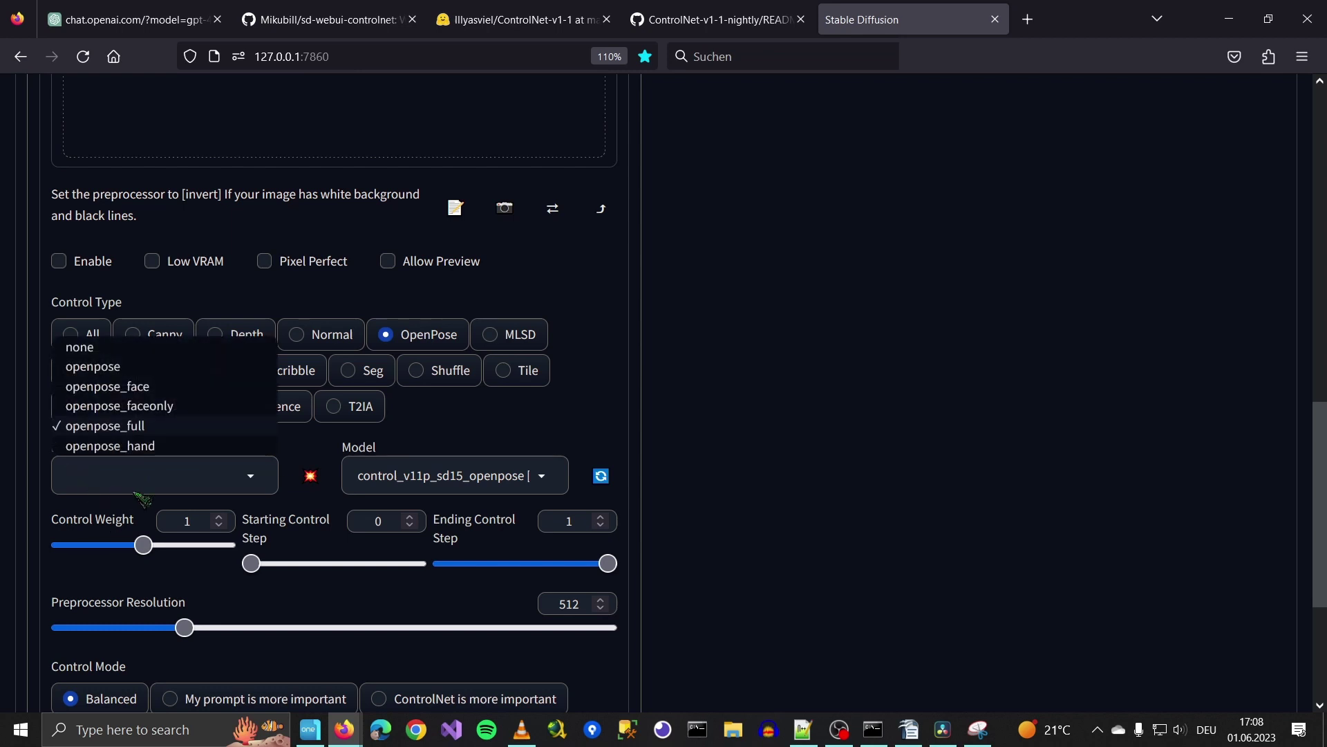
click(910, 380)
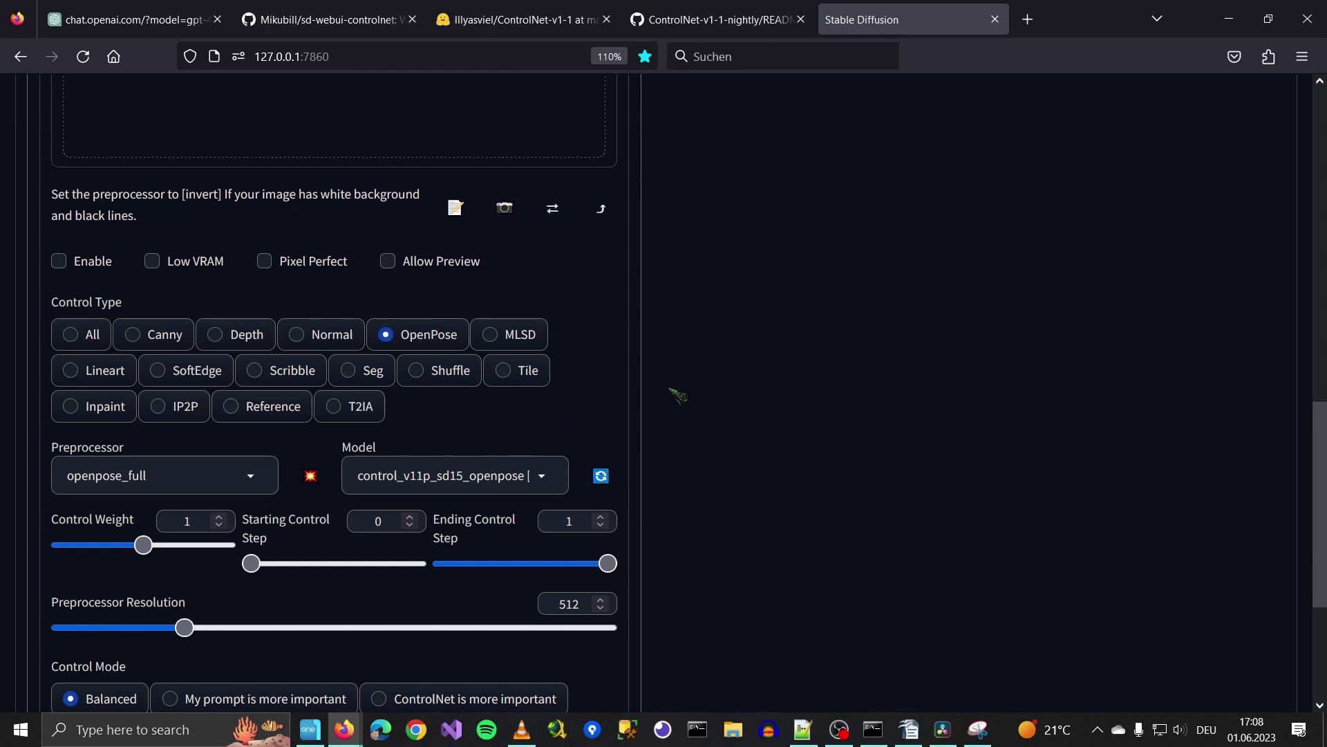
click(514, 475)
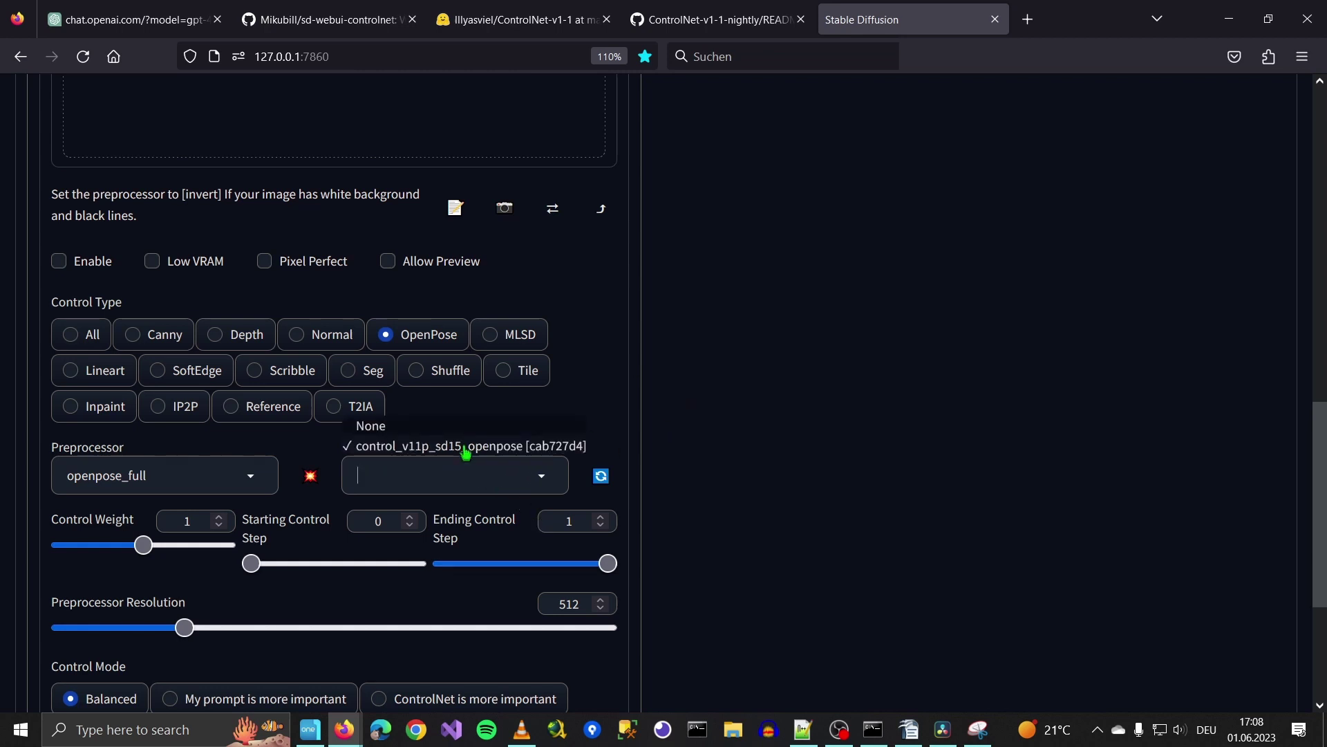
click(992, 306)
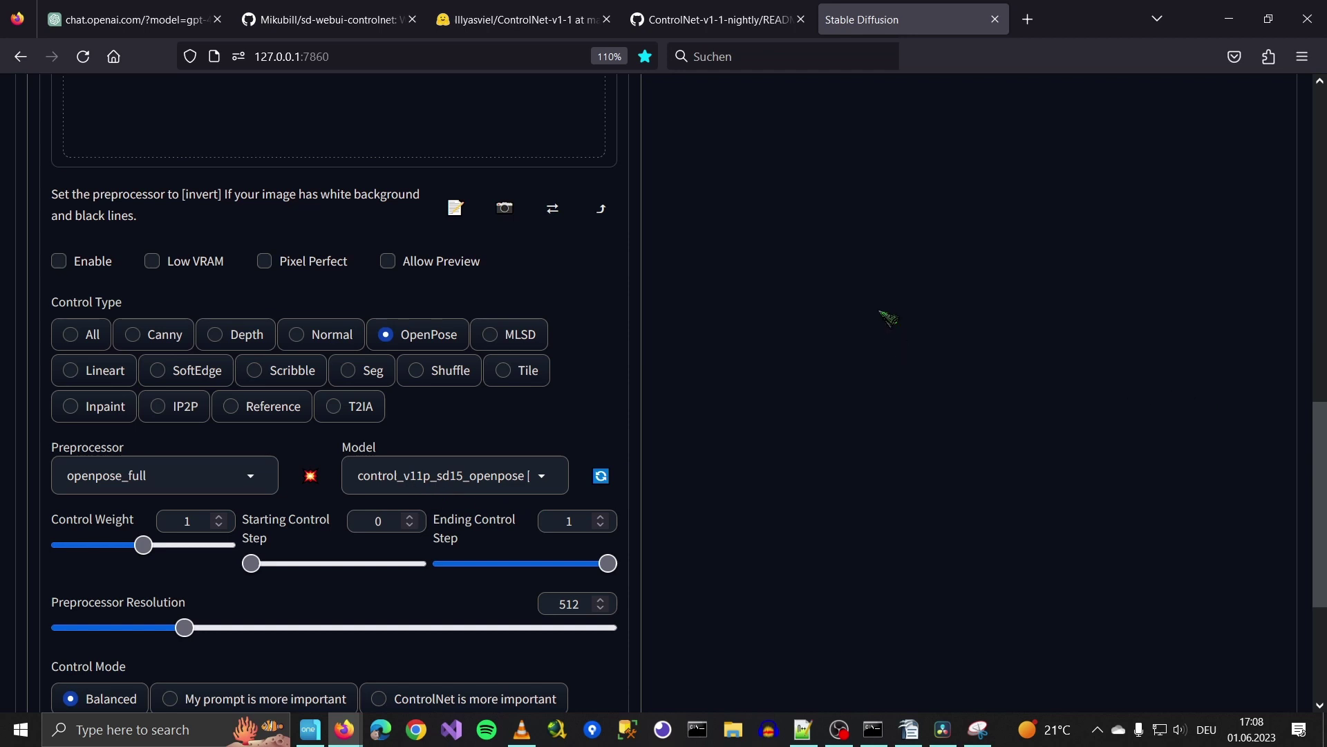
scroll(890, 314, down, 3)
scroll(957, 237, up, 3)
Step: Enable ControlNet Unit 0 and confirm openpose_full in the preprocessor list
scroll(938, 417, up, 3)
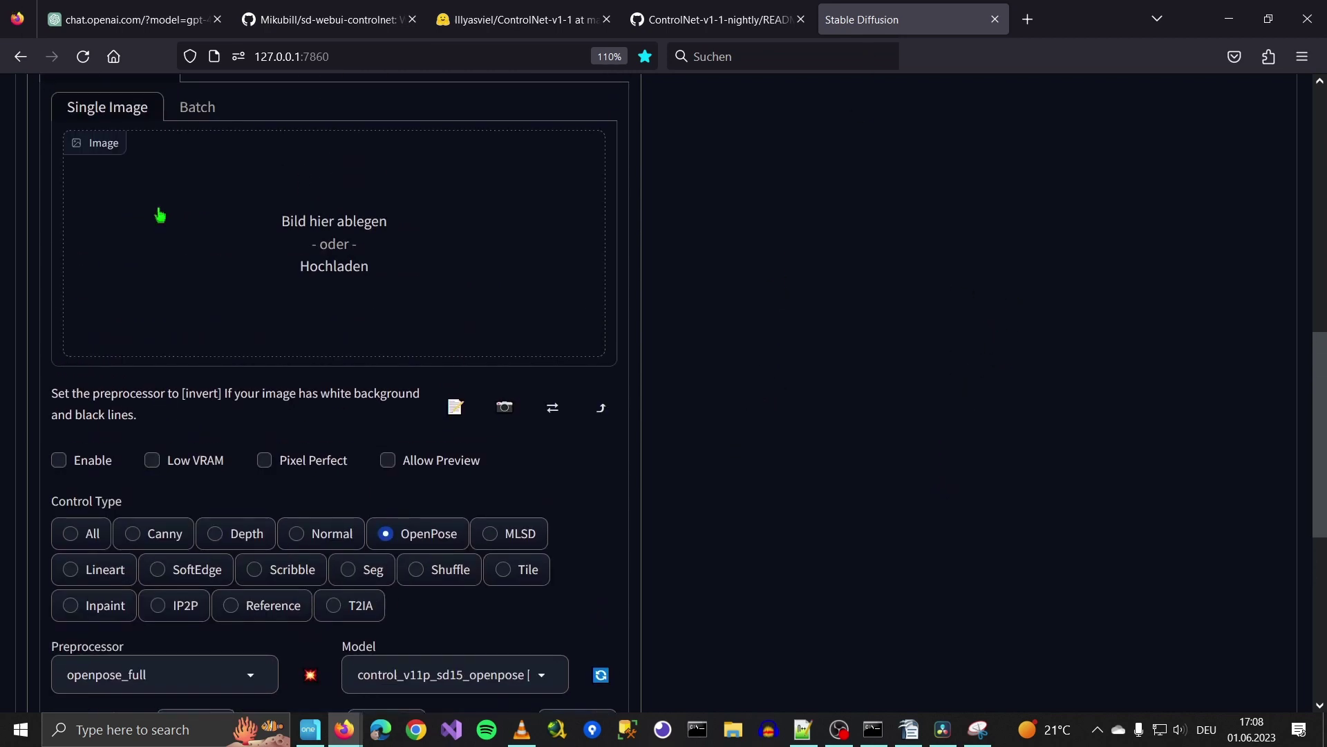
click(60, 461)
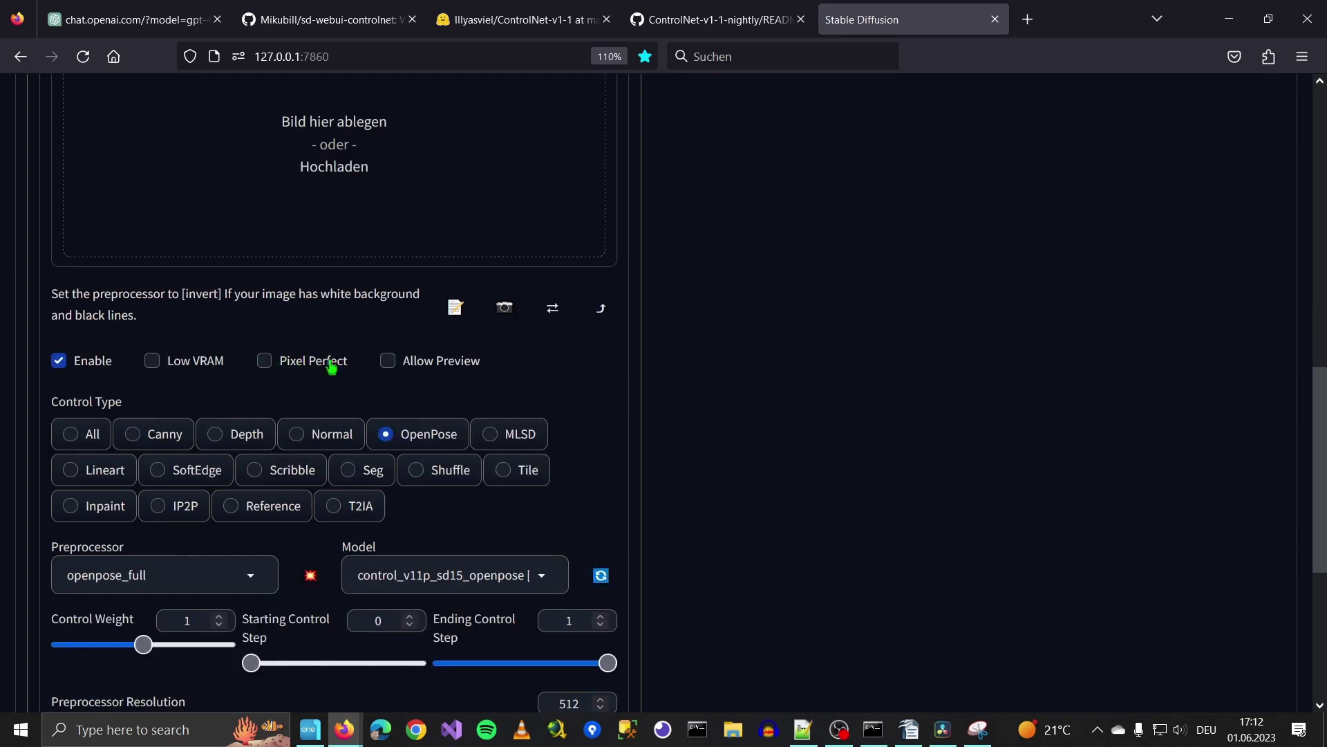
scroll(608, 401, up, 7)
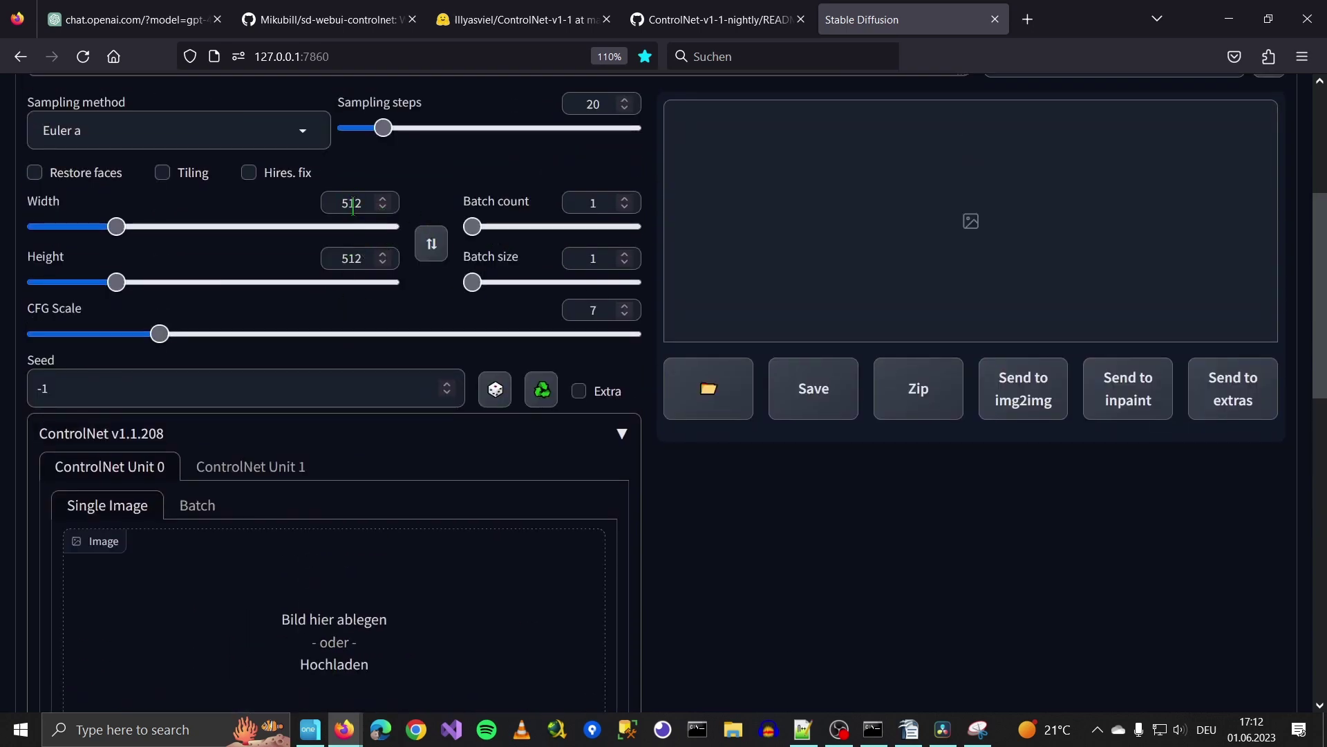
scroll(356, 325, down, 7)
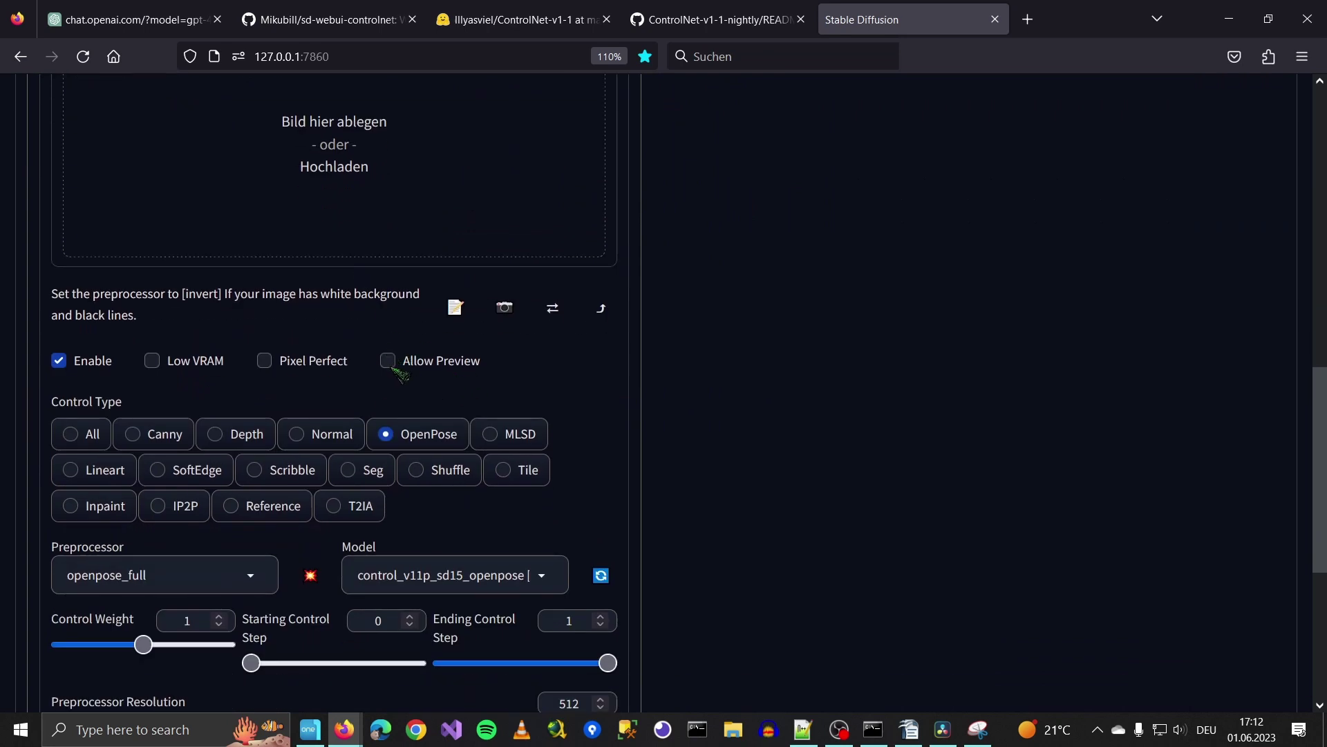
scroll(425, 373, up, 1)
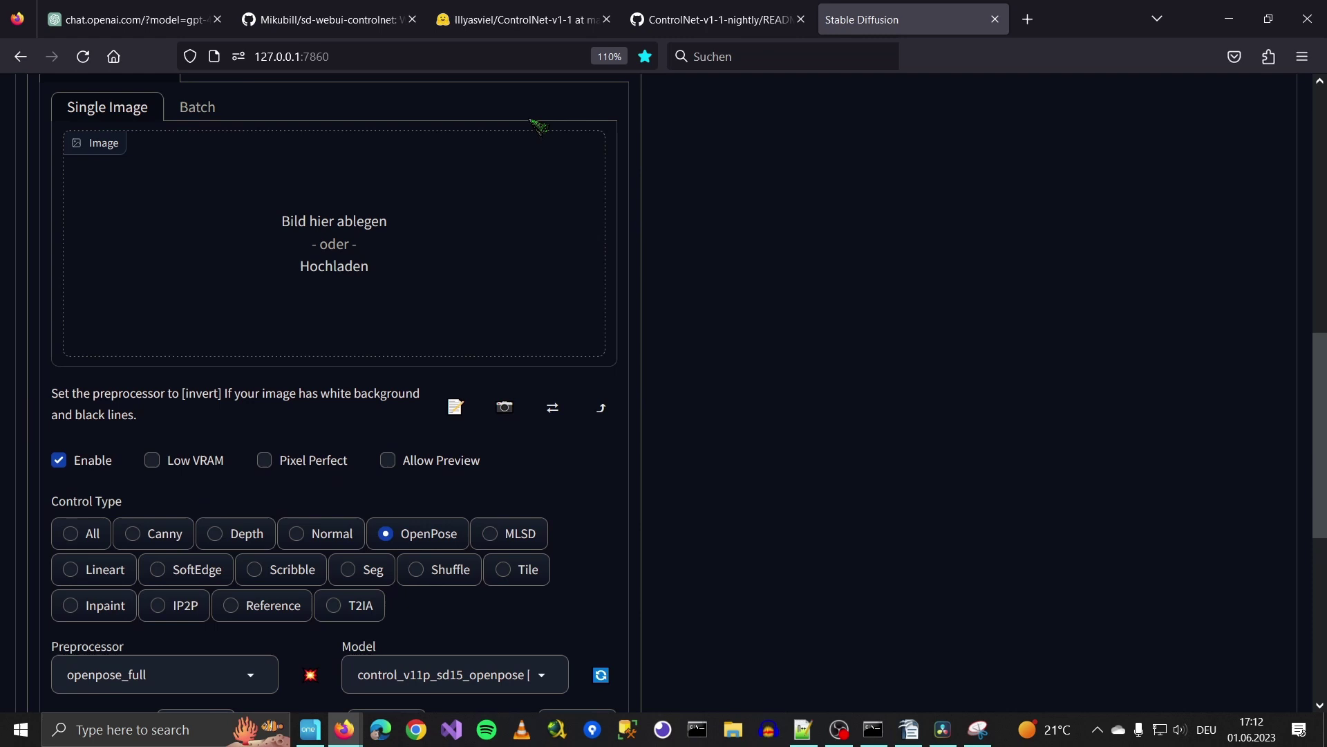
scroll(542, 297, down, 2)
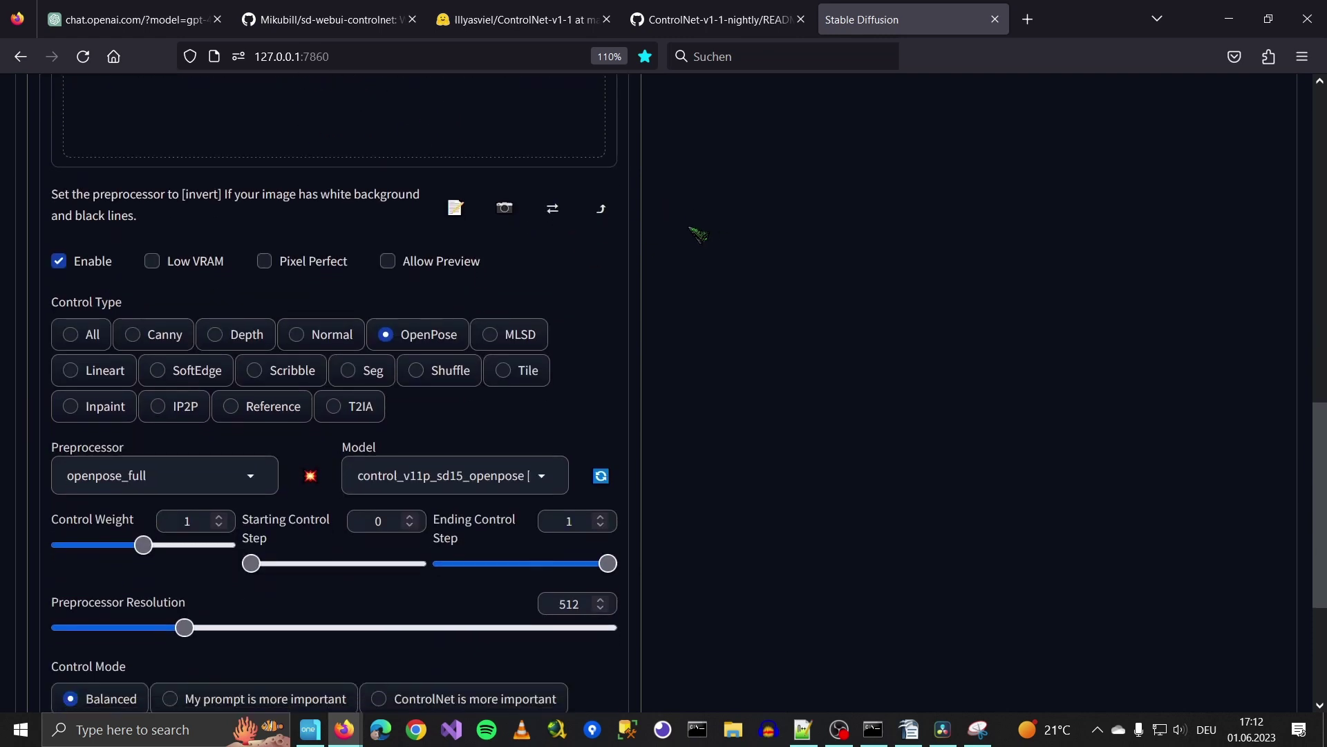
click(262, 473)
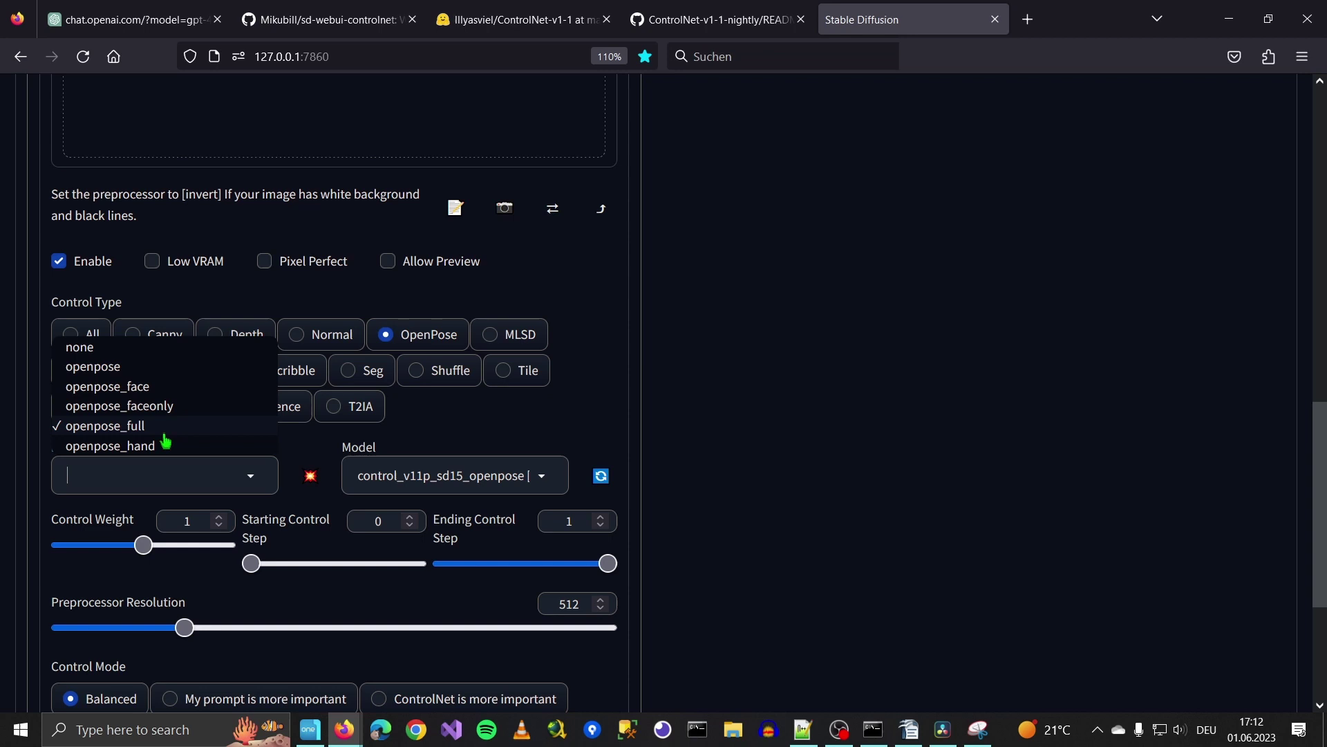
click(1111, 334)
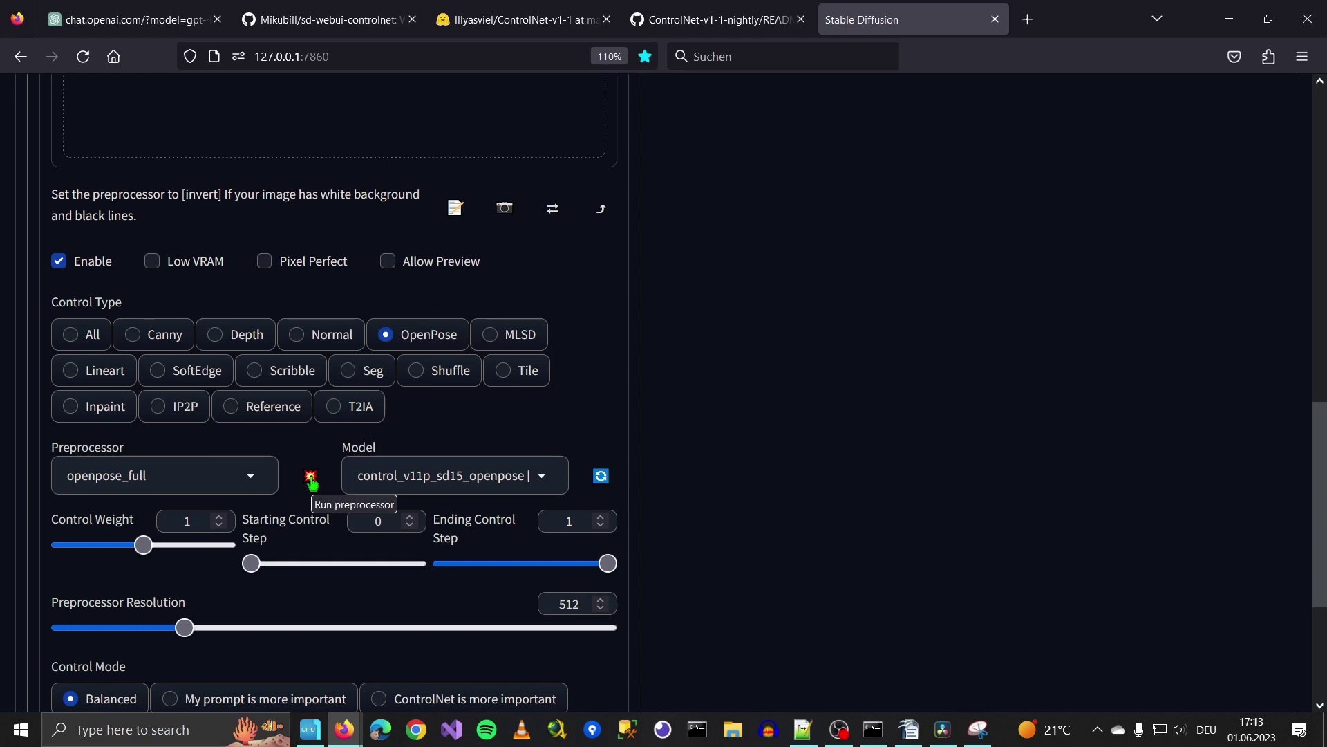
scroll(311, 482, up, 4)
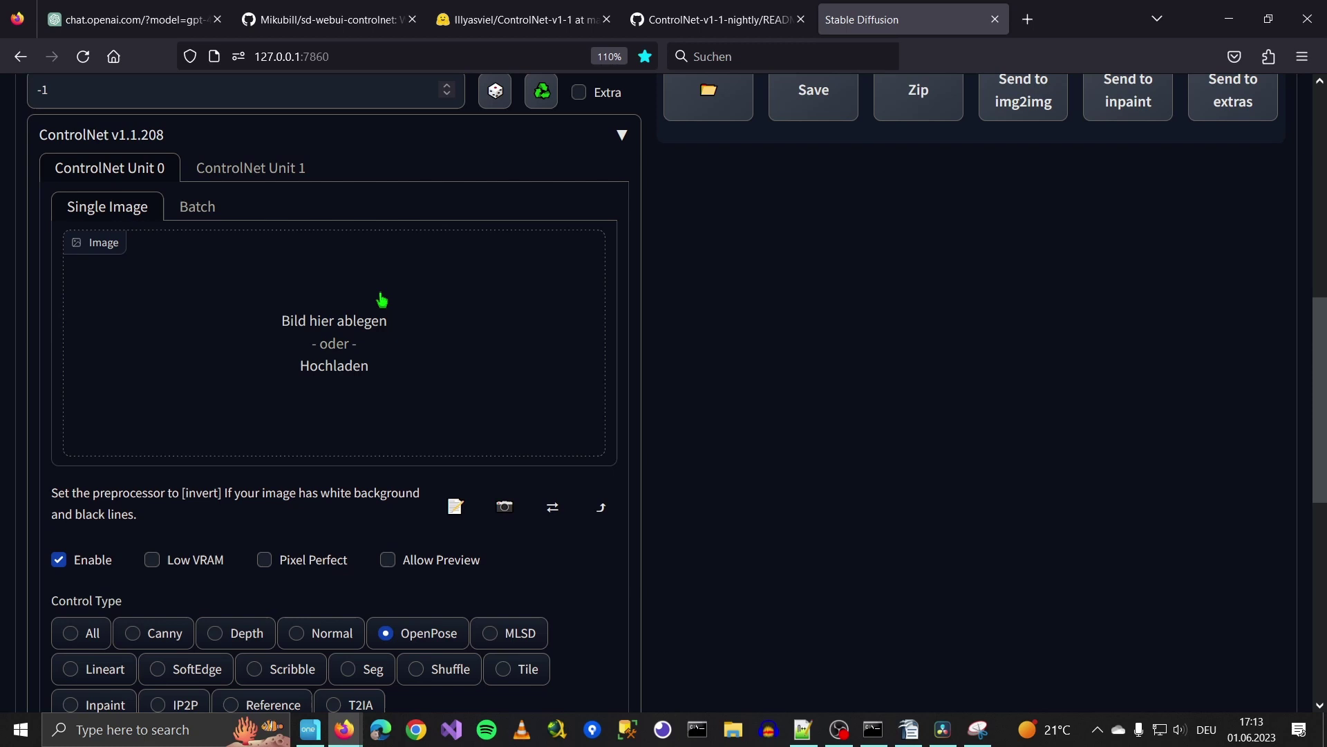
Step: Load salt-bae-mn-noBackGround.png into ControlNet Unit 0 as the pose reference image
click(361, 317)
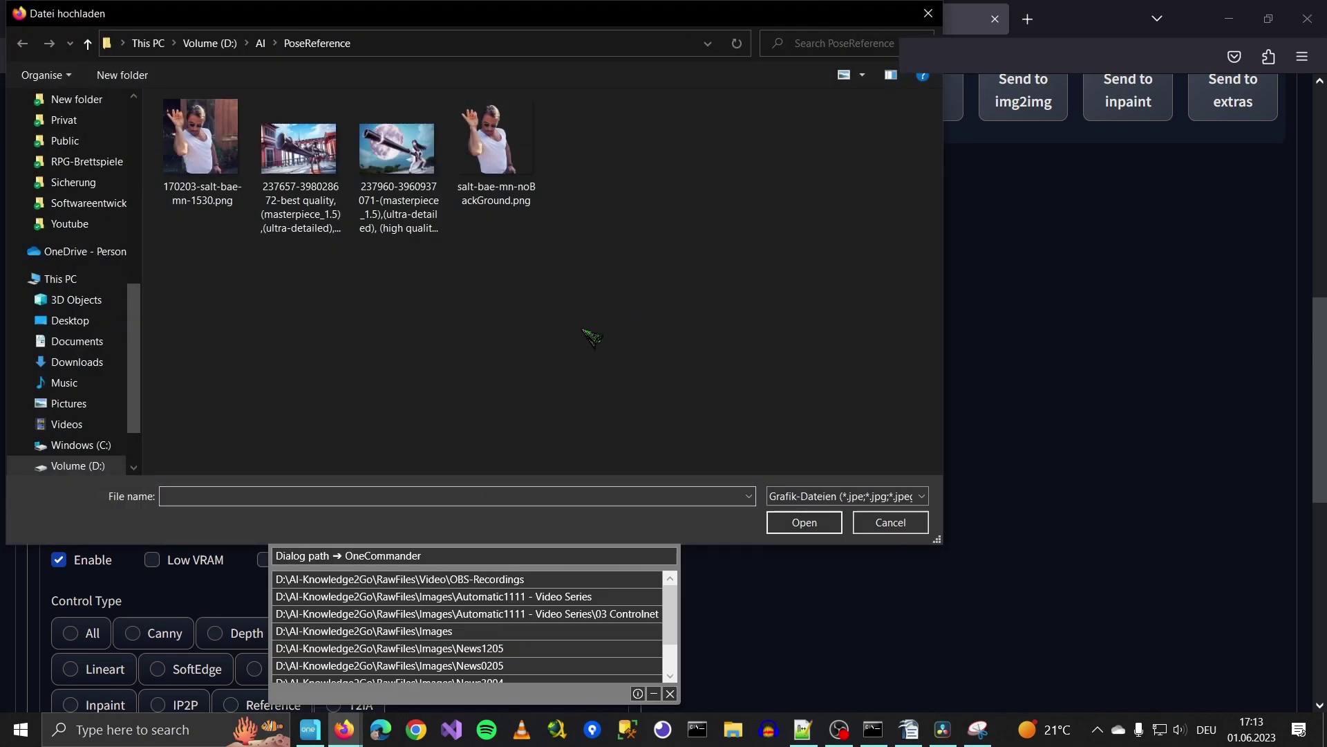
double_click(510, 195)
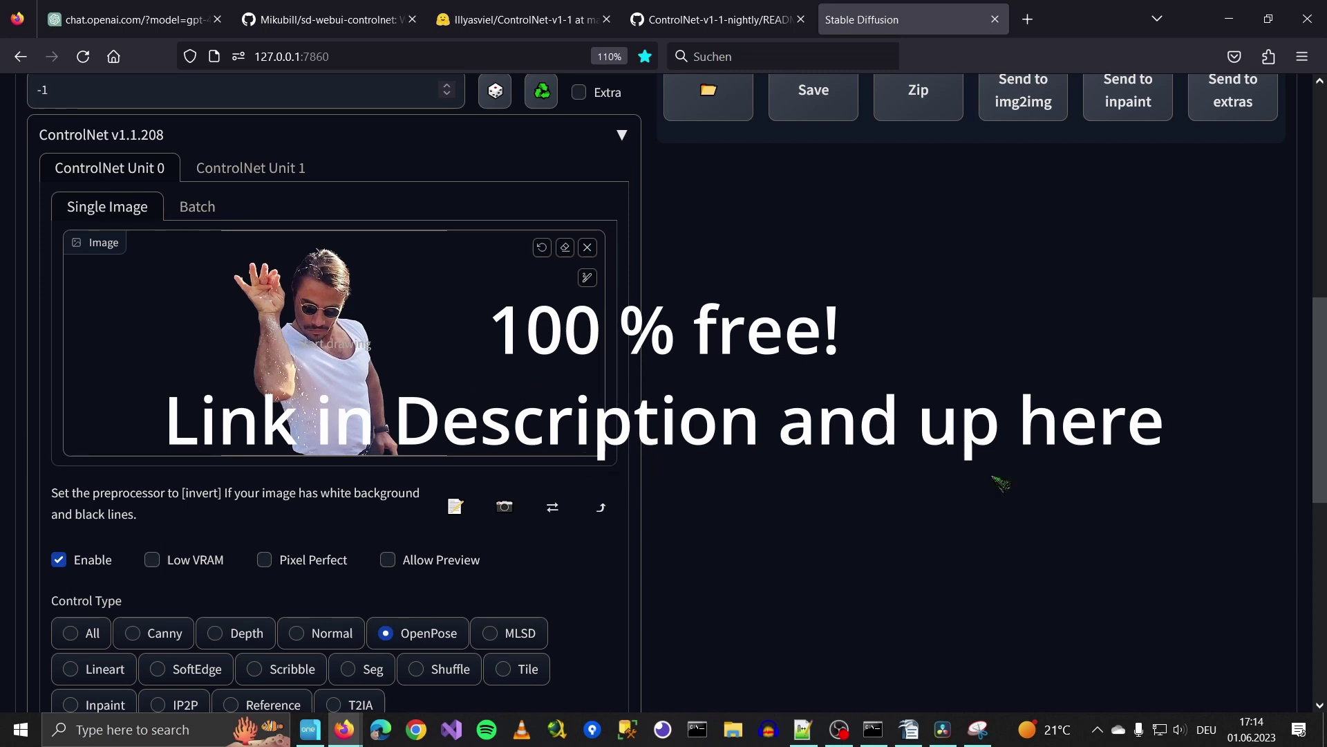
scroll(802, 523, down, 2)
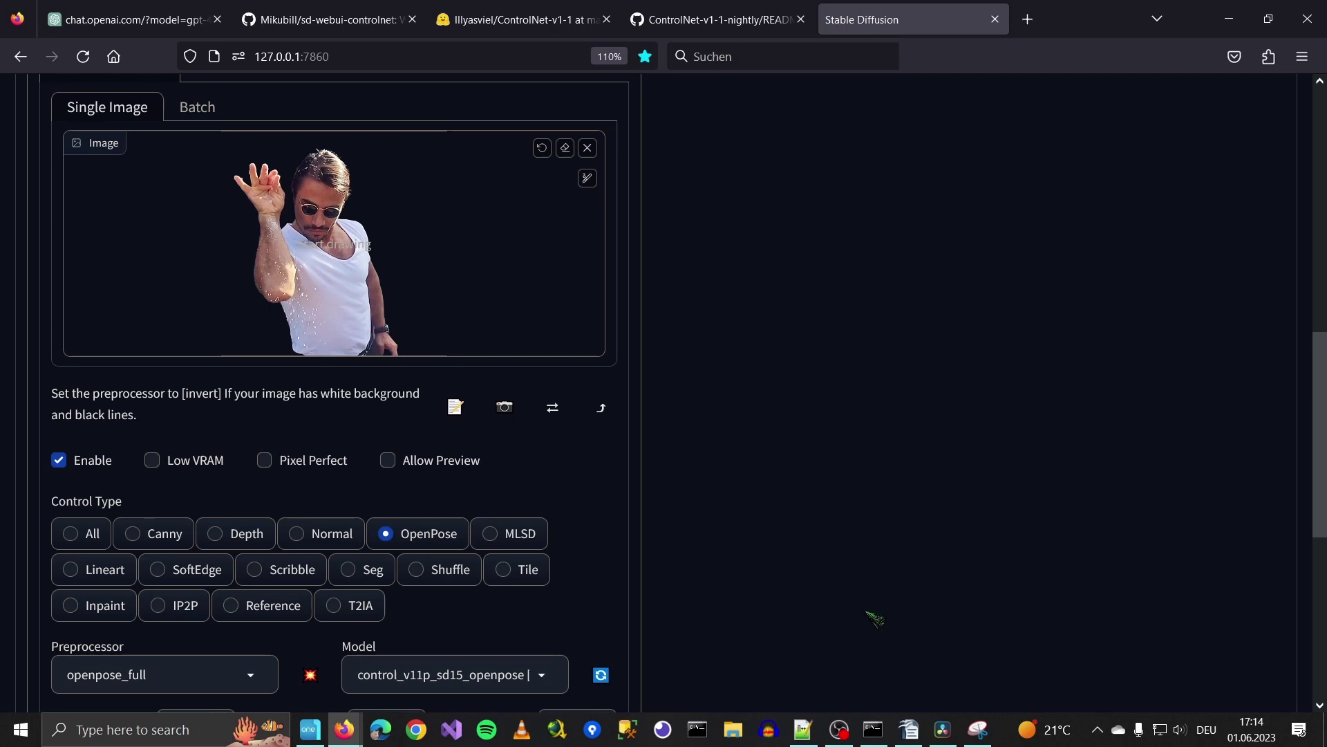
scroll(290, 503, down, 5)
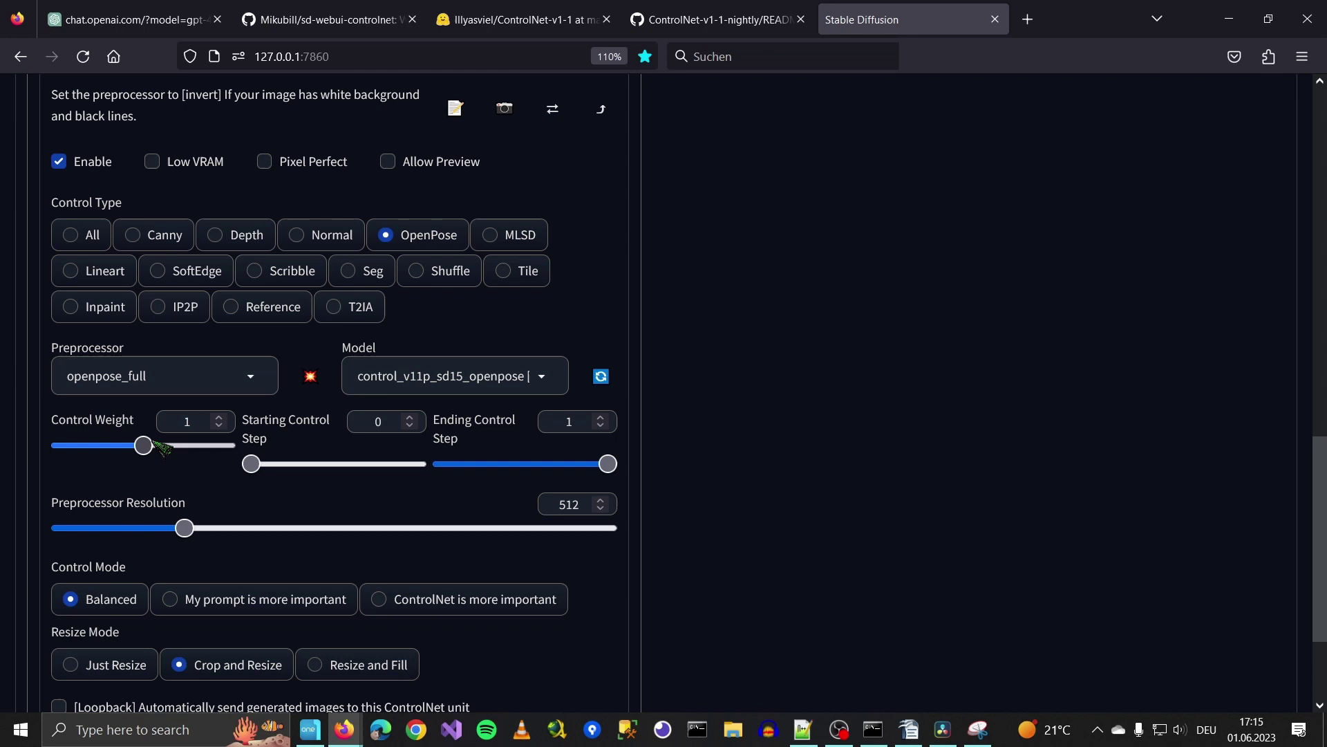
Step: Enter 'blue sky' as the prompt and raise its emphasis to (blue sky:1.5)
scroll(734, 350, up, 15)
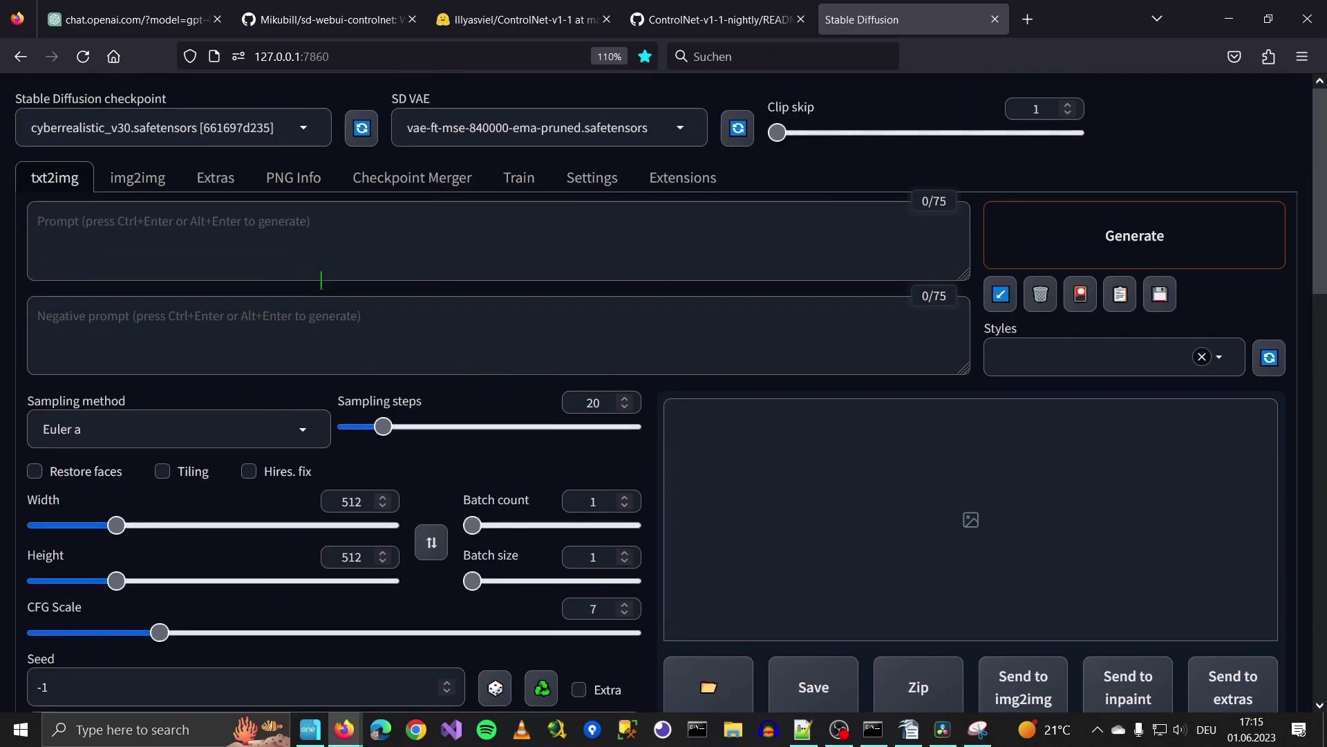
click(334, 225)
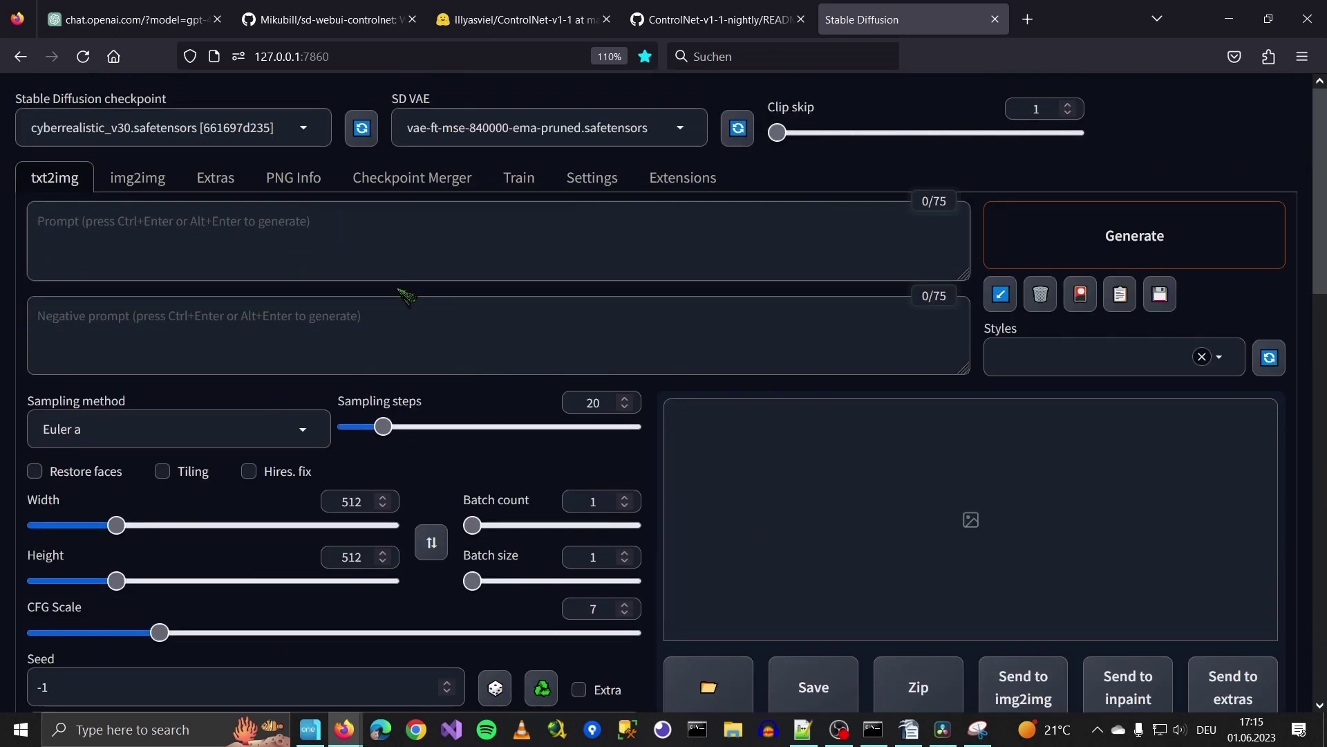
text(blue sky)
key(ctrl+a)
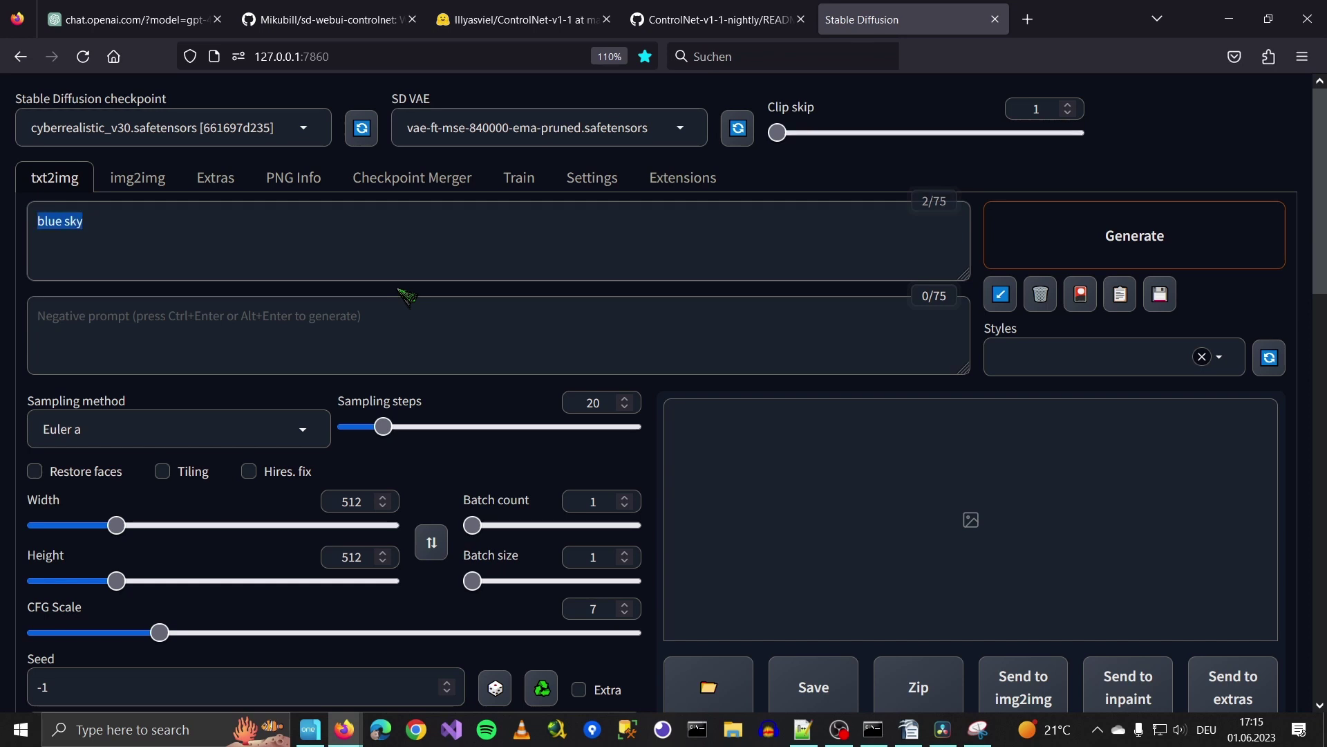
key(ctrl+Up)
key(ctrl+Up)
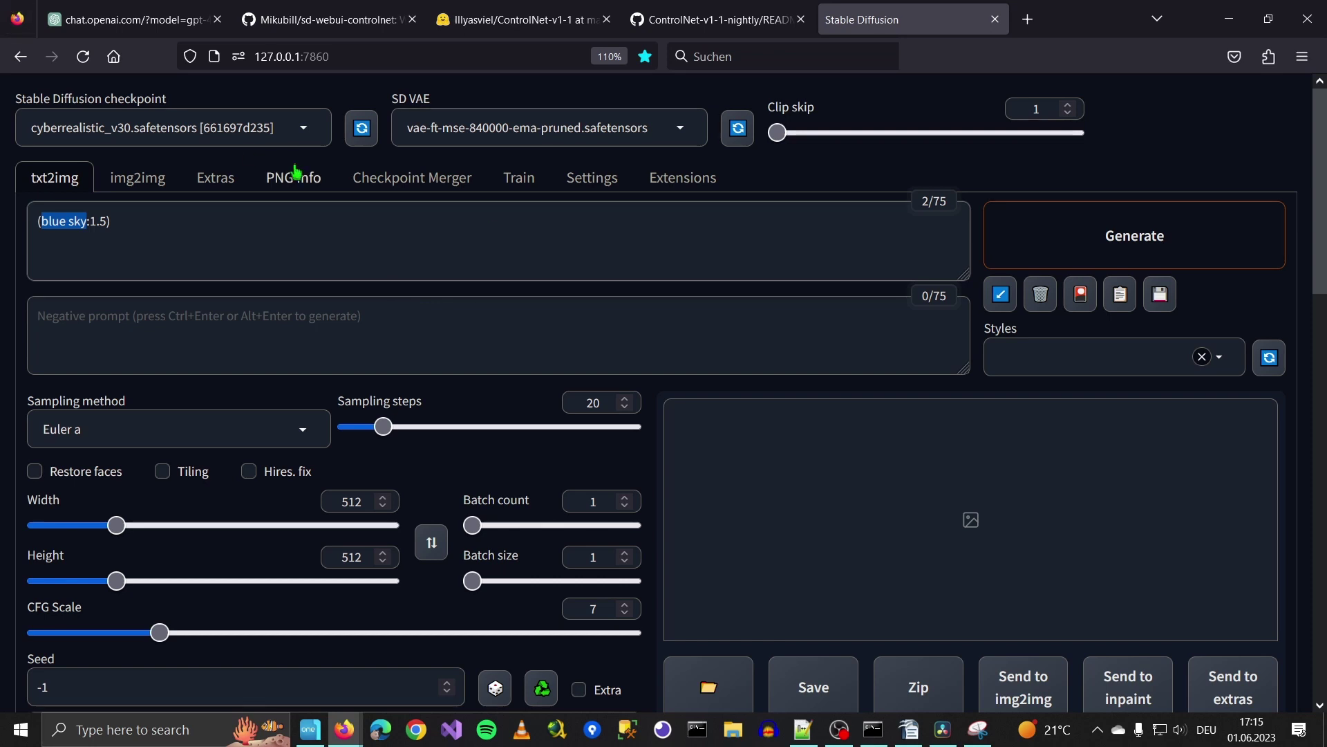
scroll(744, 343, down, 10)
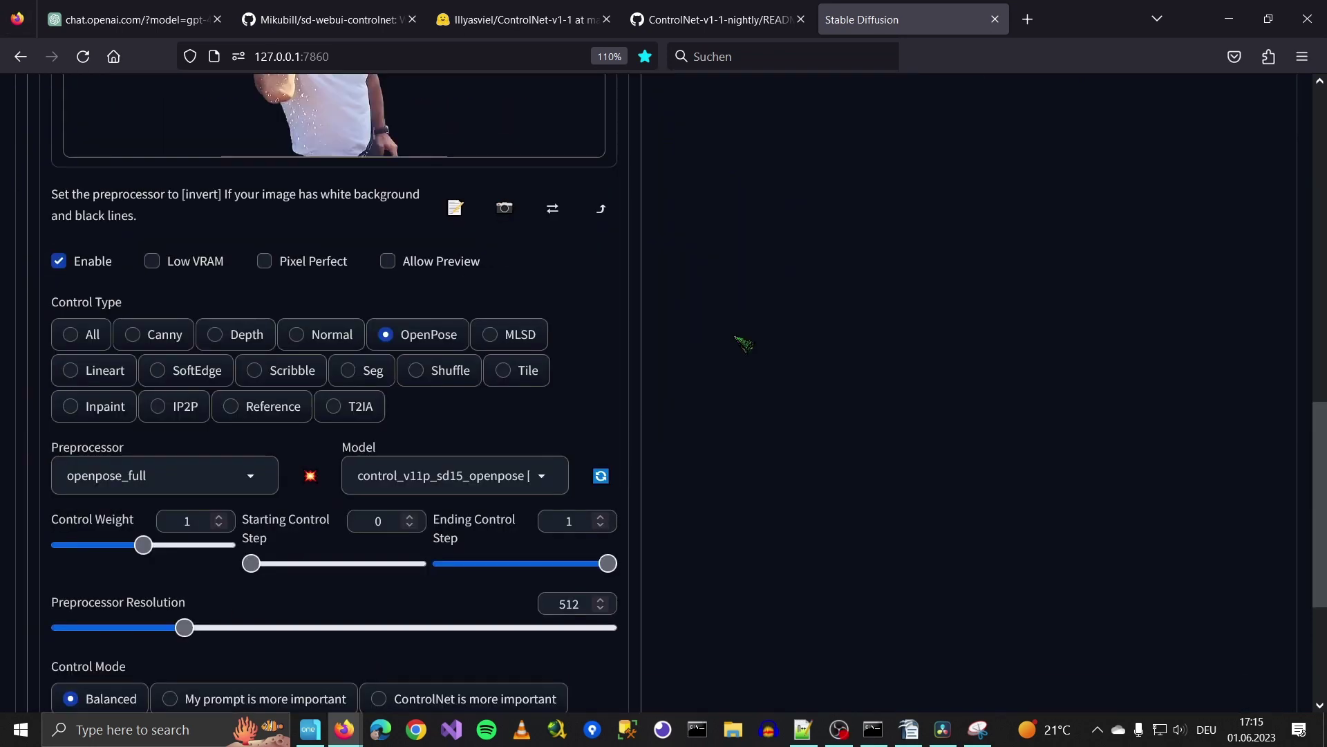
scroll(776, 332, down, 2)
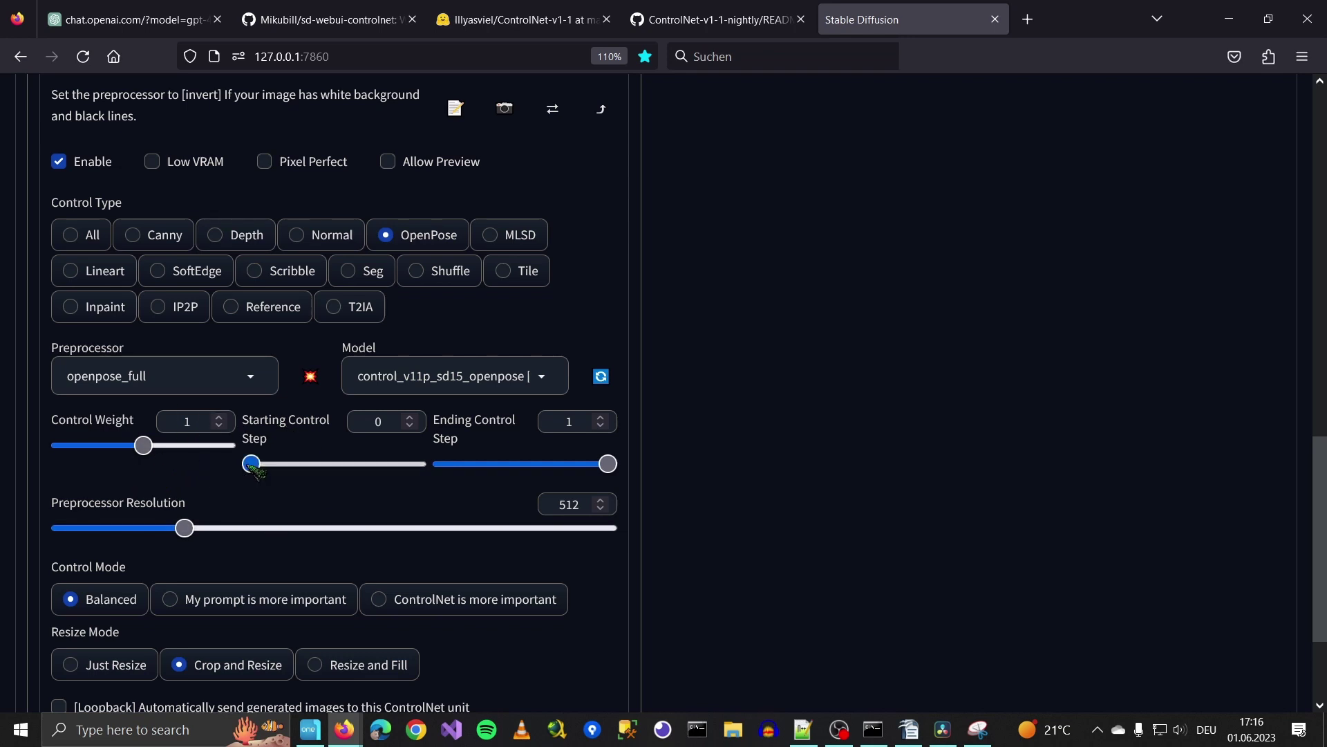
mouse_move(254, 469)
mouse_down()
mouse_move(491, 470)
mouse_move(251, 478)
mouse_up()
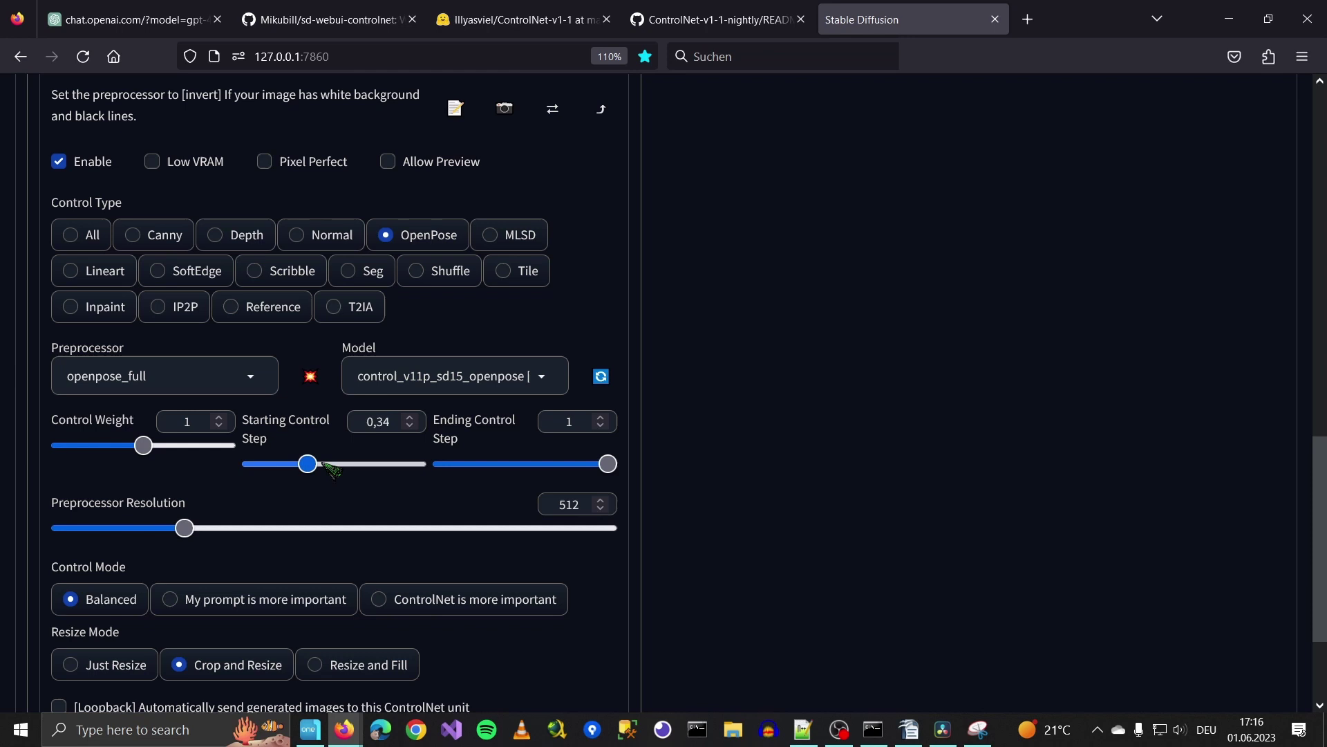
drag(322, 464, 241, 487)
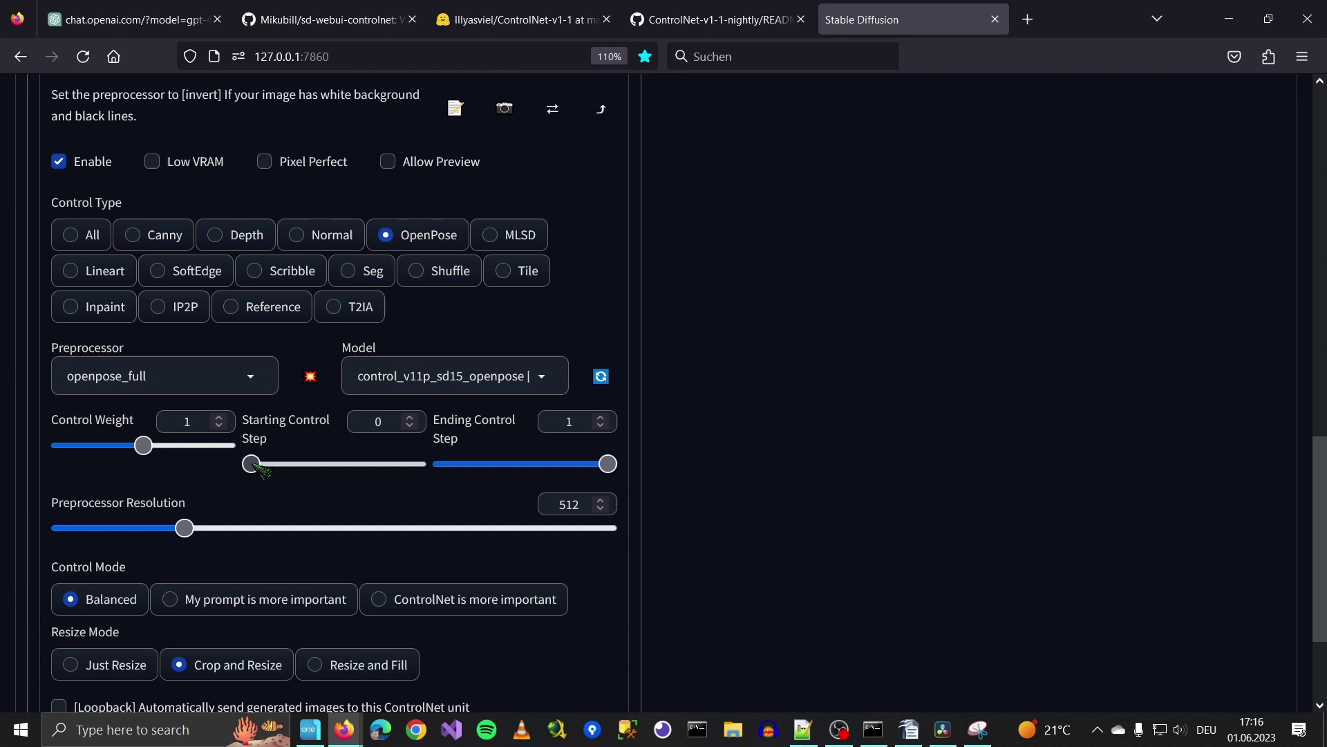
drag(257, 470, 345, 470)
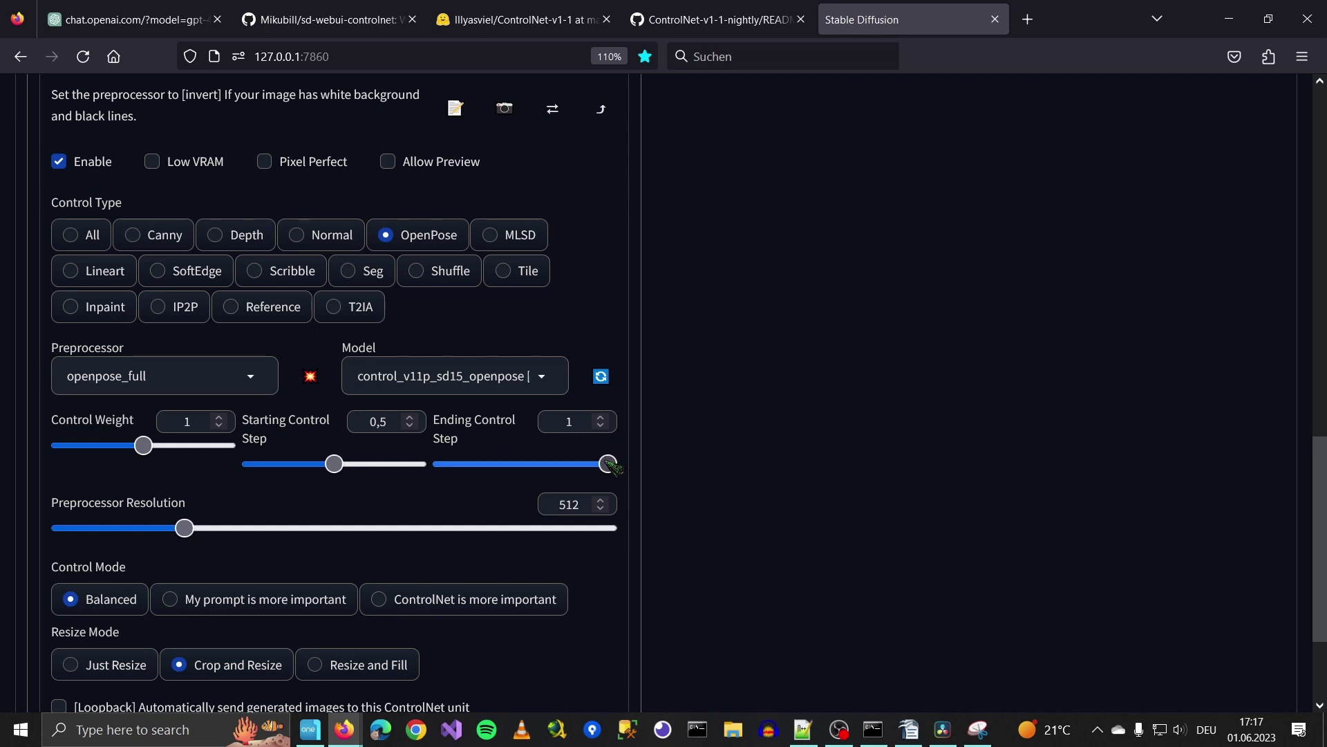
drag(608, 464, 544, 468)
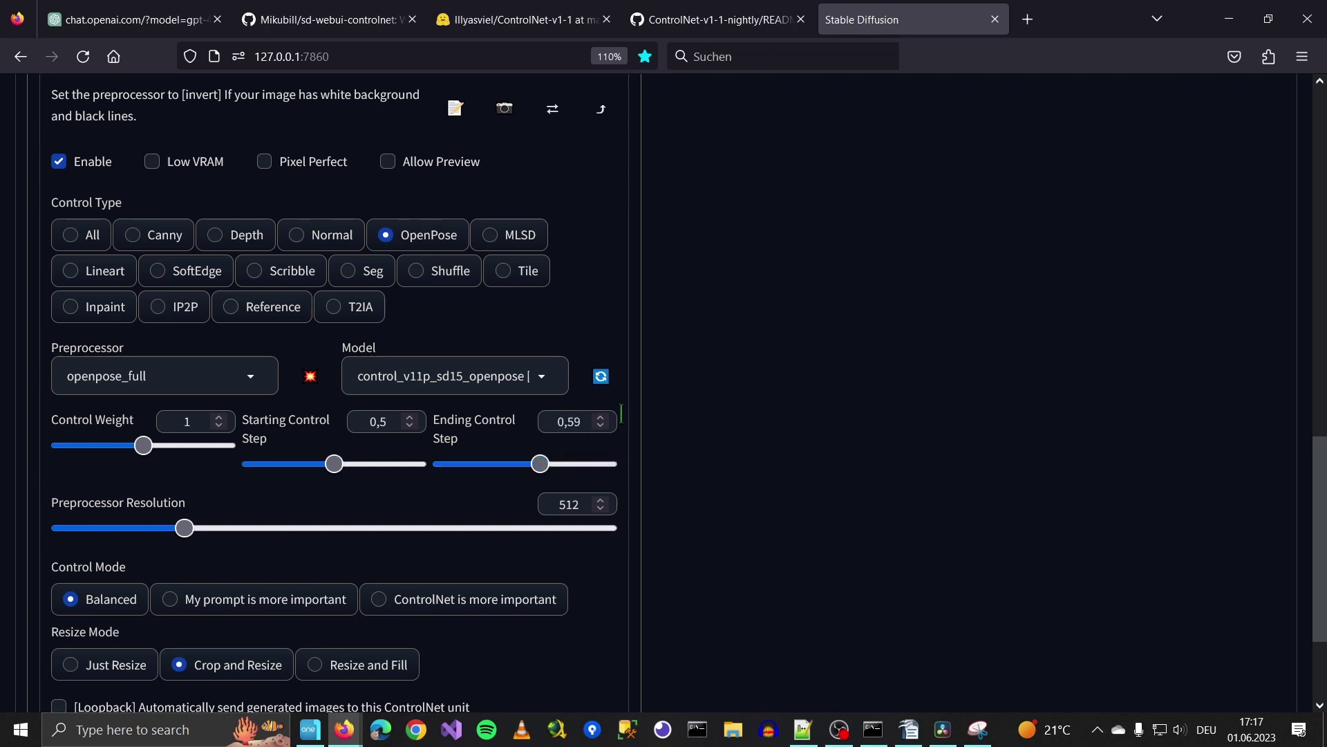
click(599, 417)
scroll(1015, 531, up, 7)
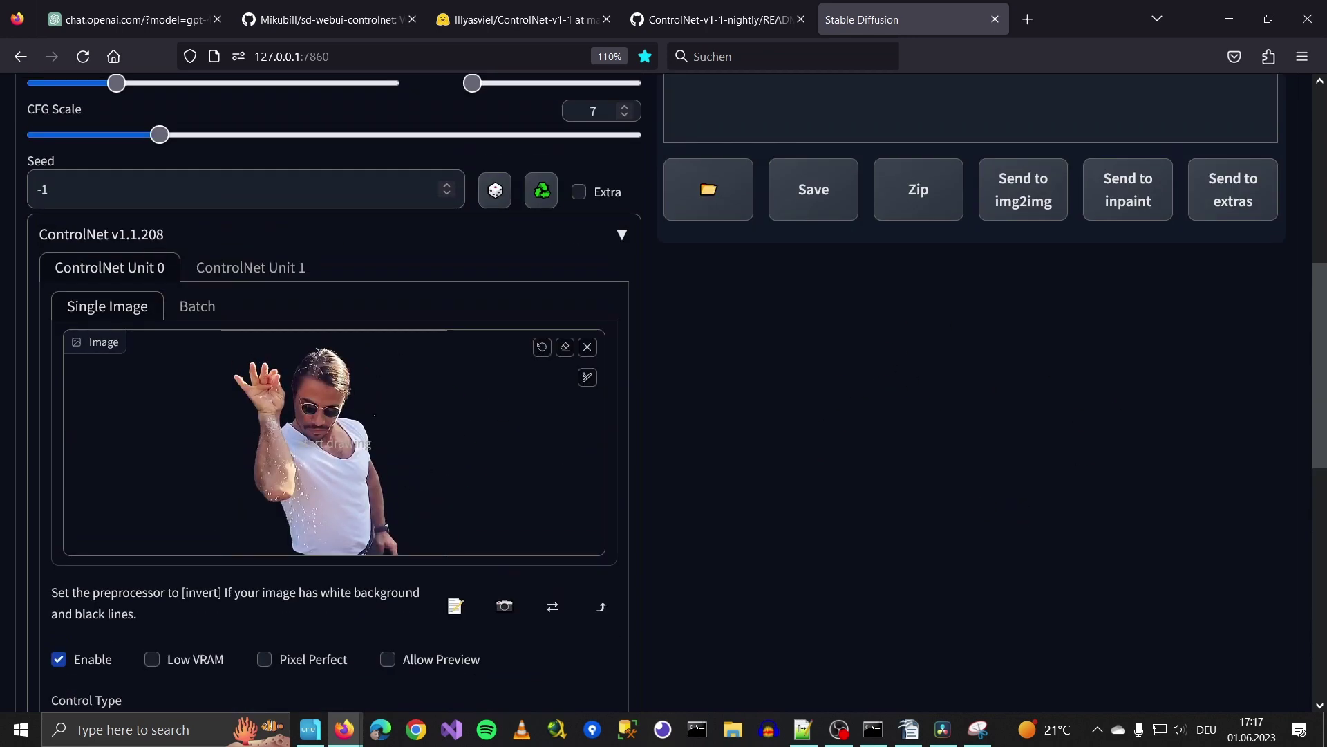
scroll(905, 477, down, 6)
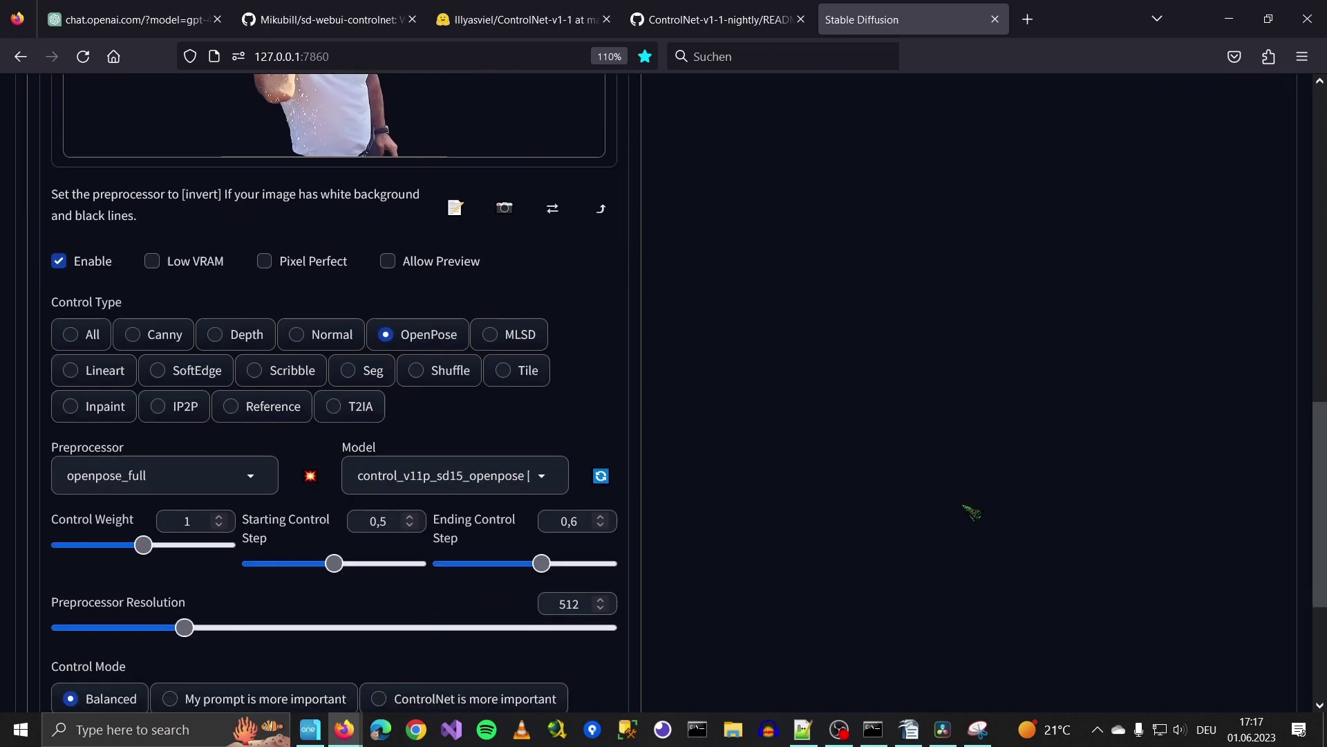
drag(543, 564, 815, 548)
drag(354, 567, 249, 565)
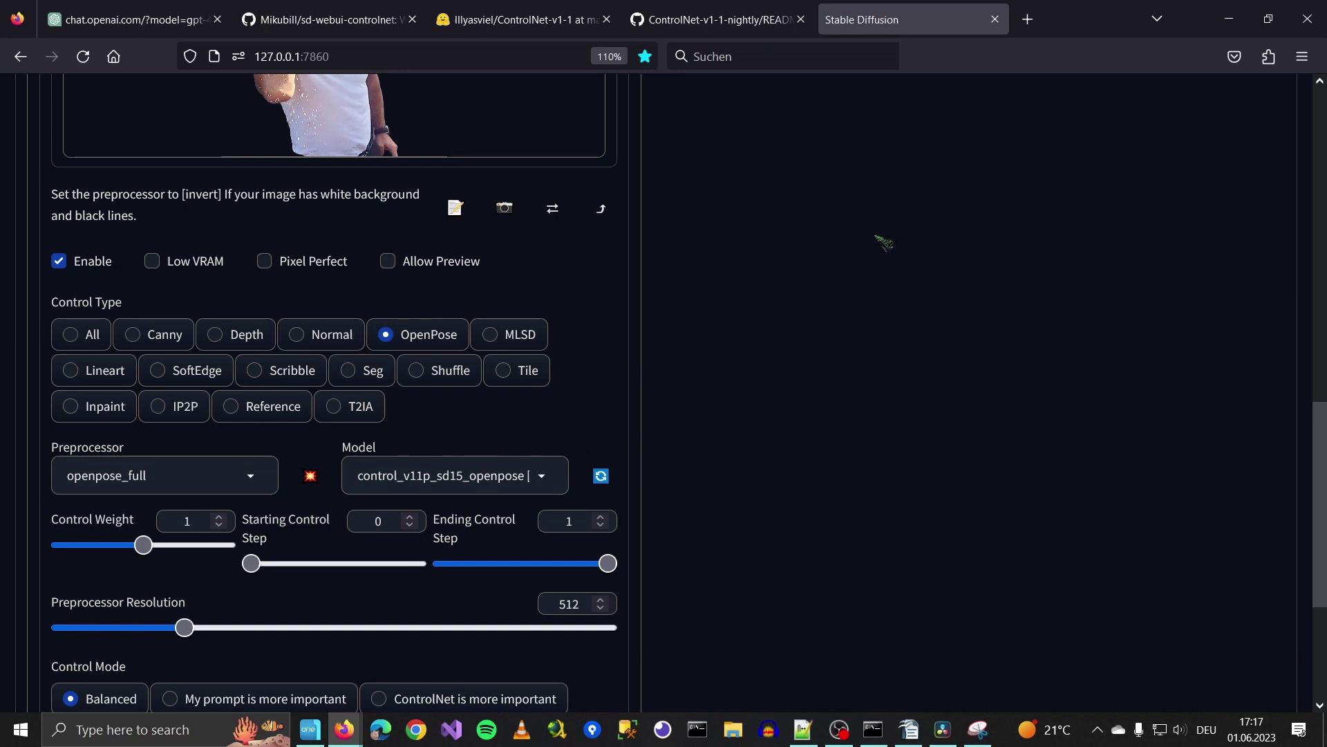
scroll(899, 263, down, 2)
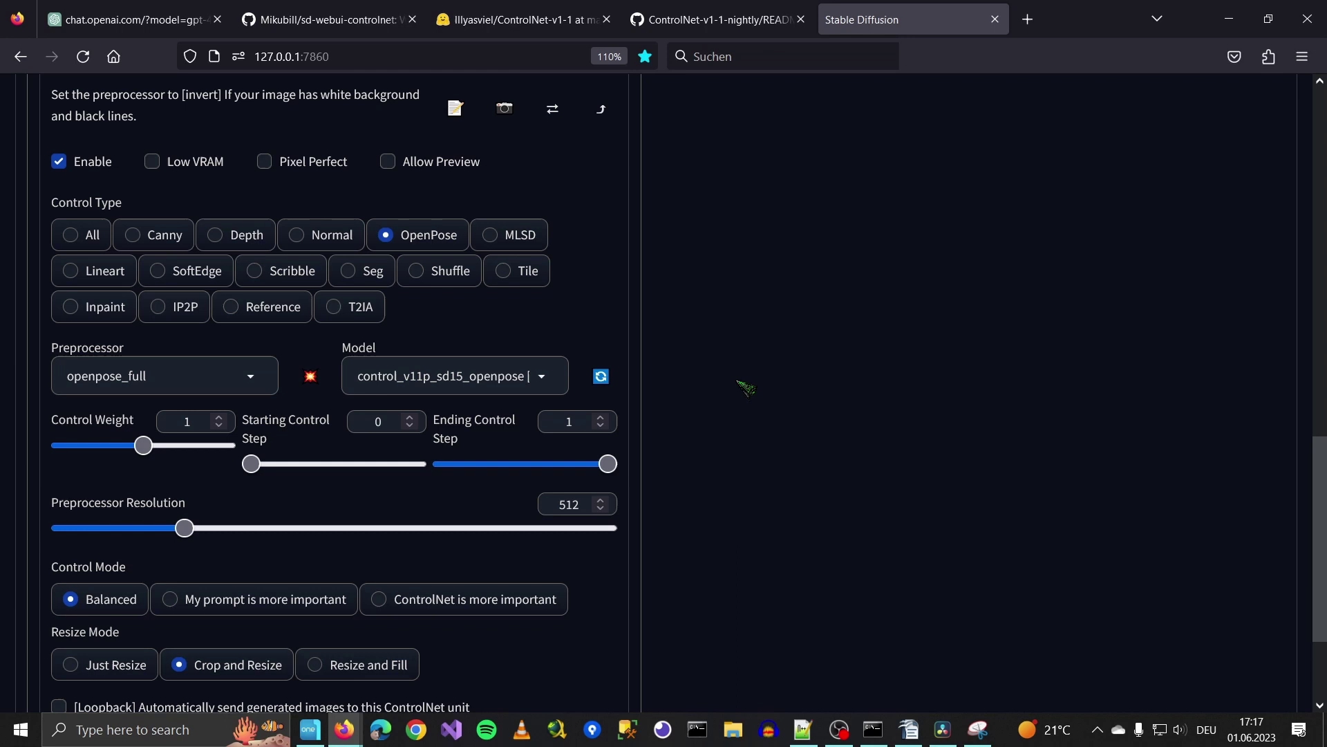
Step: Enable Pixel Perfect on the OpenPose ControlNet unit and review the unit's settings
scroll(745, 388, up, 2)
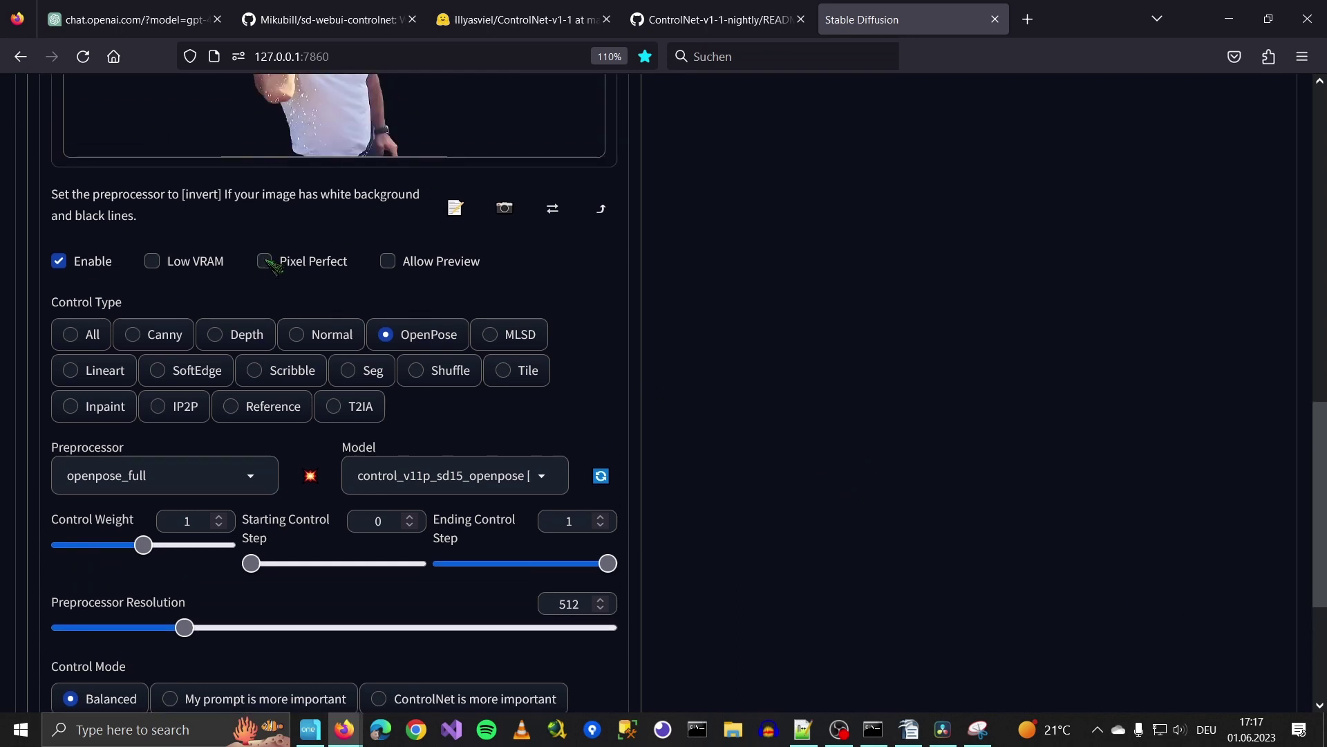
click(265, 261)
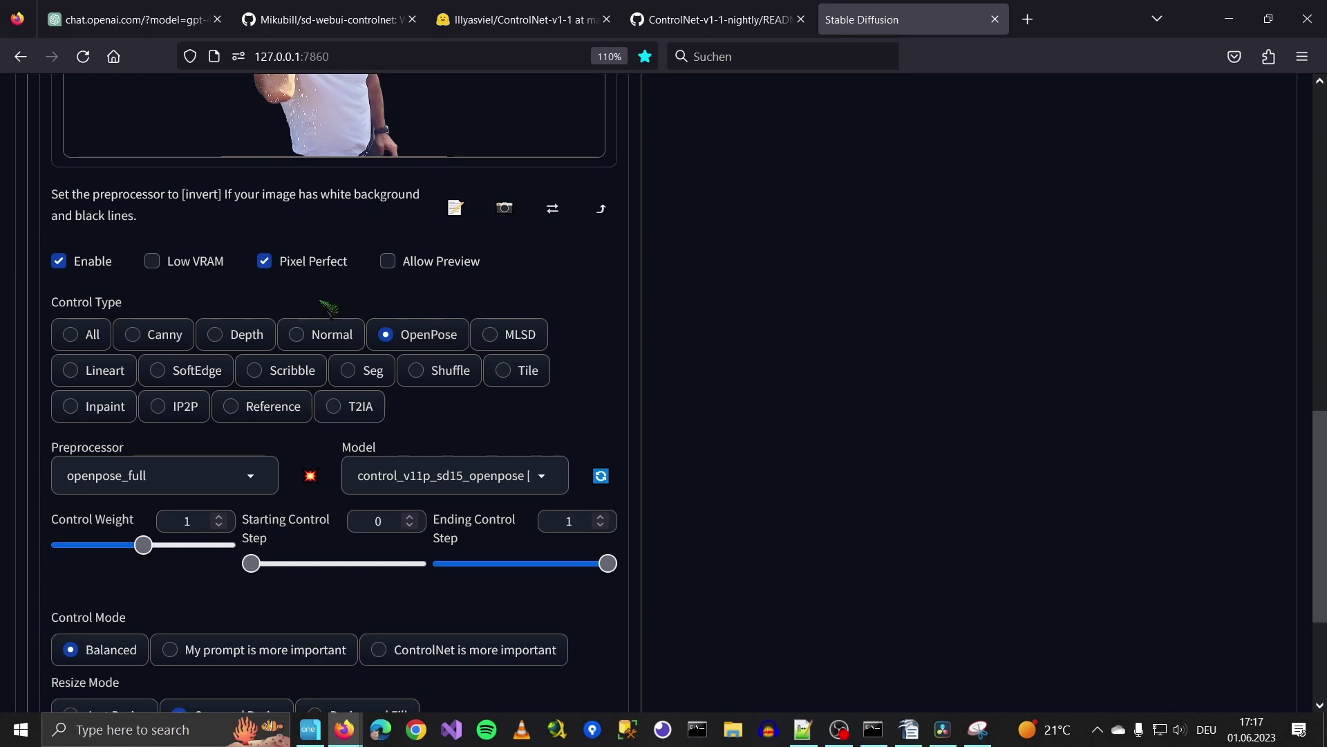
scroll(974, 193, down, 2)
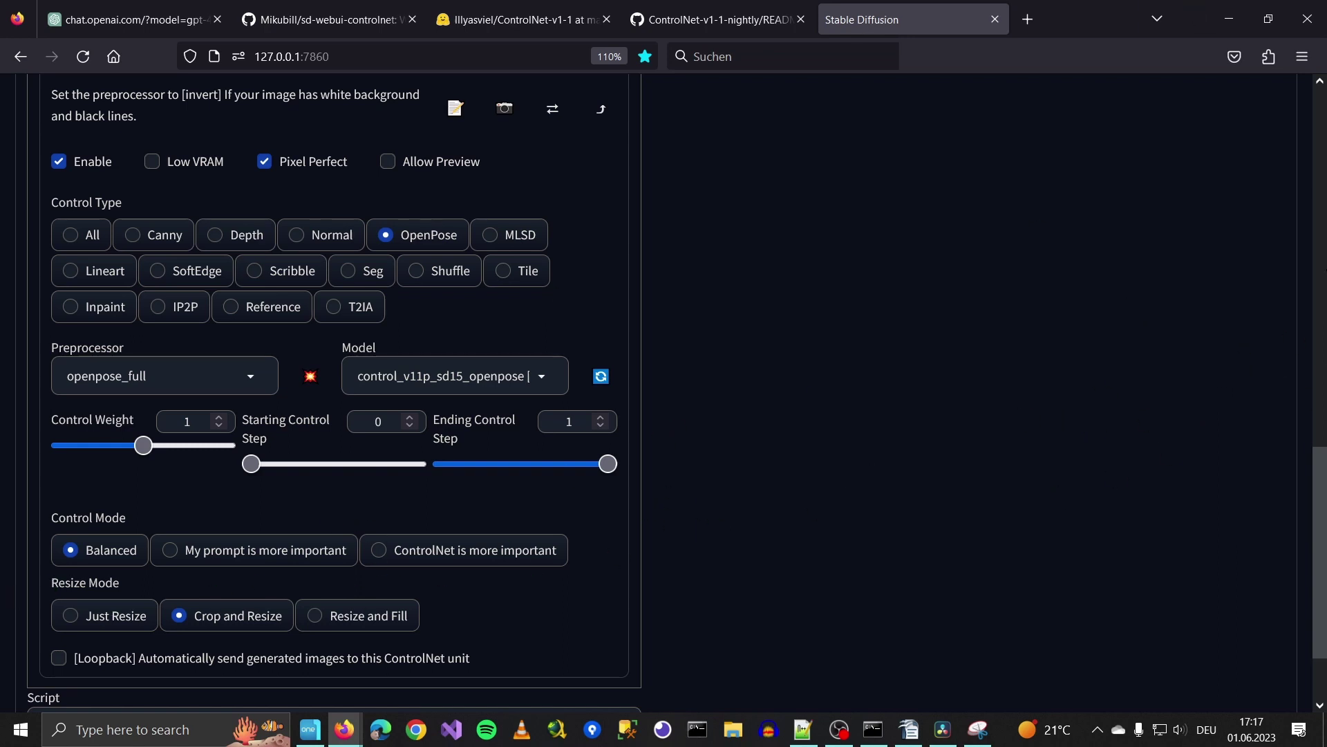
scroll(1261, 229, up, 3)
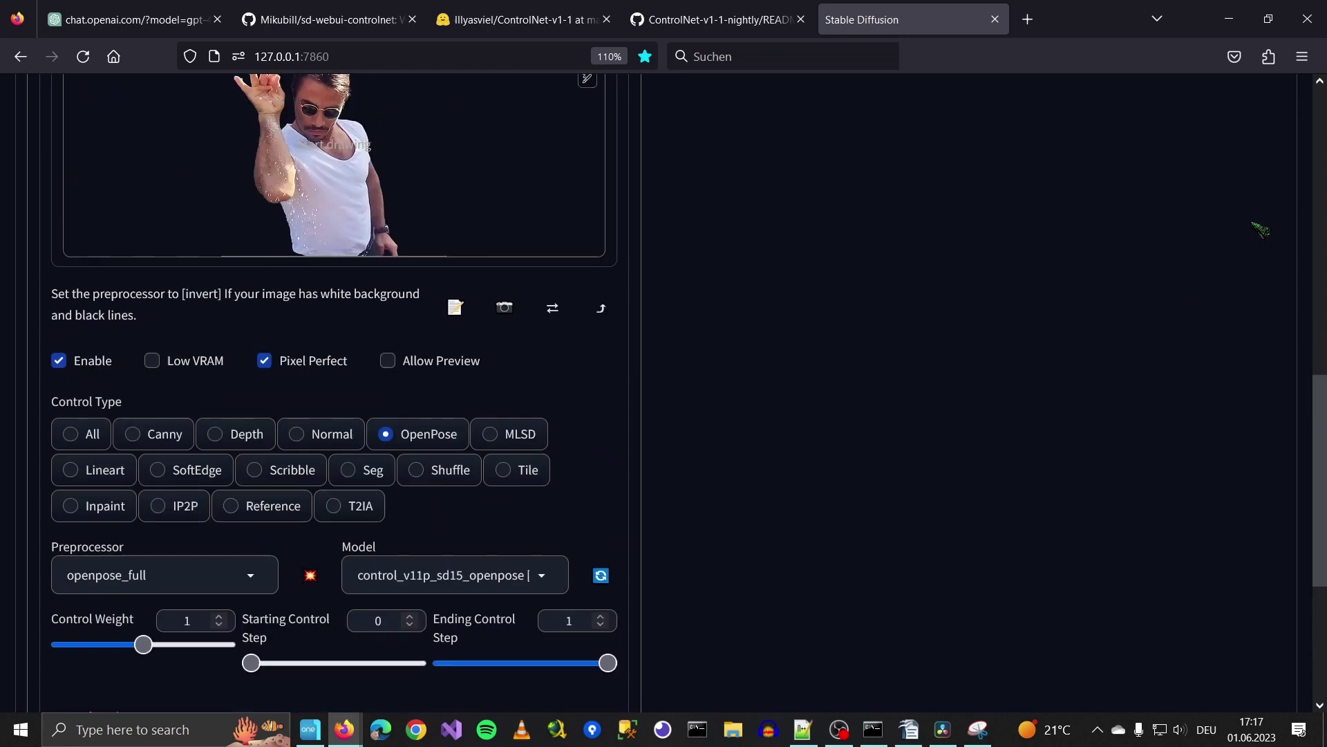
scroll(1184, 281, up, 3)
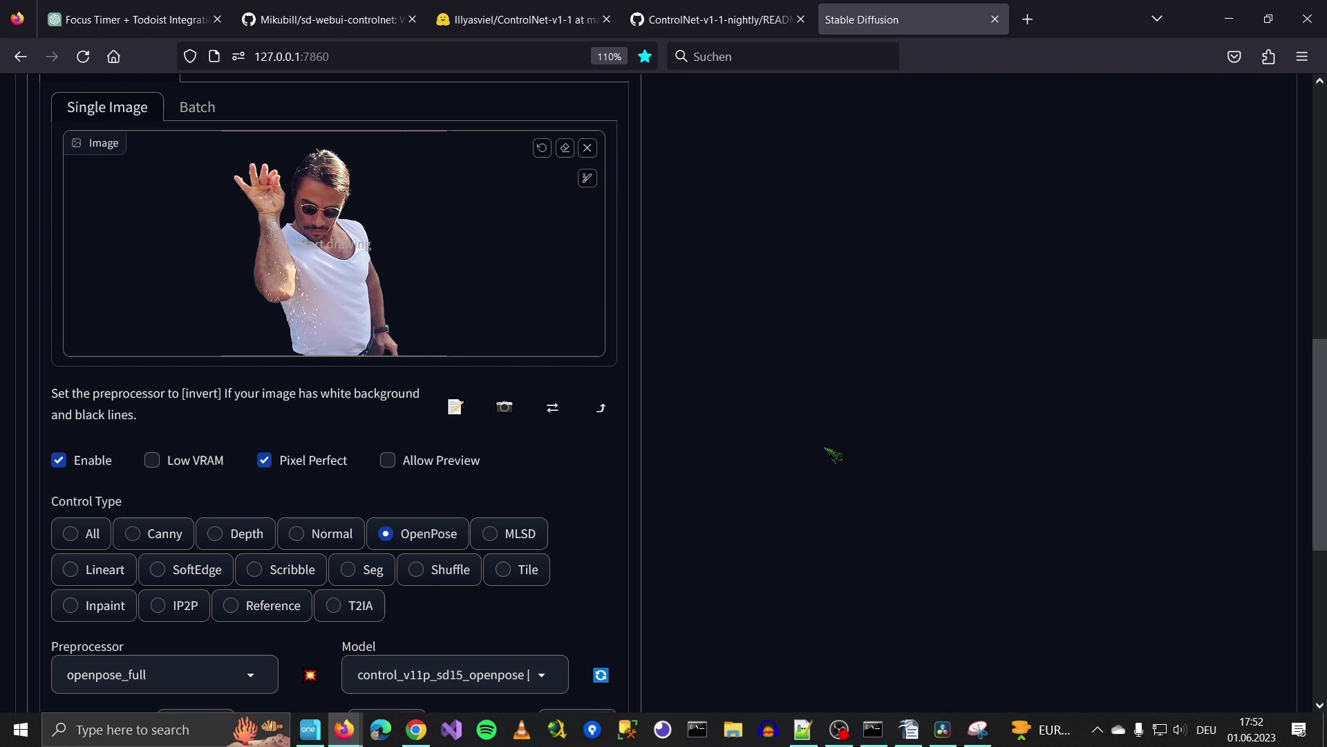
Step: Preview the openpose_full skeleton, with face and hand keypoints, extracted from the pose photo
click(310, 675)
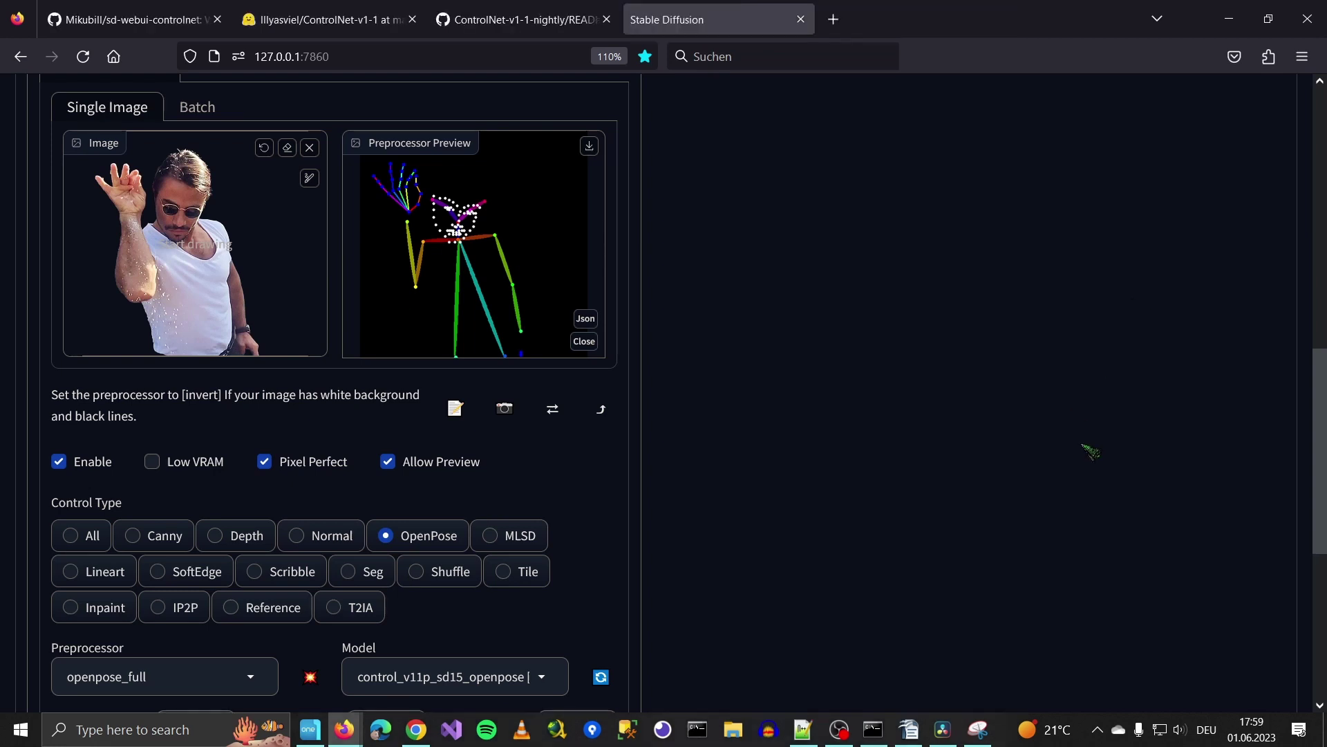
Step: Review the existing positive and negative prompts by highlighting each in turn
scroll(1130, 518, up, 10)
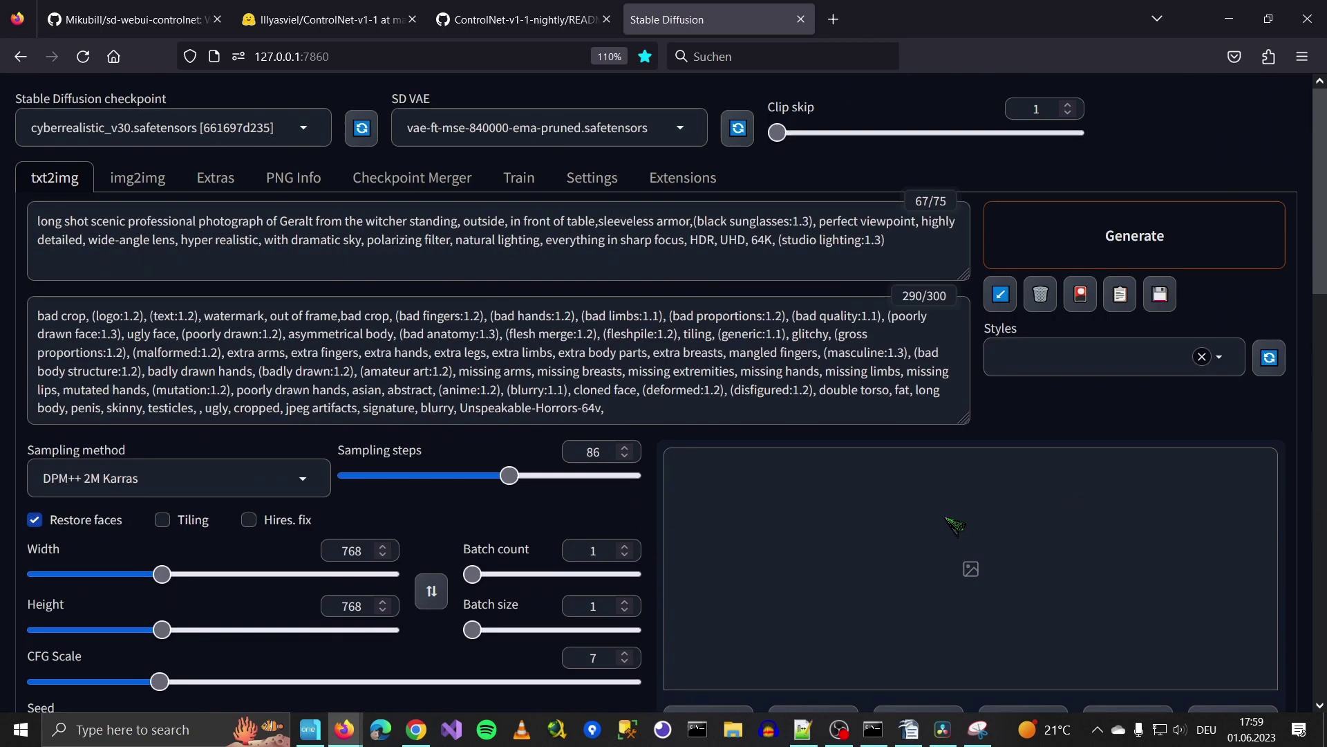
scroll(864, 208, down, 2)
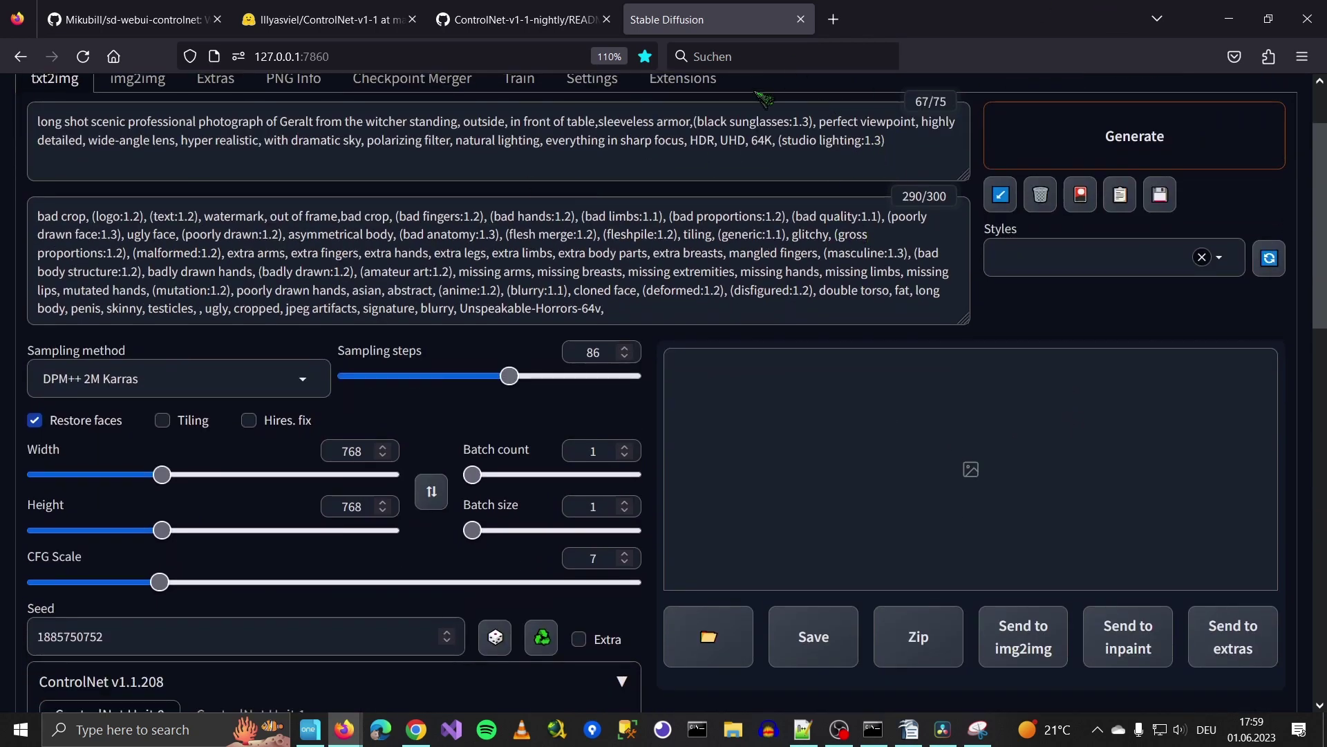
scroll(801, 310, up, 2)
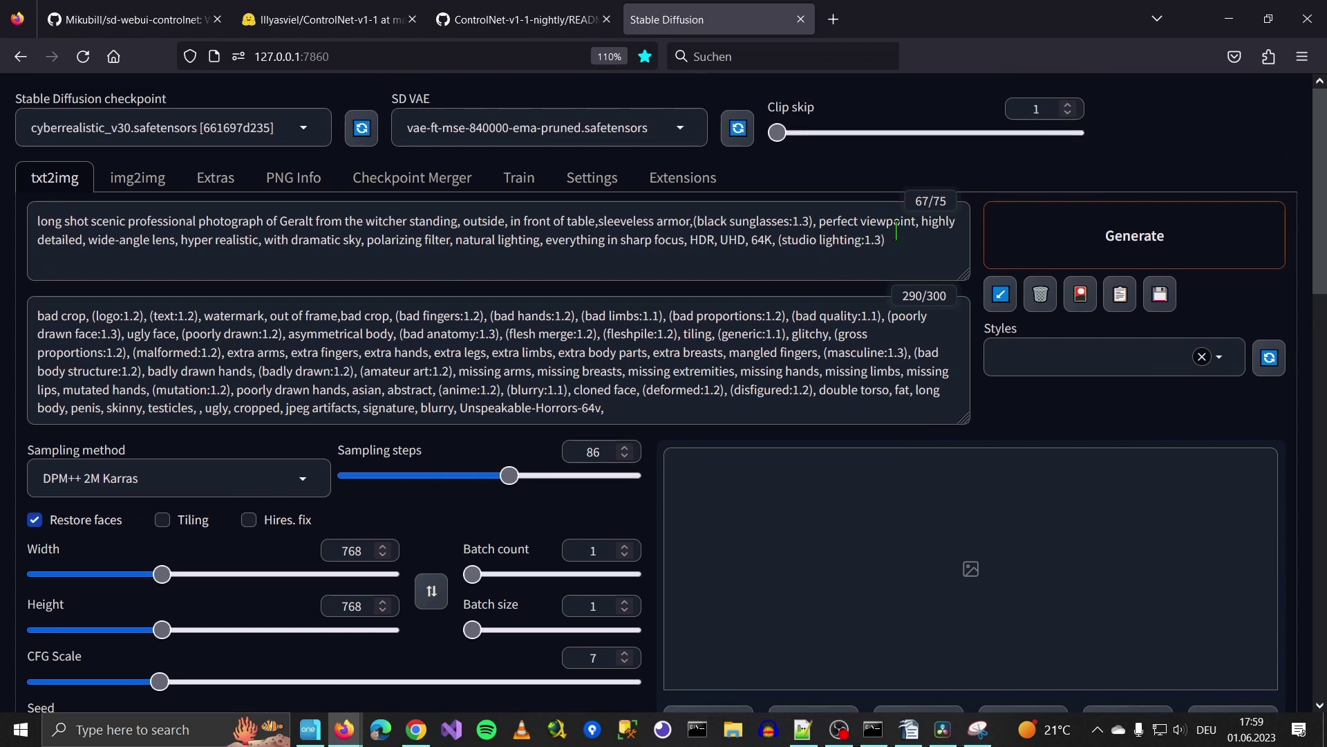
drag(896, 230, 42, 222)
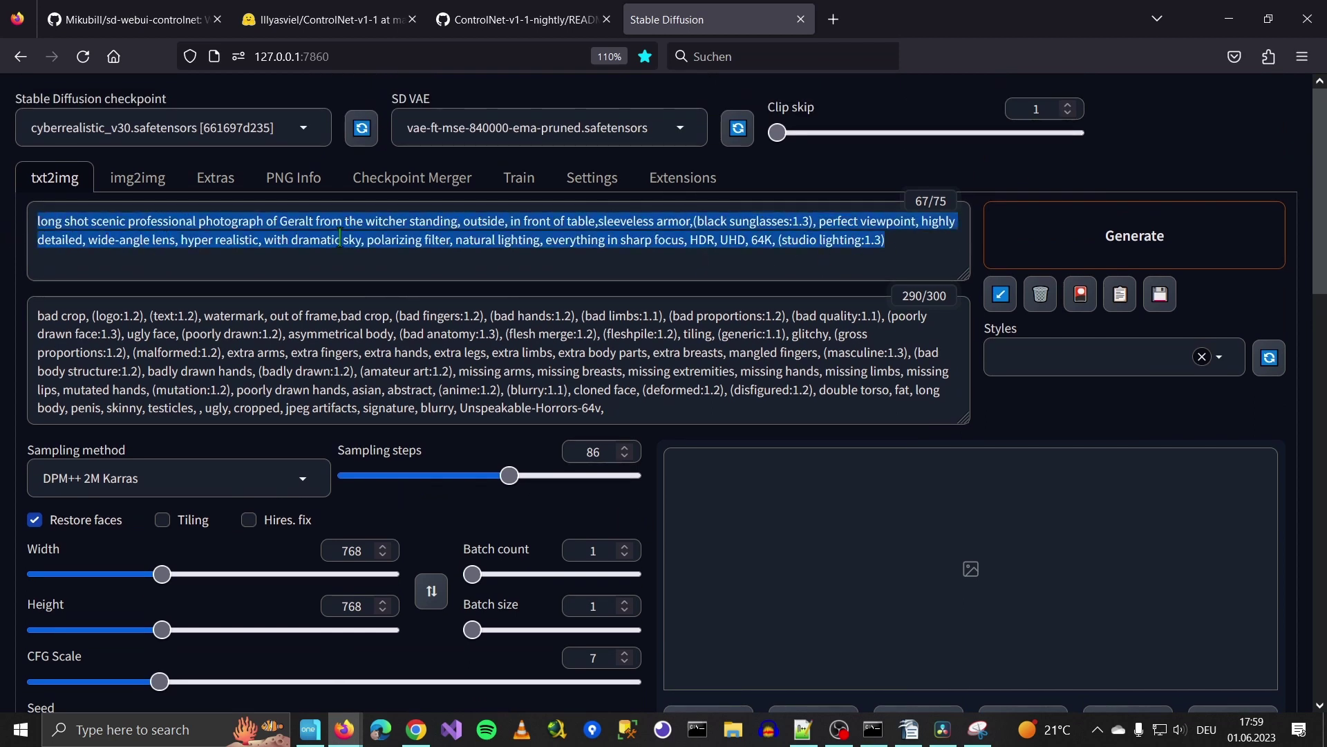
click(653, 391)
drag(666, 407, 38, 317)
click(797, 392)
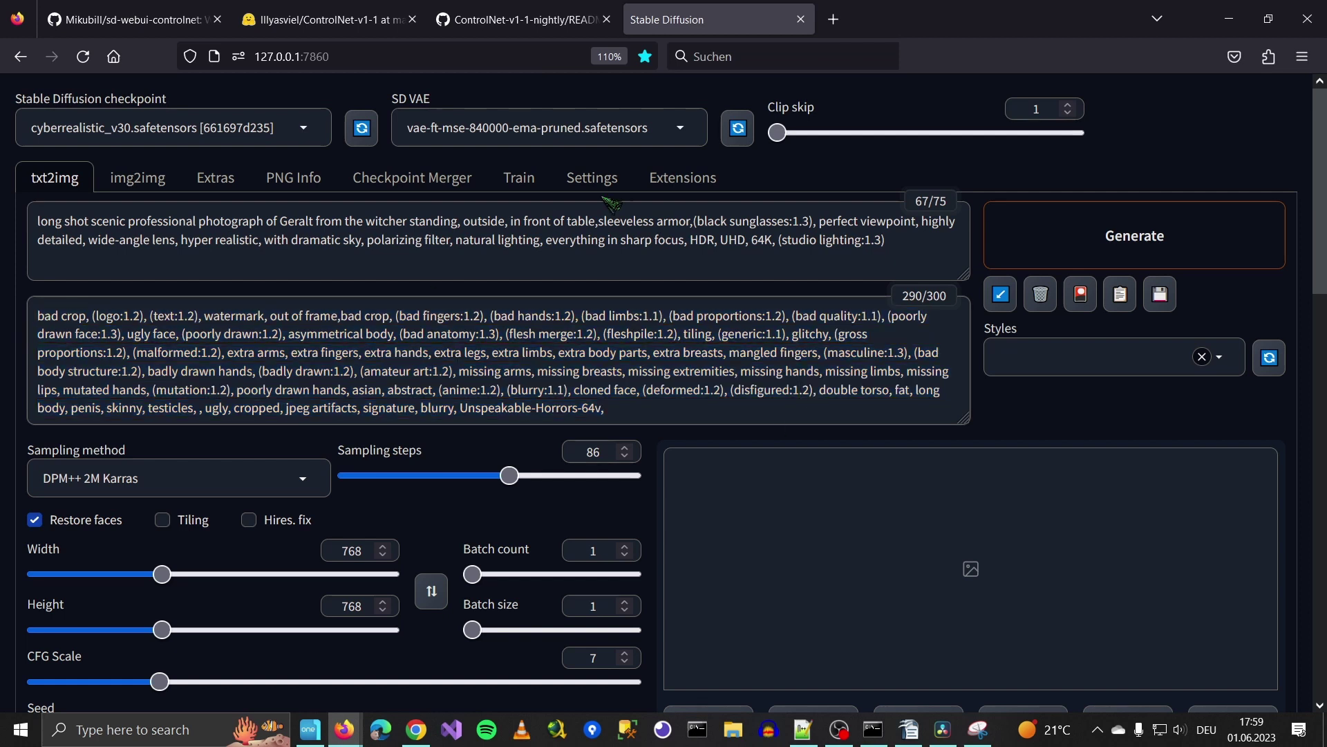
Step: Set the batch size to 8 and generate the batch of Geralt images
scroll(719, 588, down, 2)
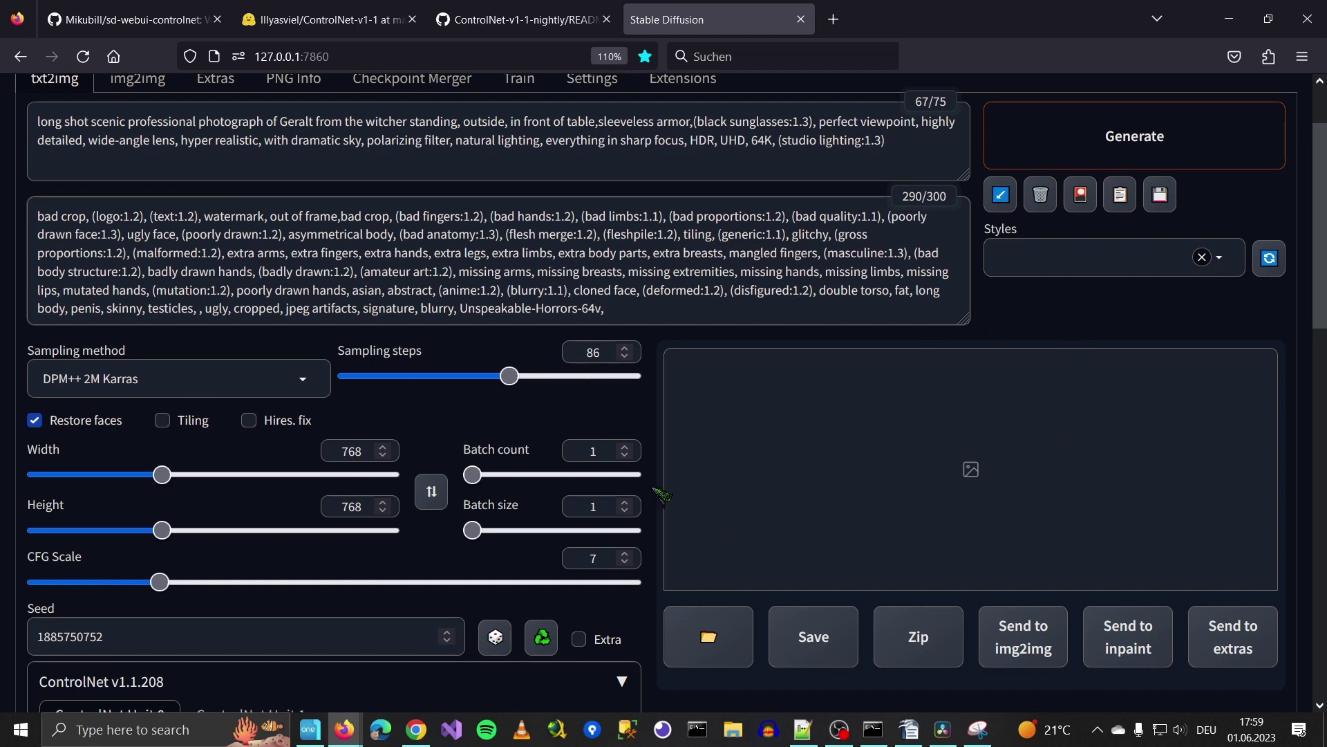
scroll(1098, 369, up, 2)
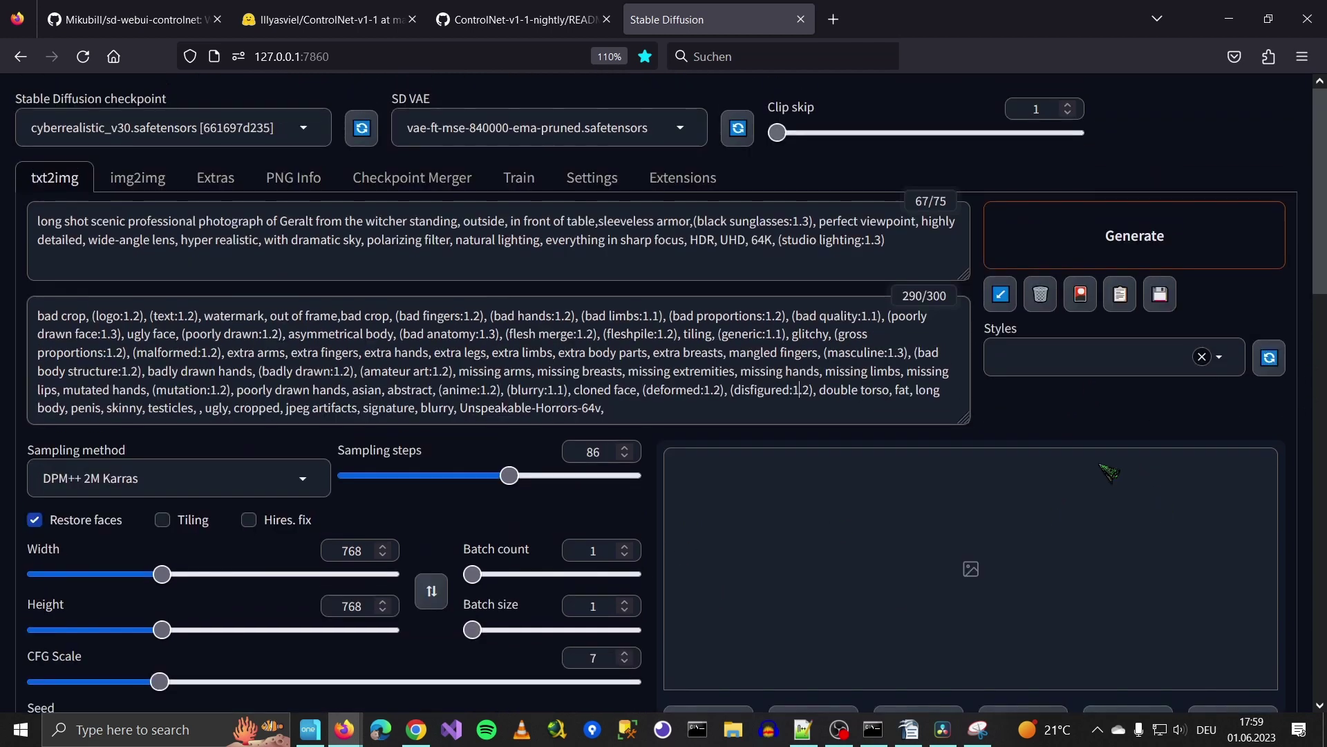
drag(472, 629, 647, 631)
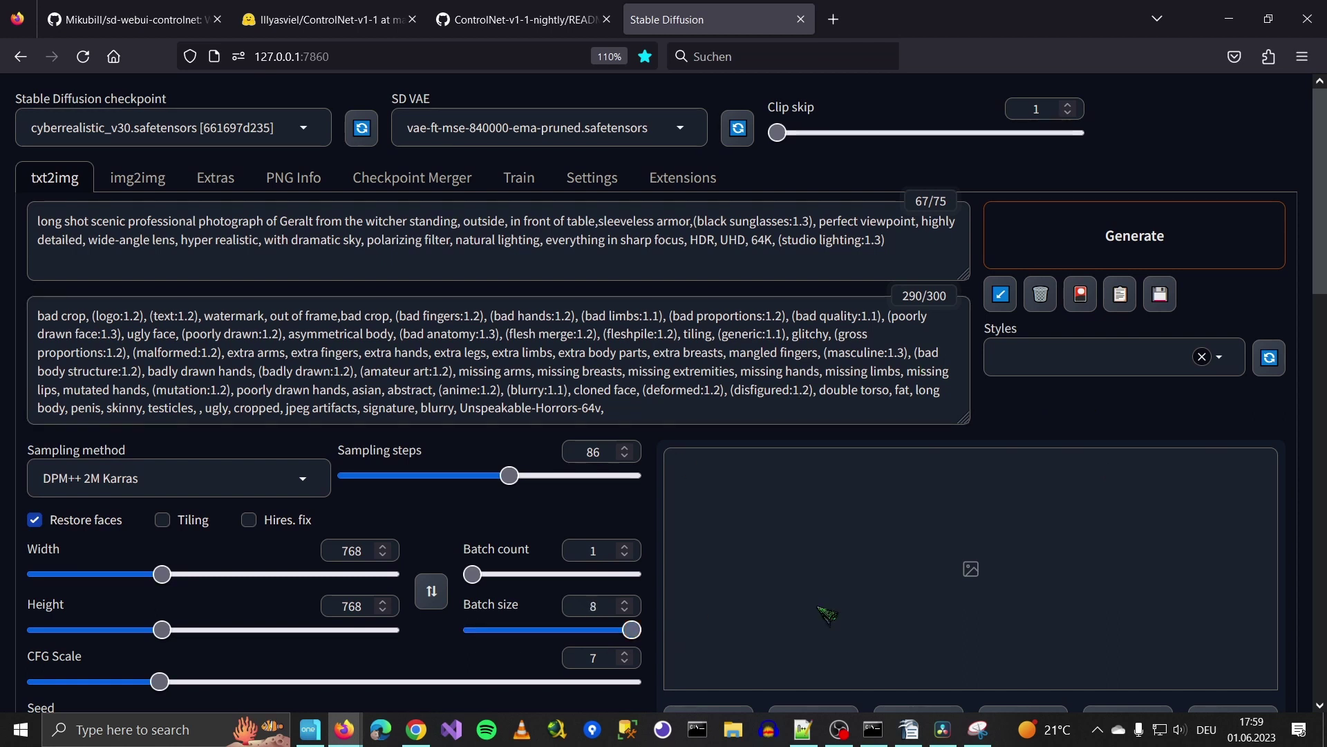
click(1068, 232)
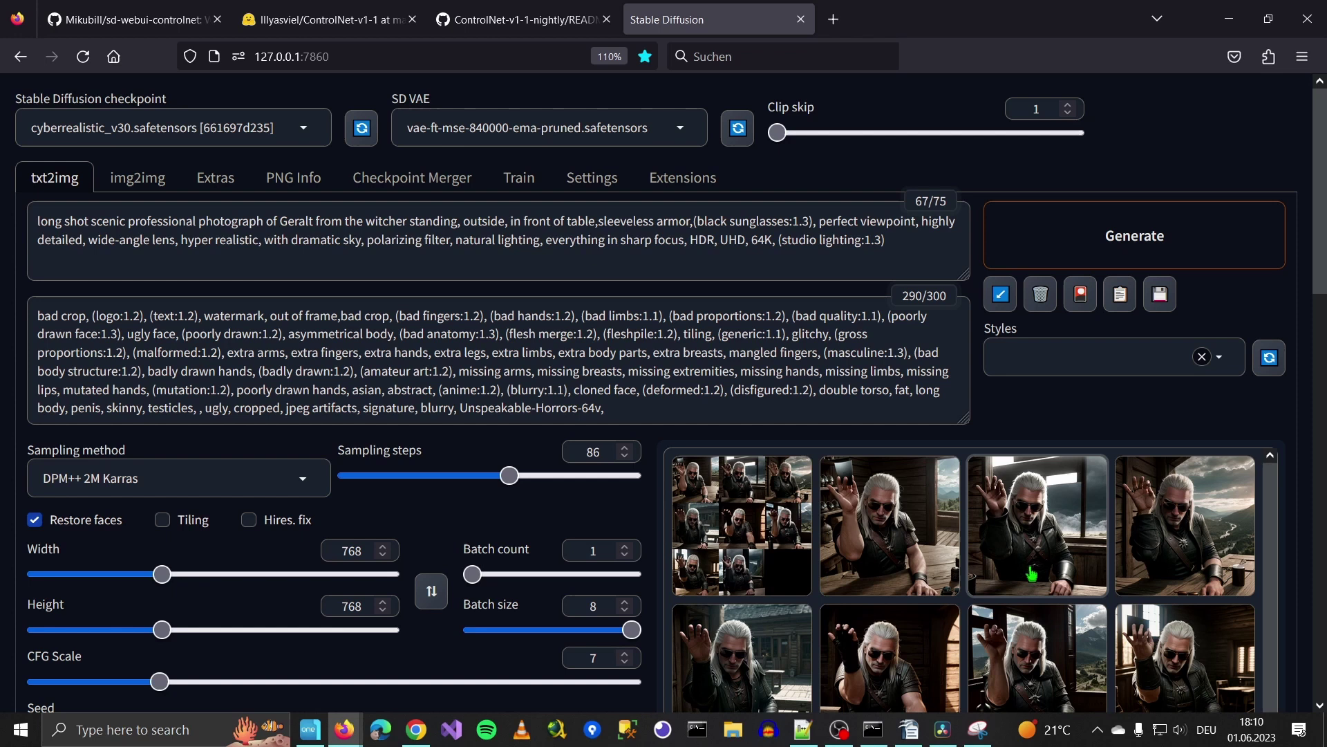
Step: Enlarge the second generated Geralt image in the full-screen viewer
click(908, 551)
scroll(908, 551, down, 2)
click(989, 446)
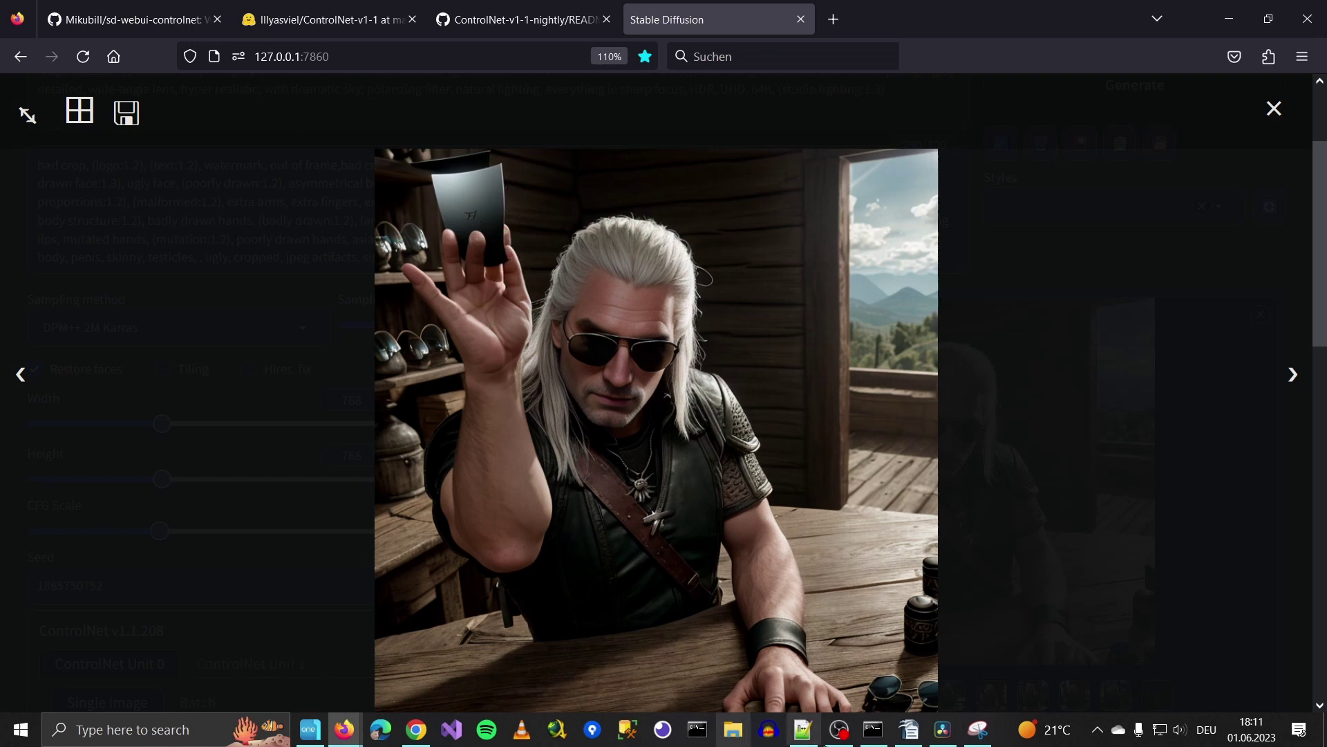
Step: Step forward through four more generated Geralt images in the full-screen viewer
click(1295, 373)
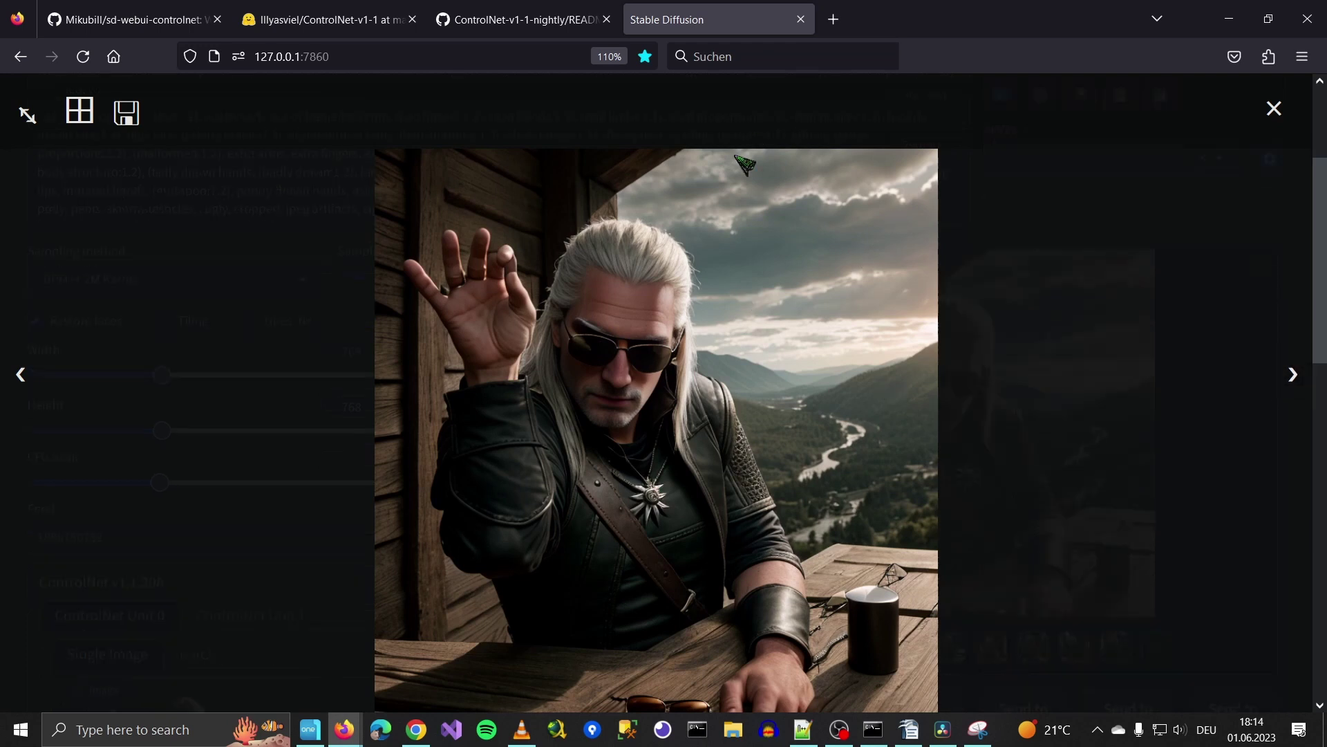
click(1292, 371)
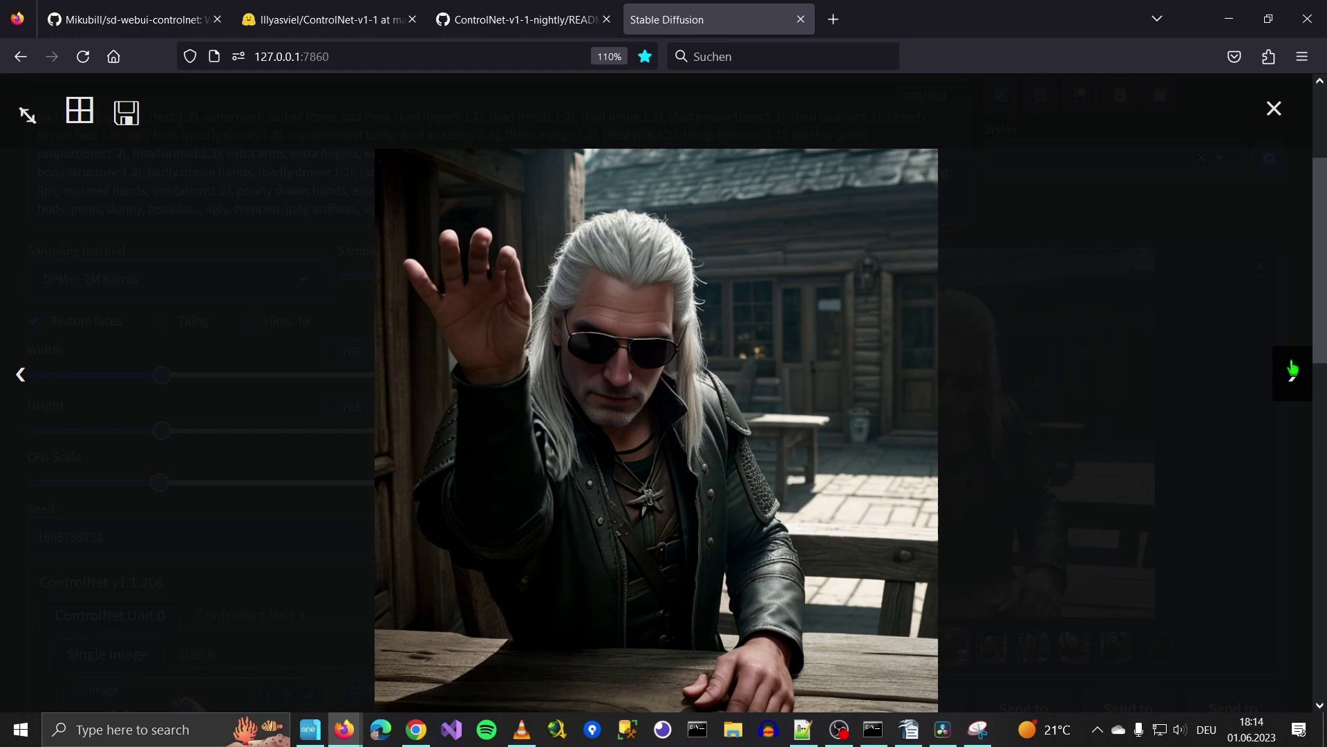
click(1291, 371)
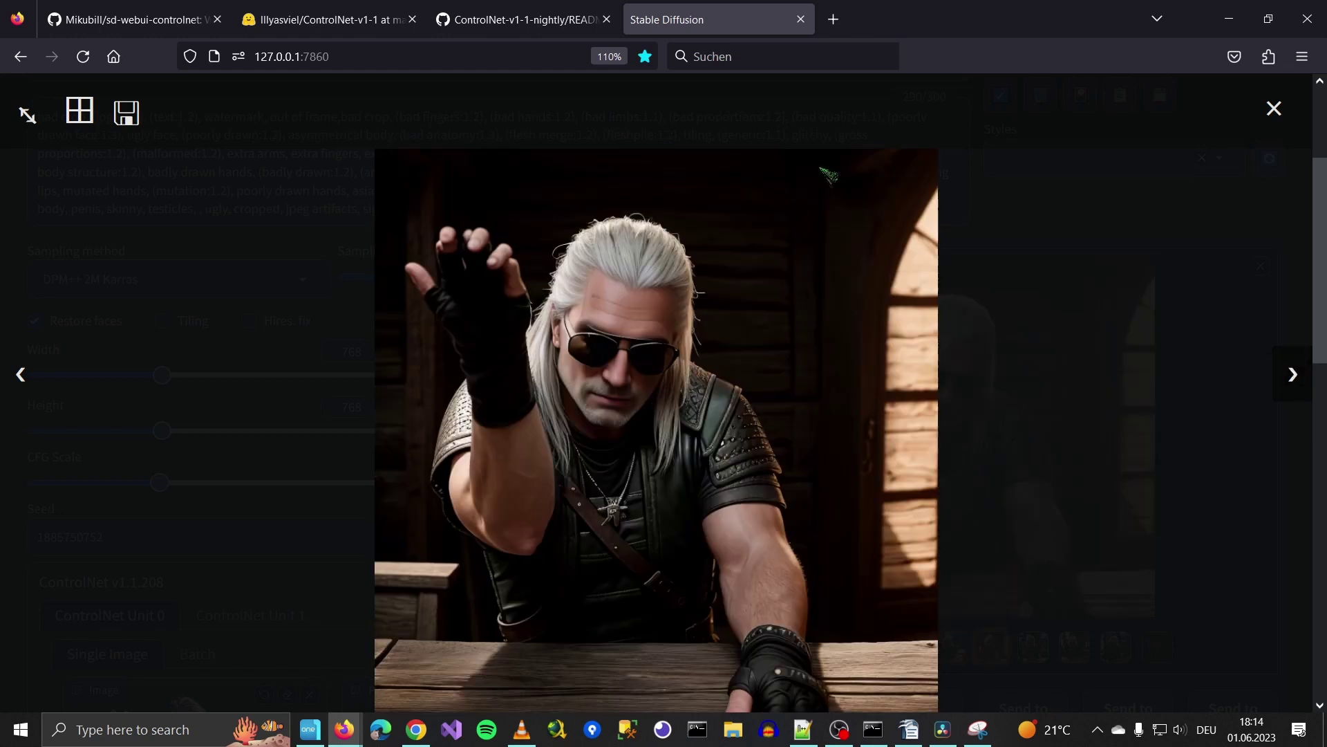
click(1309, 365)
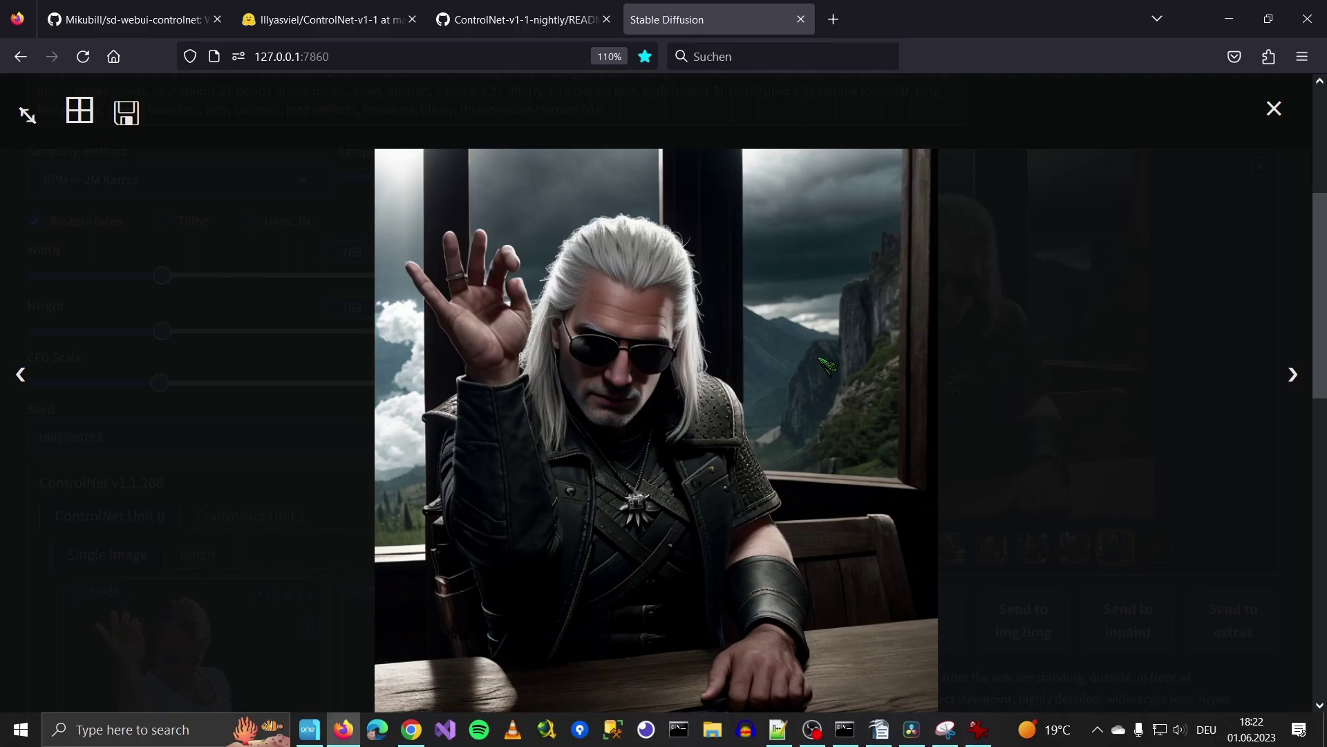
Step: Advance to the pose skeleton map, then close the viewer and scroll down the page
click(1295, 375)
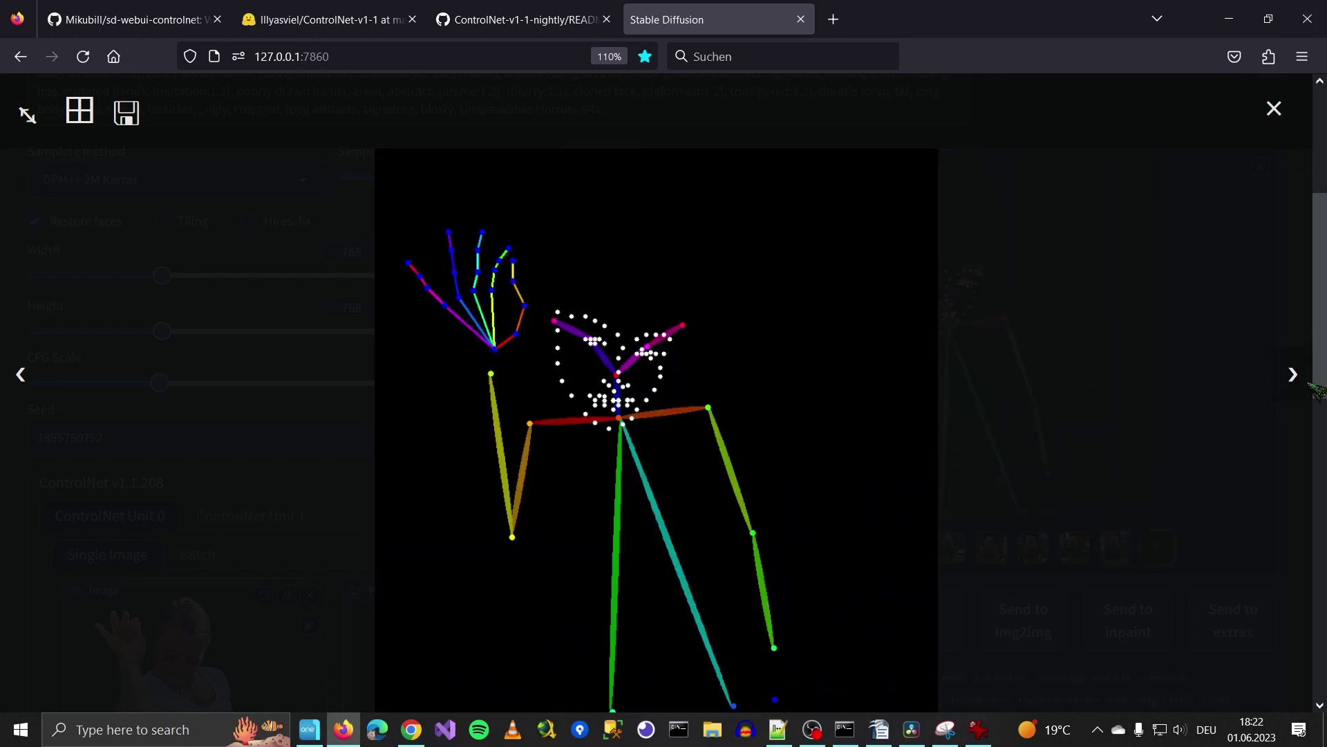
click(1275, 109)
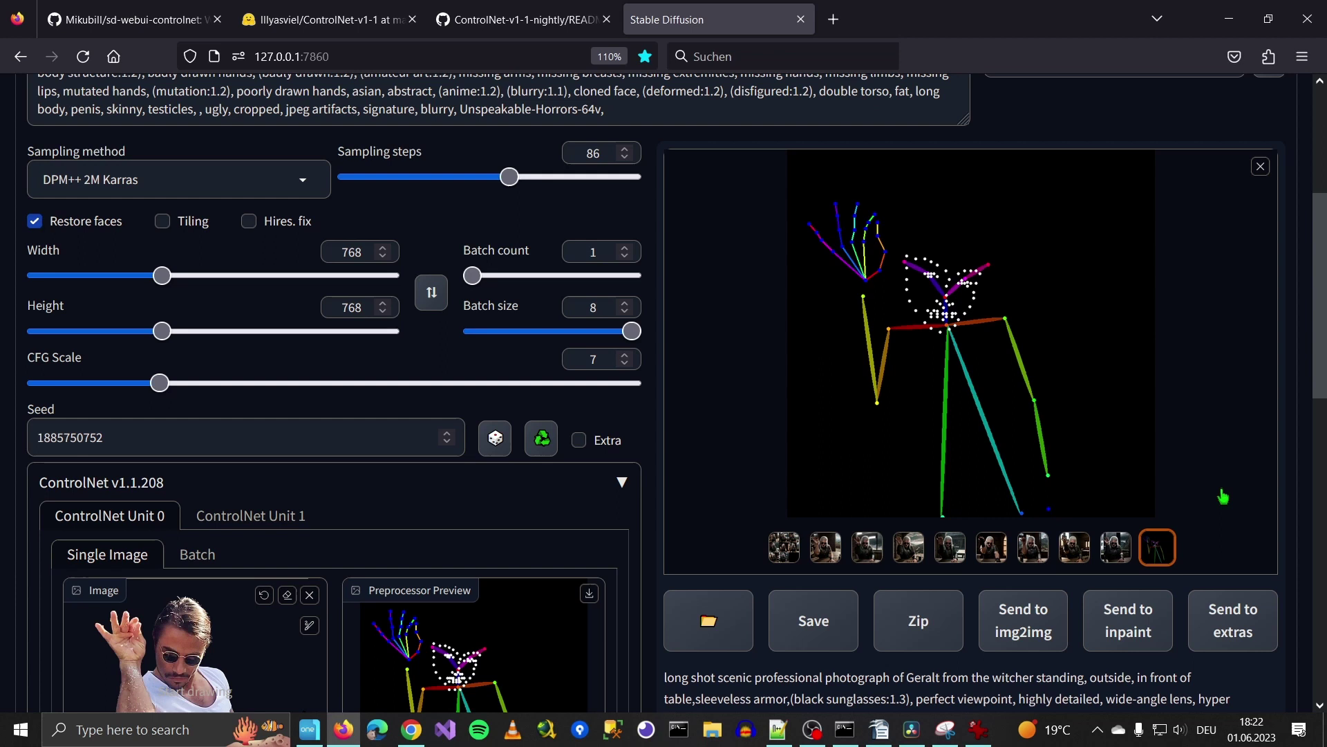
scroll(1227, 332, down, 3)
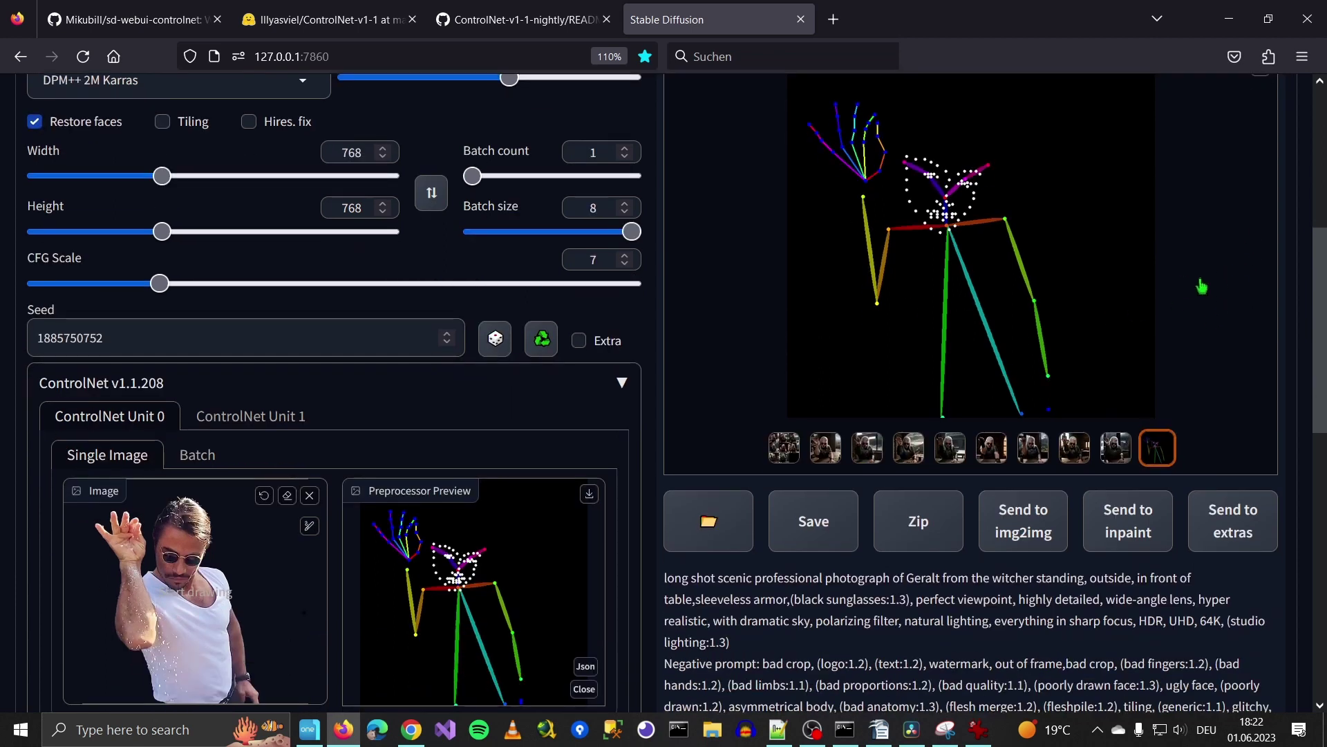
scroll(1244, 320, down, 3)
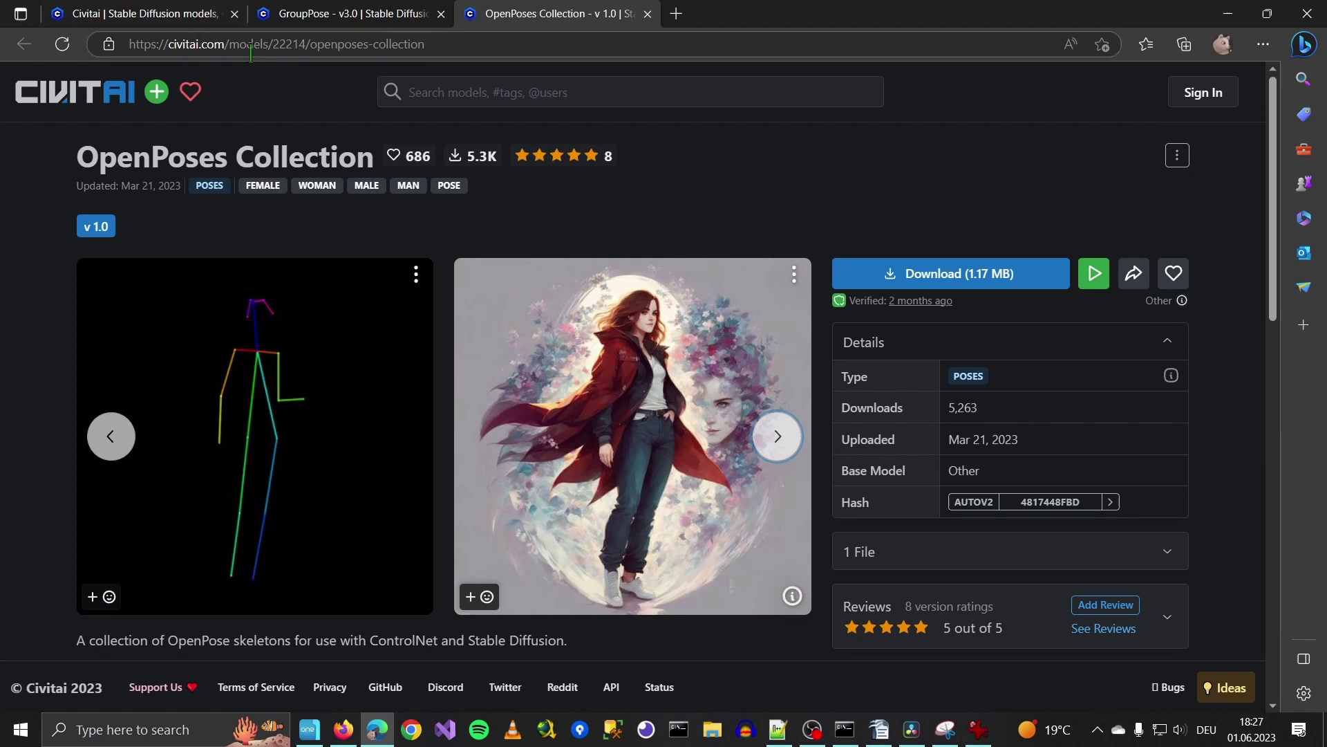
Step: Browse the Civitai OpenPoses Collection page and advance its sample image carousel
click(516, 95)
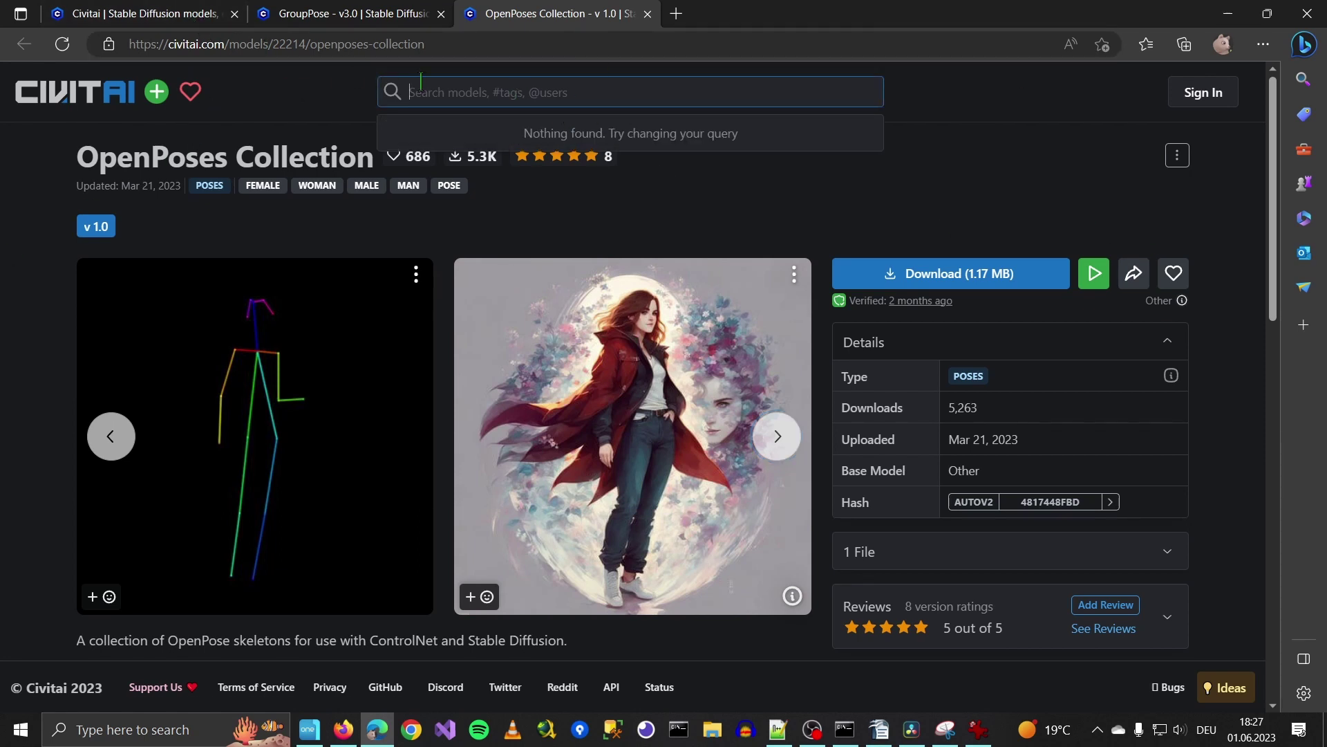
click(1145, 164)
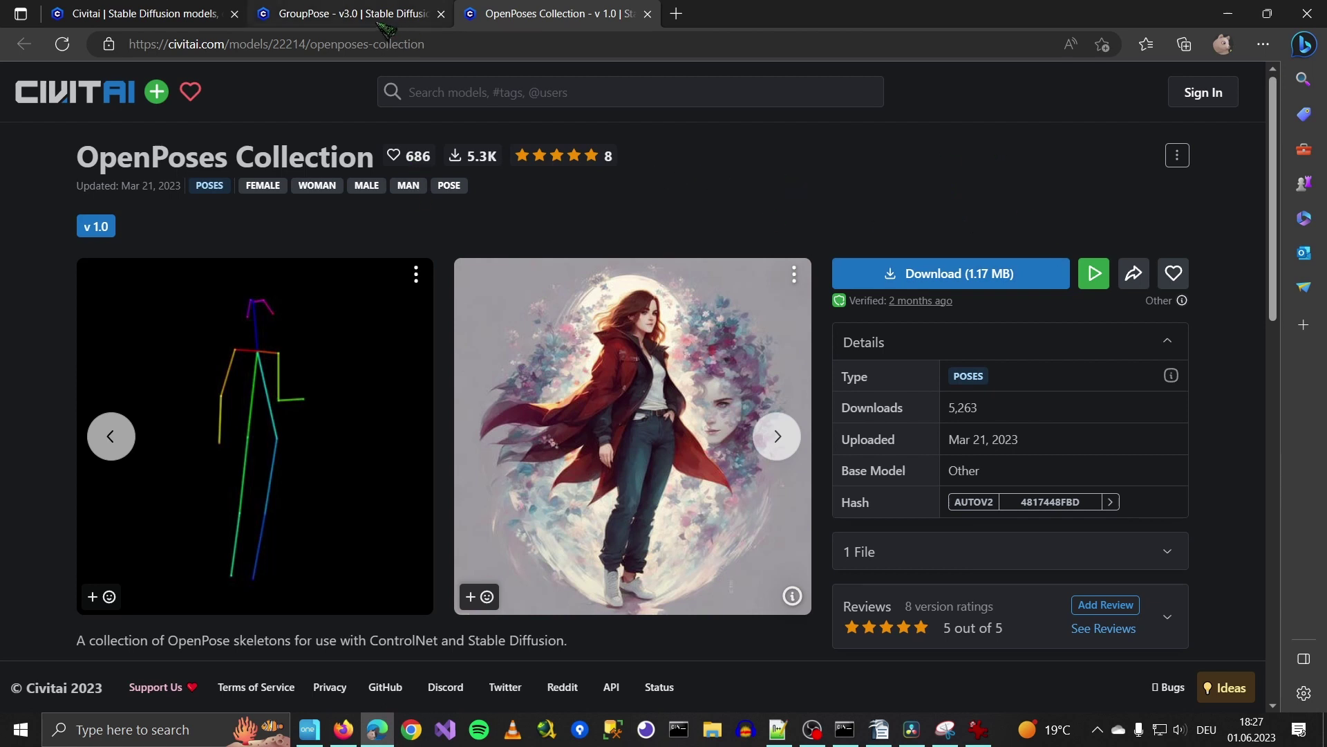
scroll(792, 304, down, 1)
click(785, 342)
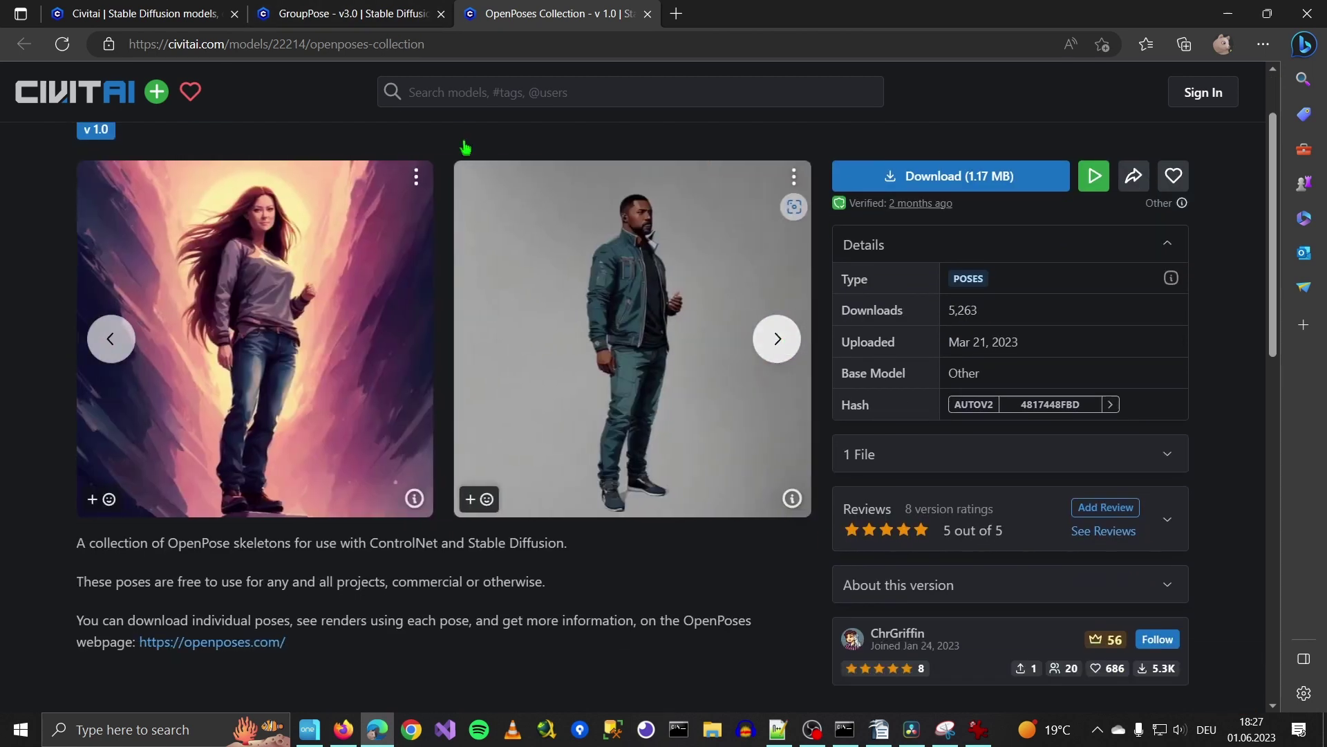
Step: Switch to the GroupPose page and advance two preview images
click(346, 10)
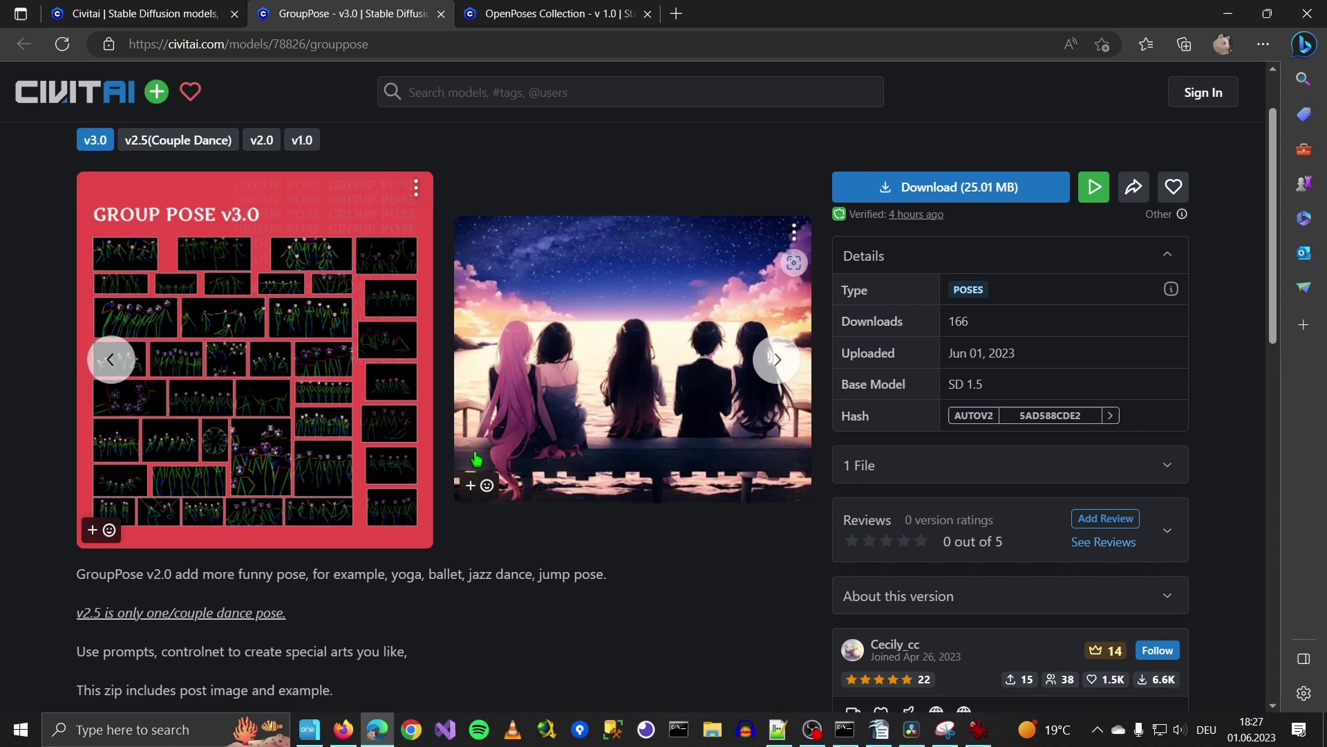
click(778, 359)
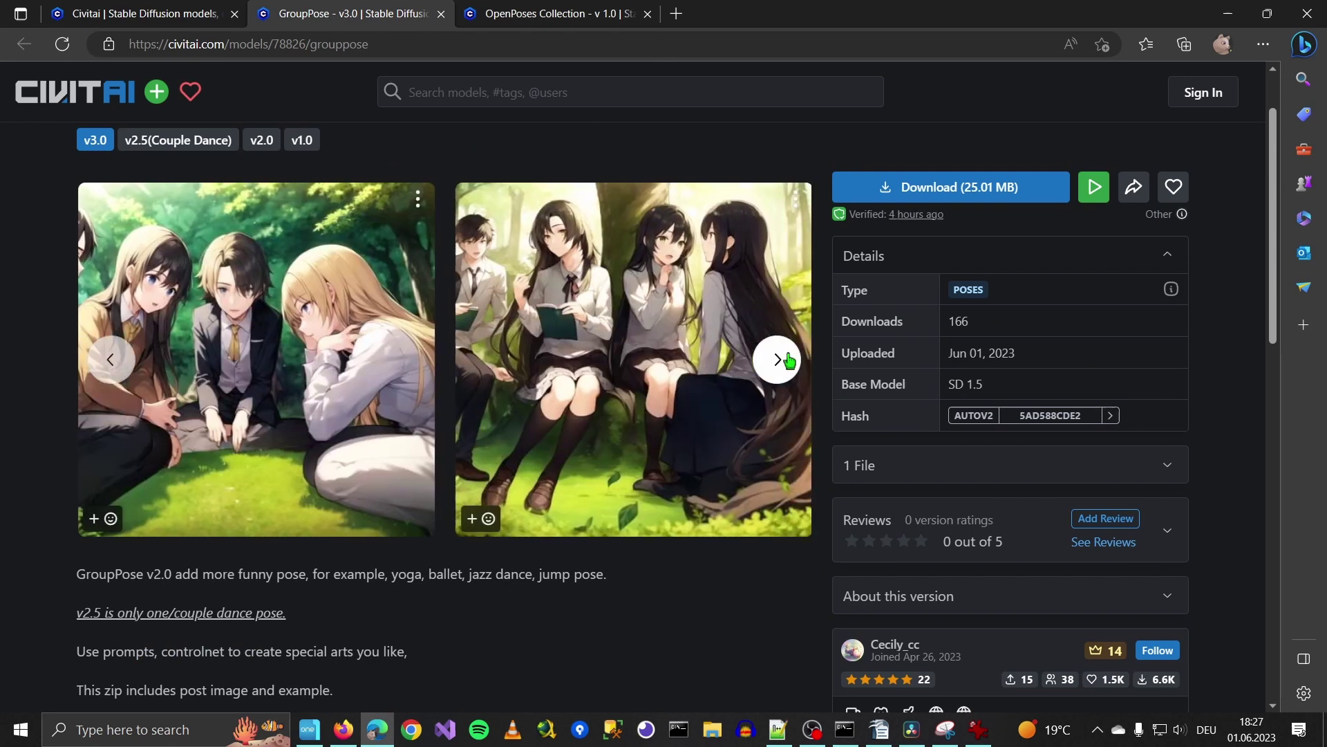
click(778, 360)
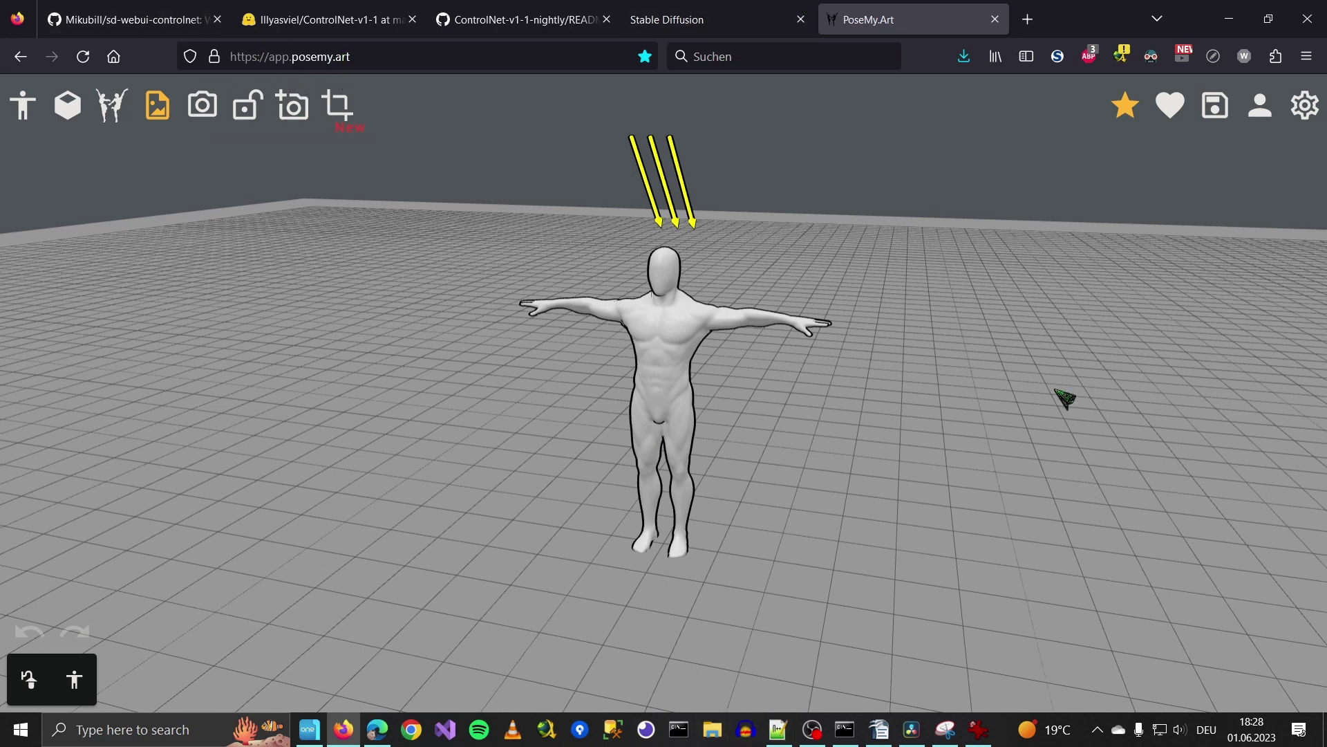
Step: Select the mannequin's upper-arm joint and rotate the arm down out of the T-pose
scroll(1058, 373, up, 2)
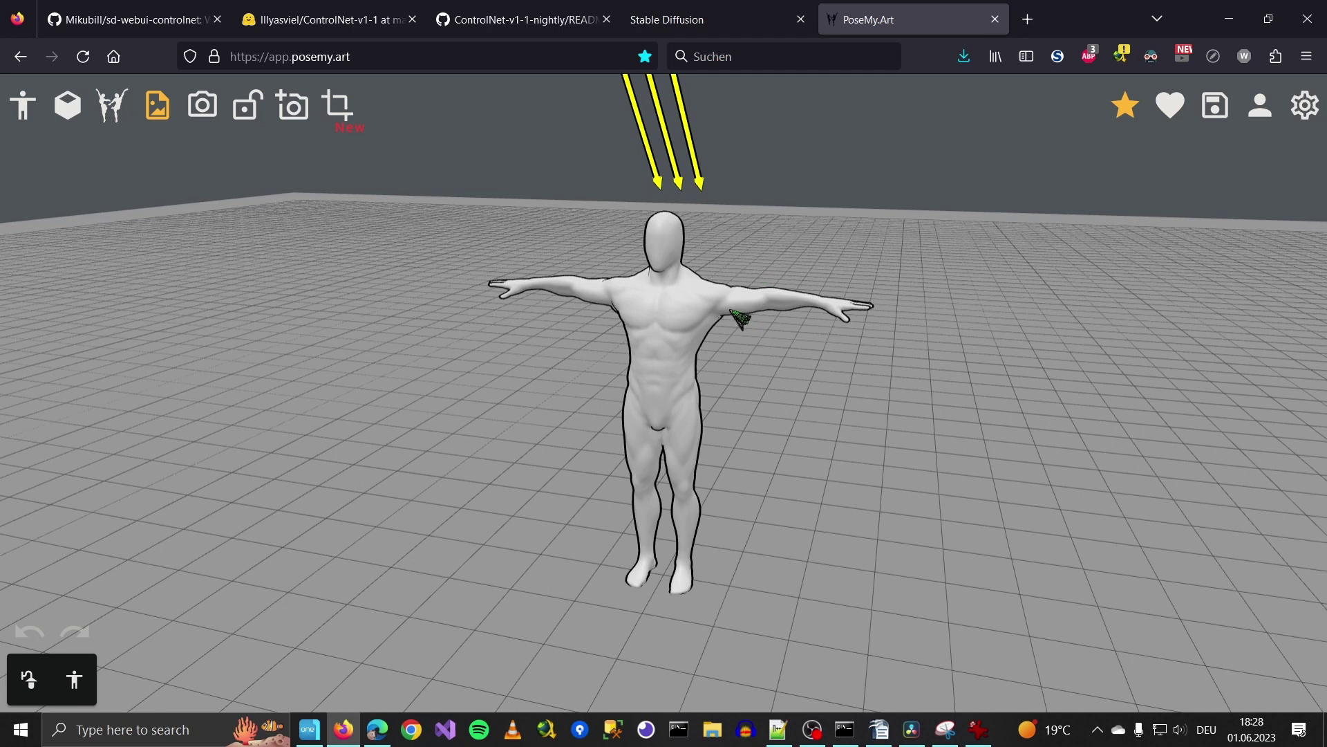
click(761, 305)
click(765, 299)
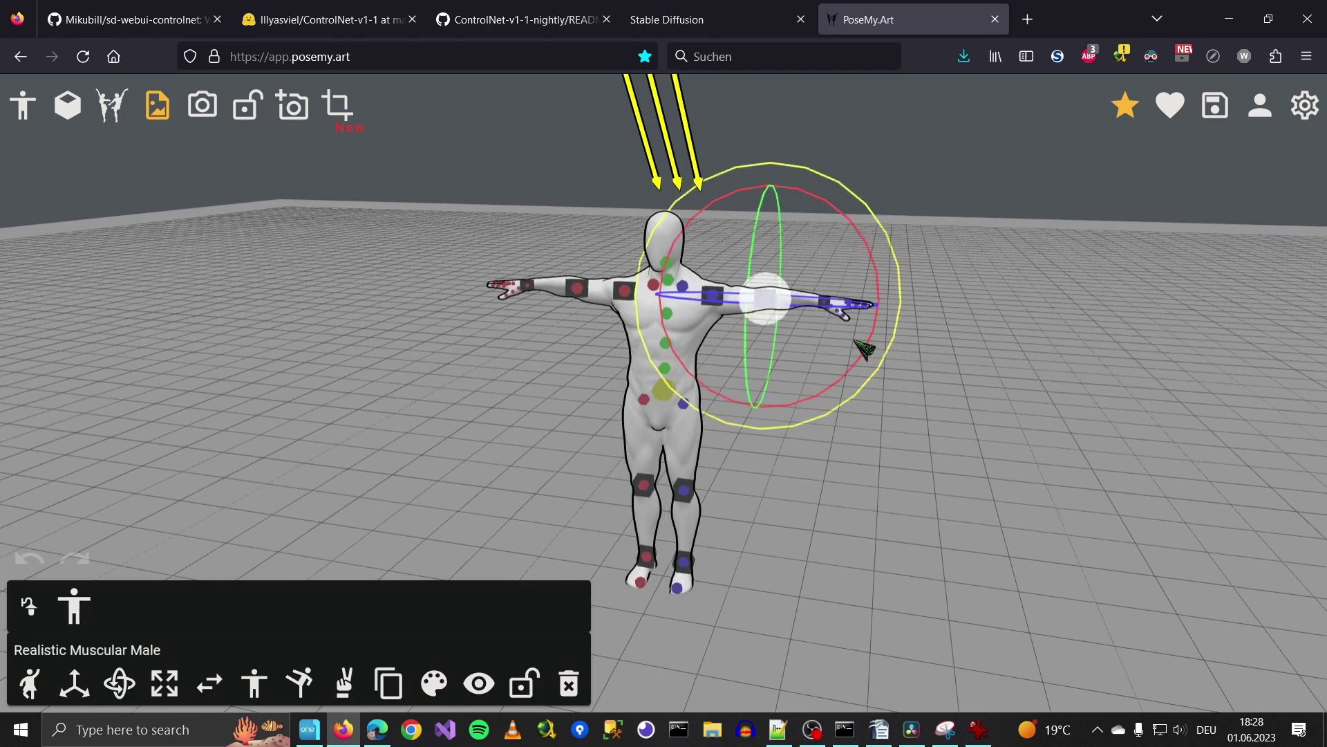
drag(855, 373, 744, 436)
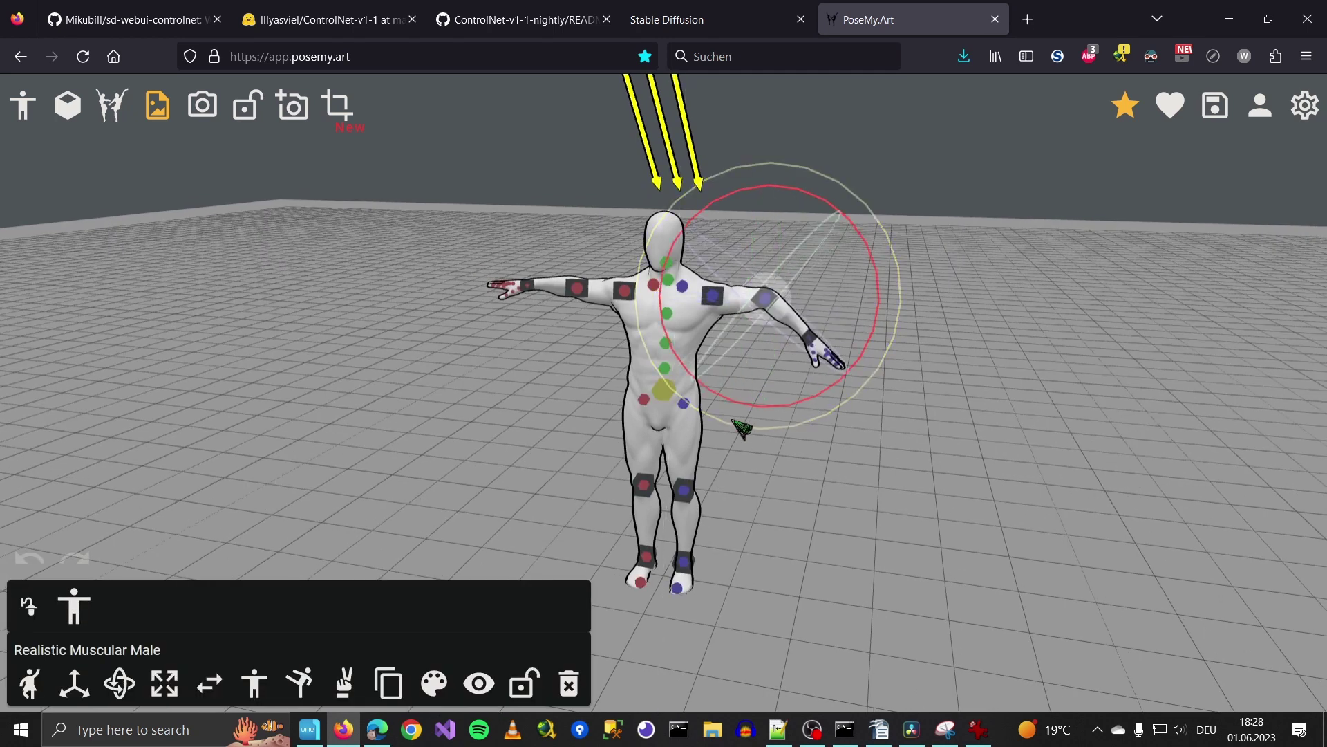
click(914, 437)
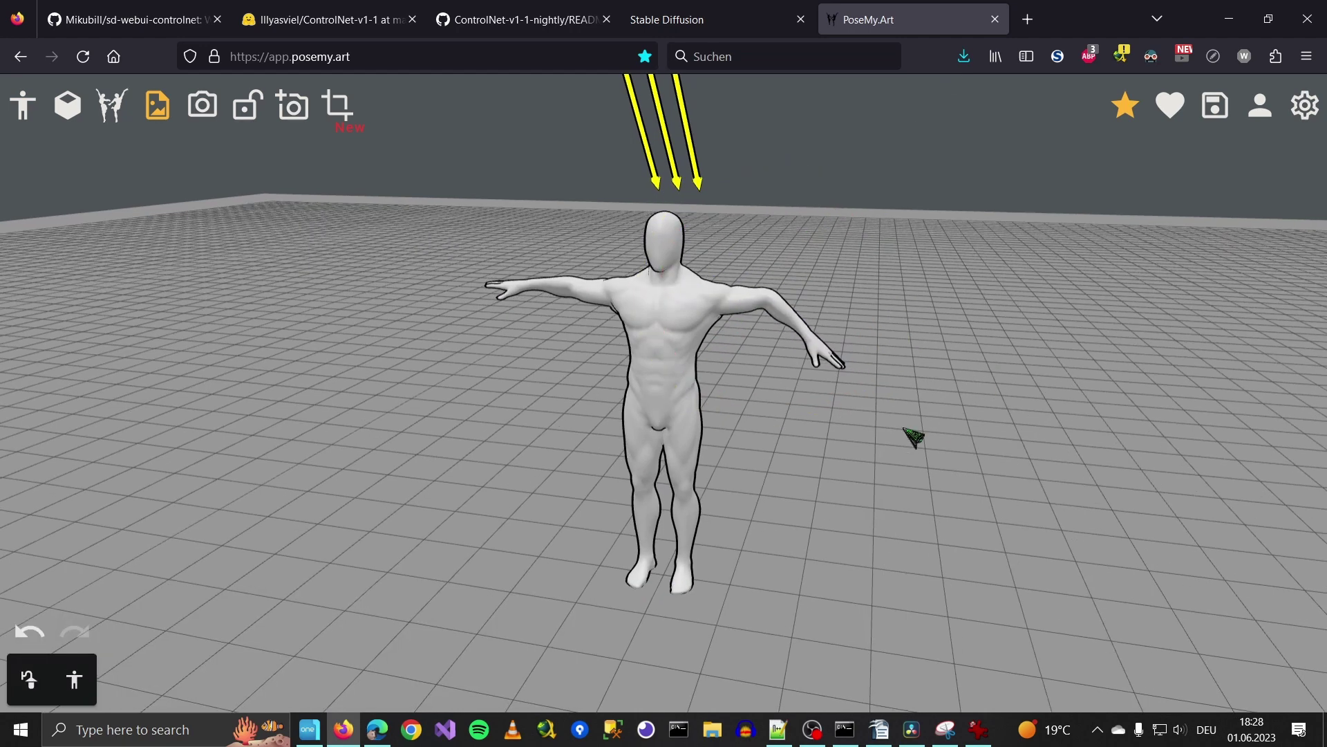
Step: Orbit and shift the camera, then return to a level front view of the mannequin
click(815, 336)
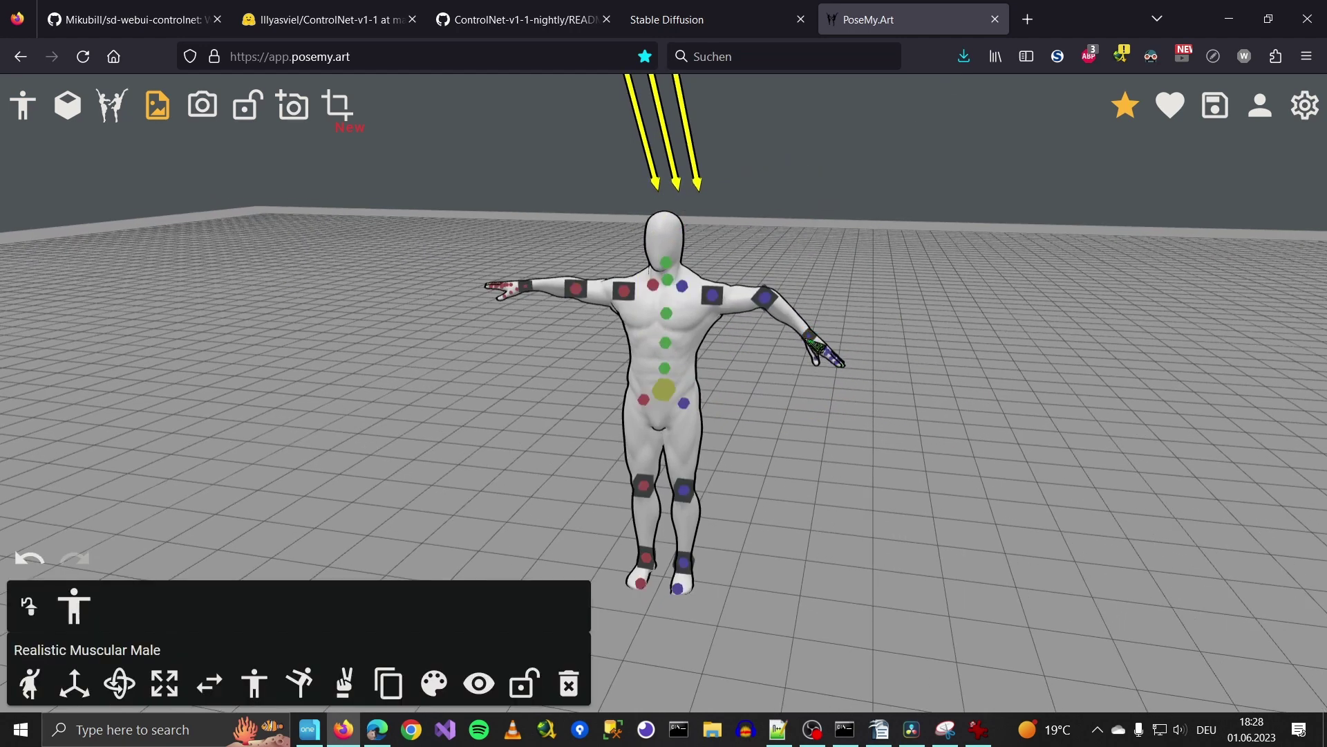
drag(816, 349, 753, 408)
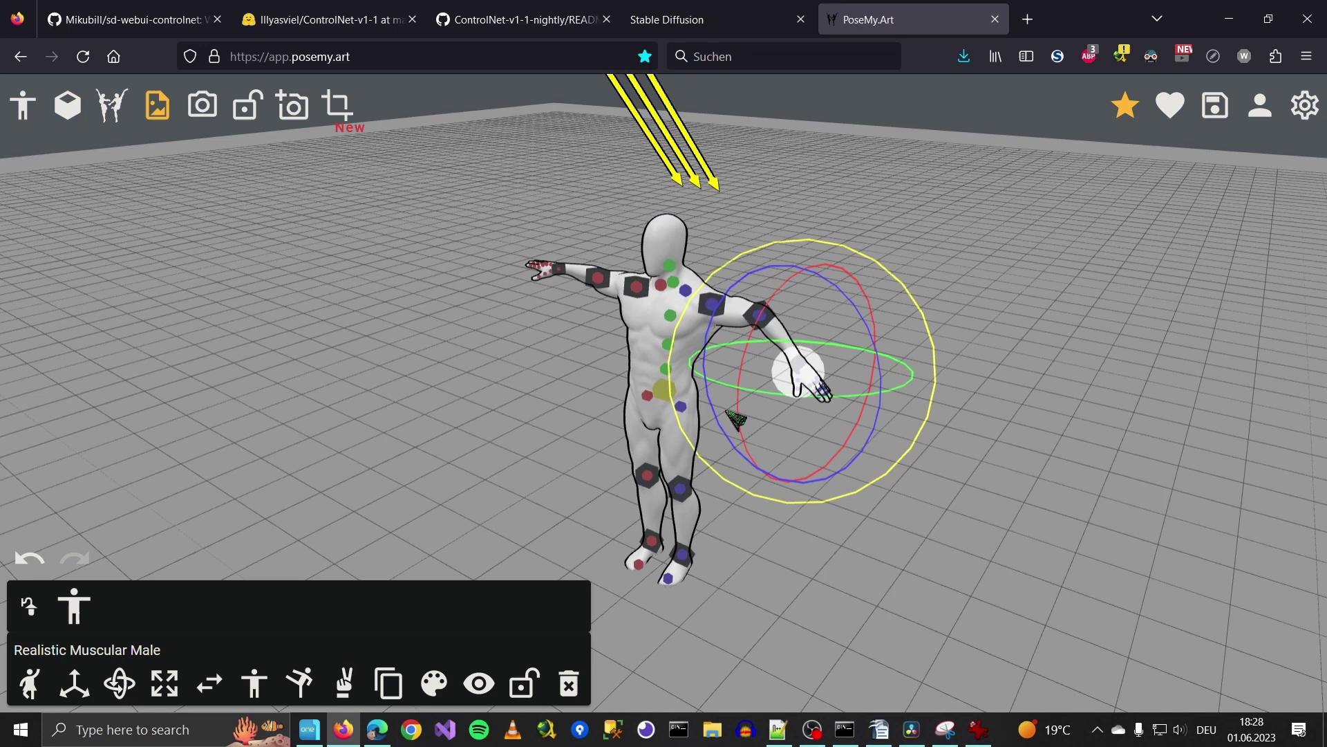
click(737, 418)
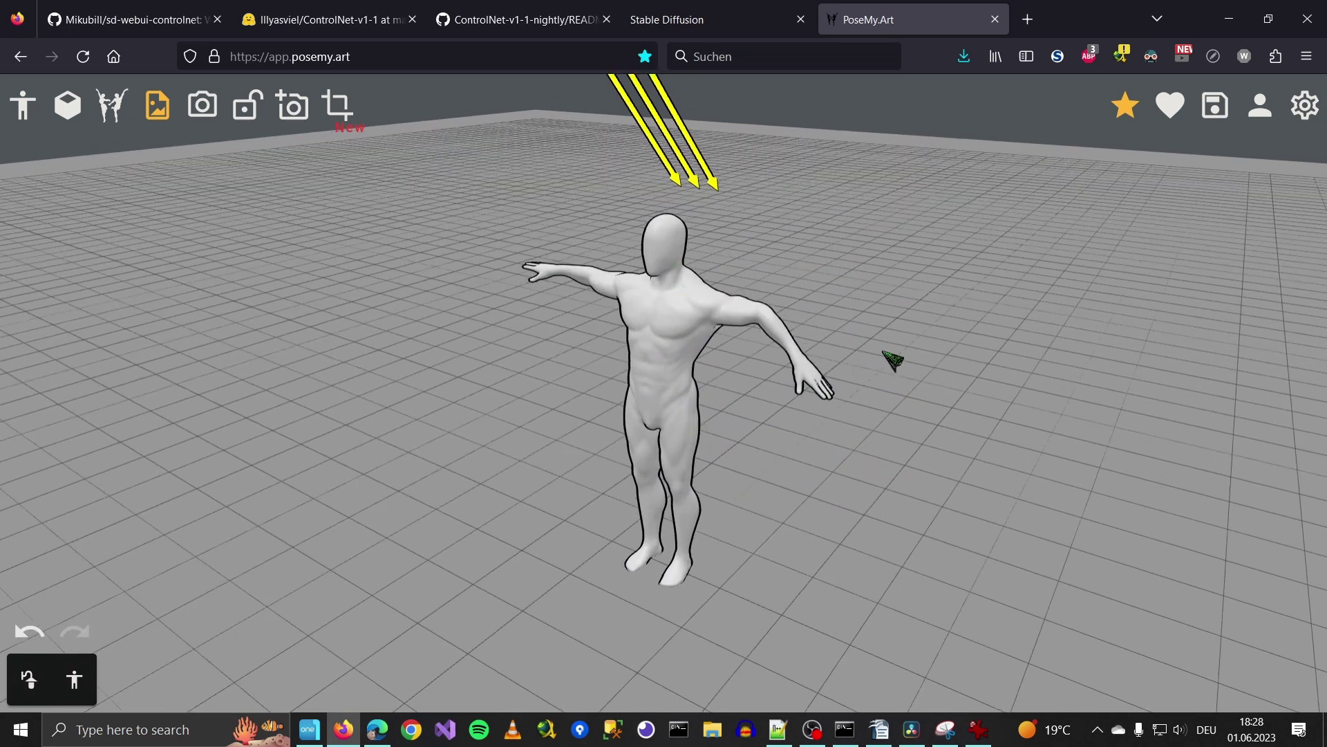
drag(892, 359, 753, 409)
drag(614, 477, 554, 466)
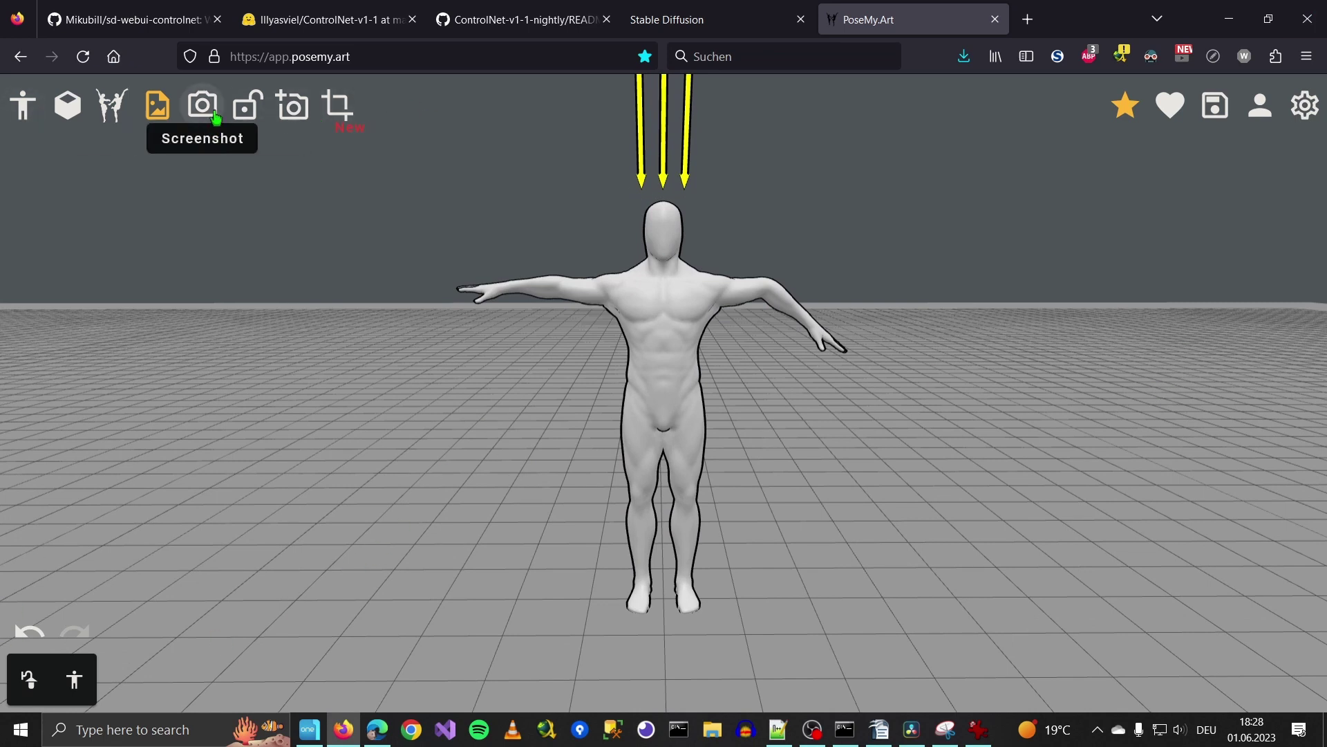
Step: Scroll through PoseMy.Art's Premade Scenes gallery of poses, then close it
click(110, 93)
scroll(833, 343, down, 5)
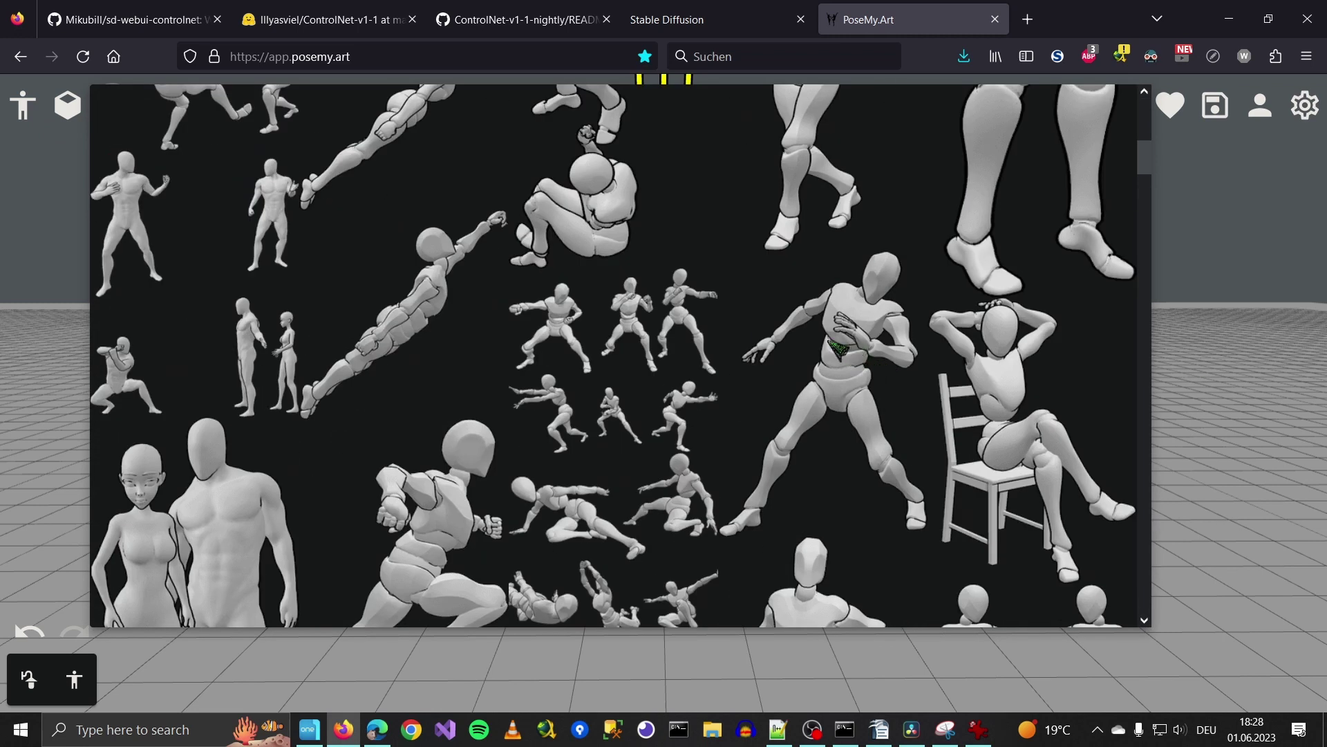
scroll(838, 346, down, 10)
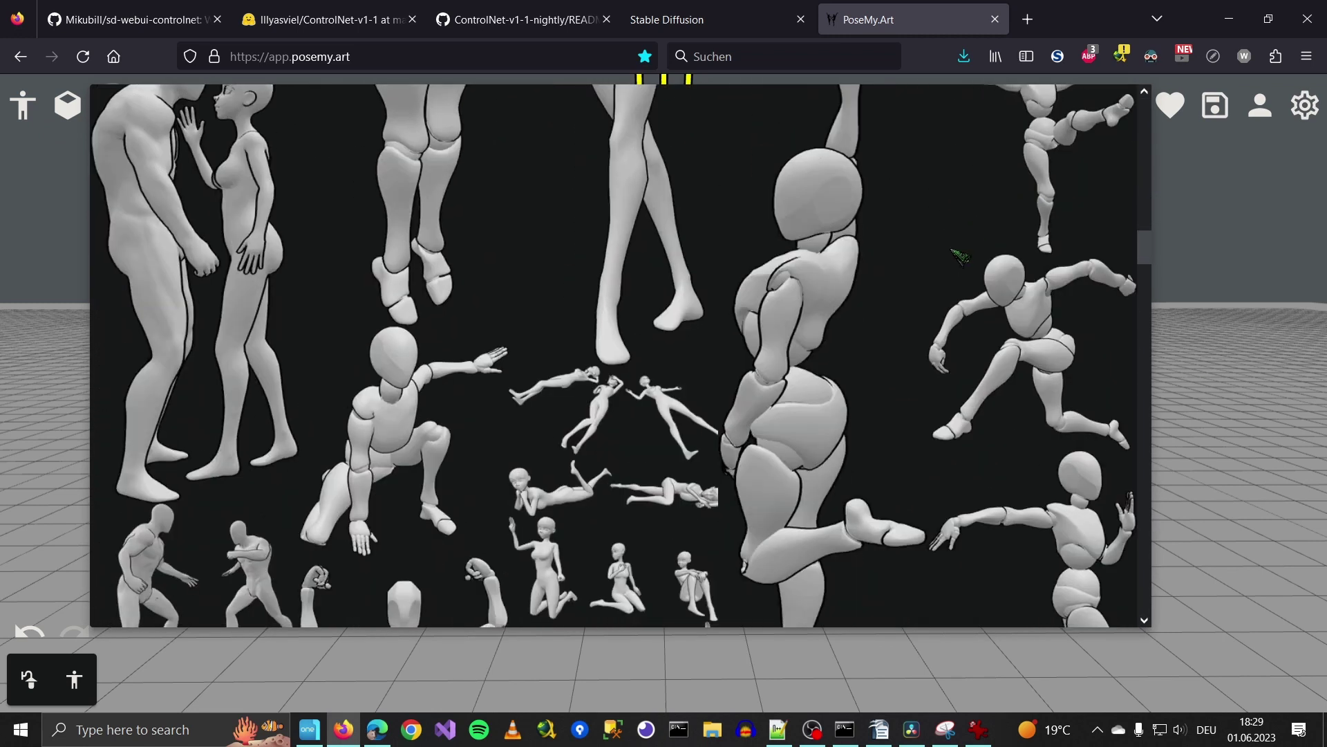
scroll(959, 256, down, 10)
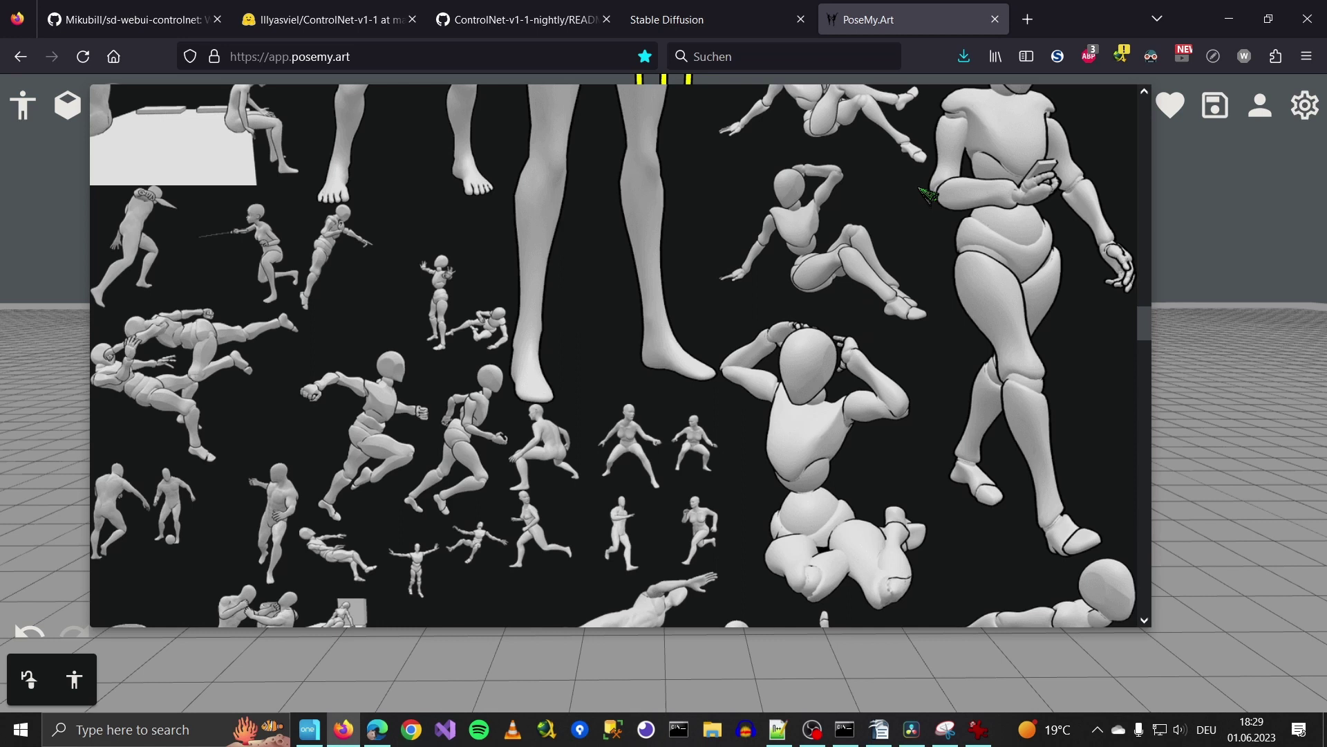
scroll(926, 194, down, 5)
scroll(905, 339, down, 5)
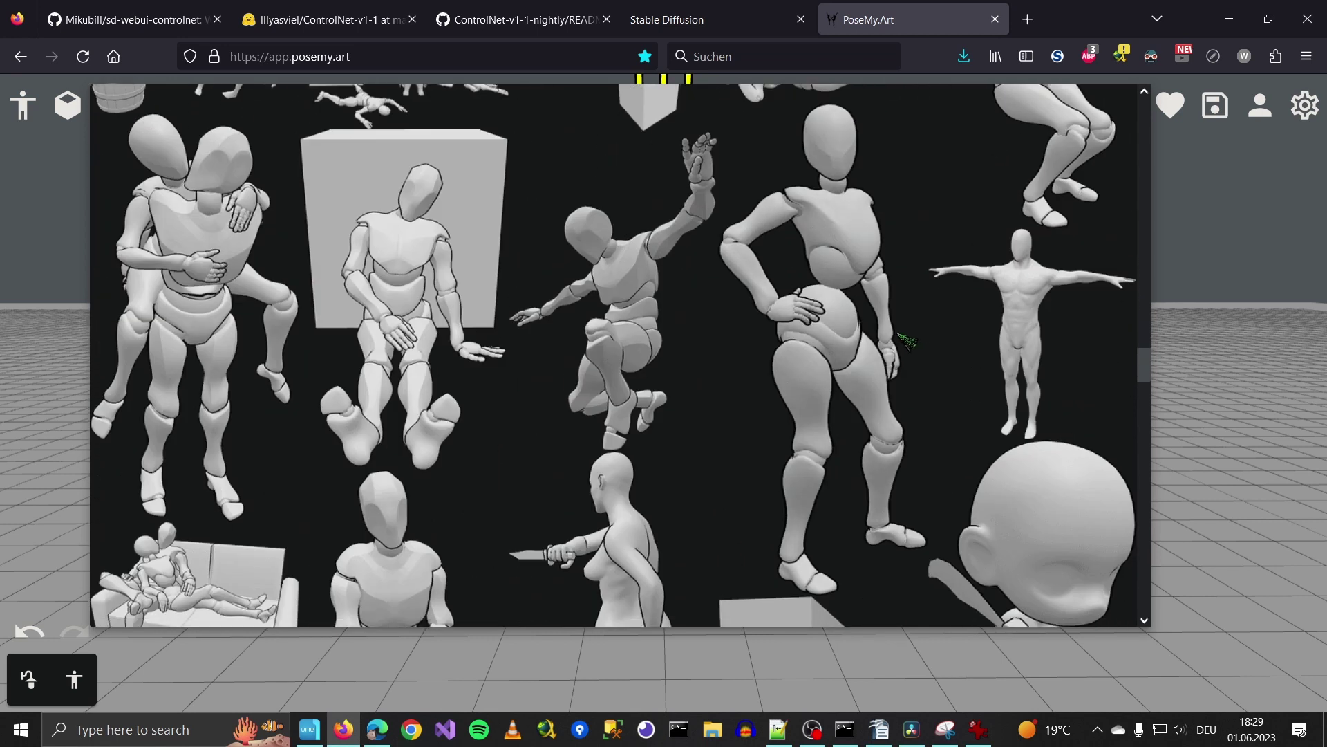
scroll(905, 340, down, 10)
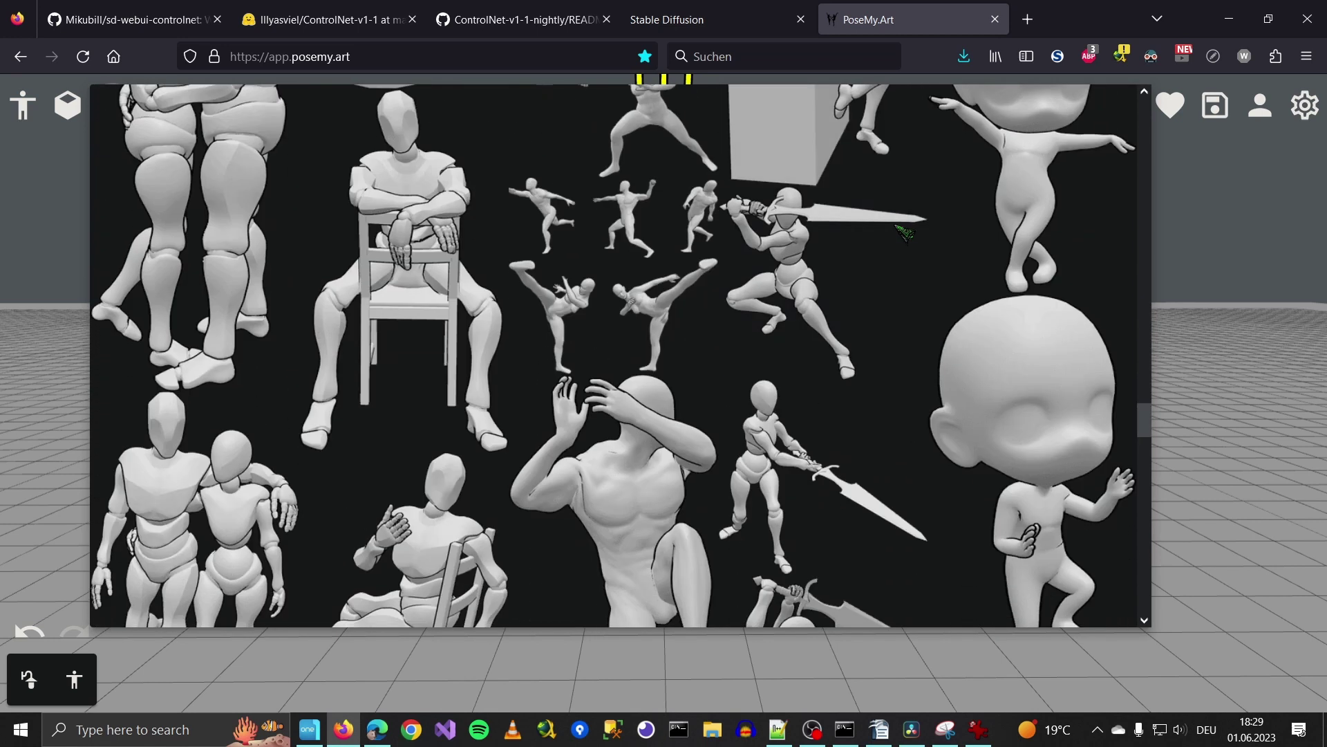
scroll(904, 232, down, 5)
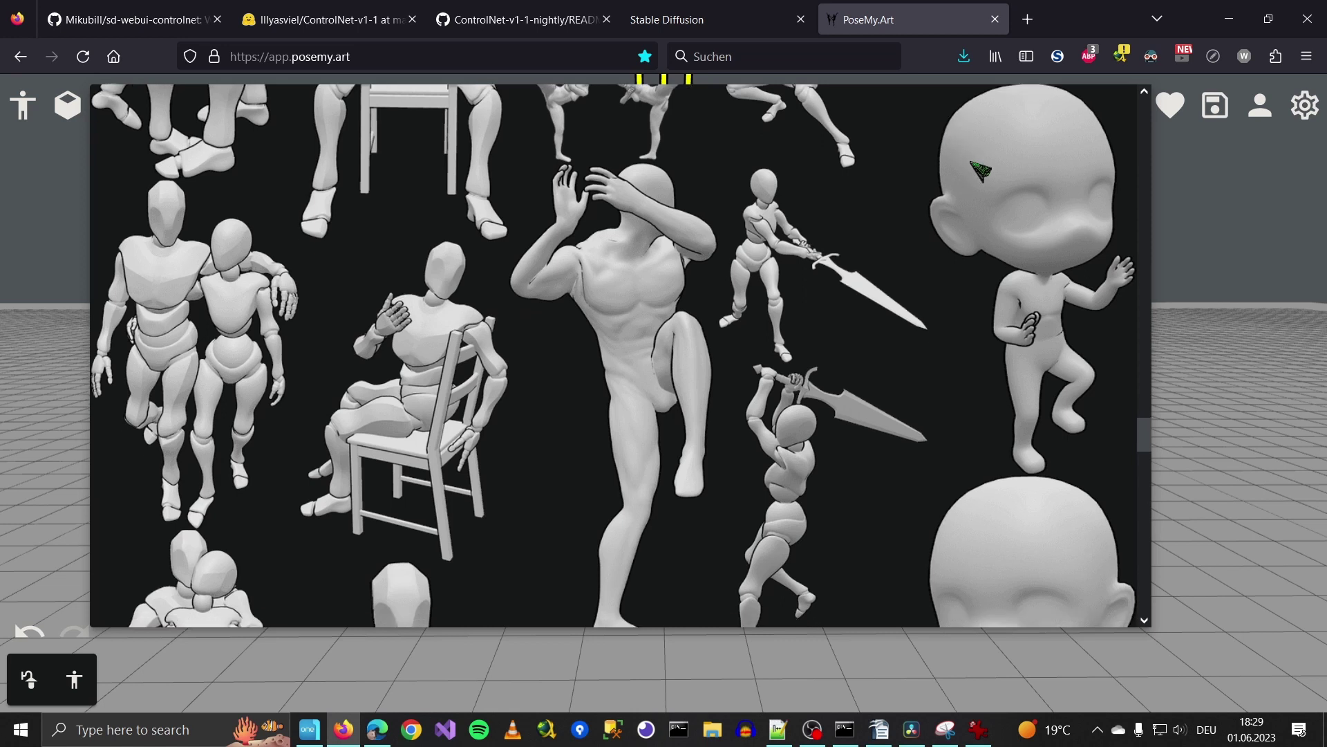
scroll(982, 171, down, 3)
scroll(1057, 268, down, 4)
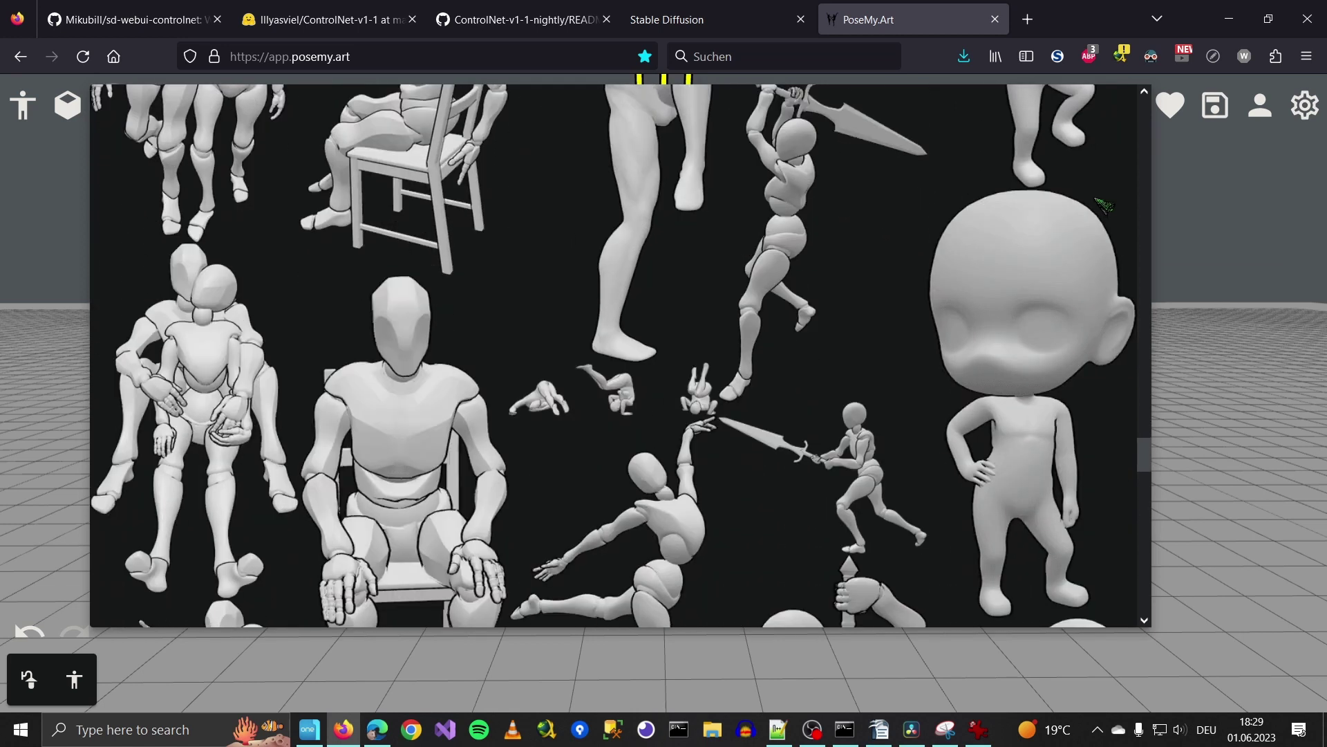
scroll(908, 354, down, 3)
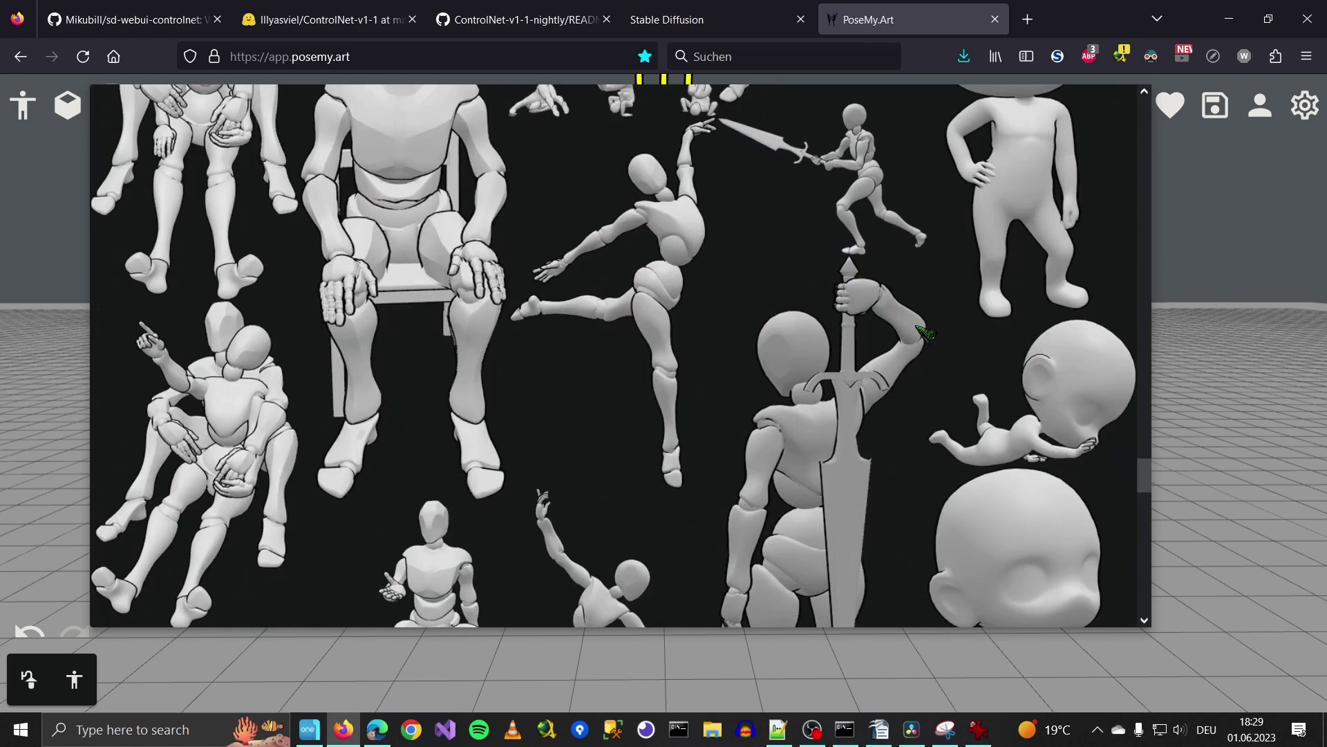
scroll(996, 394, down, 3)
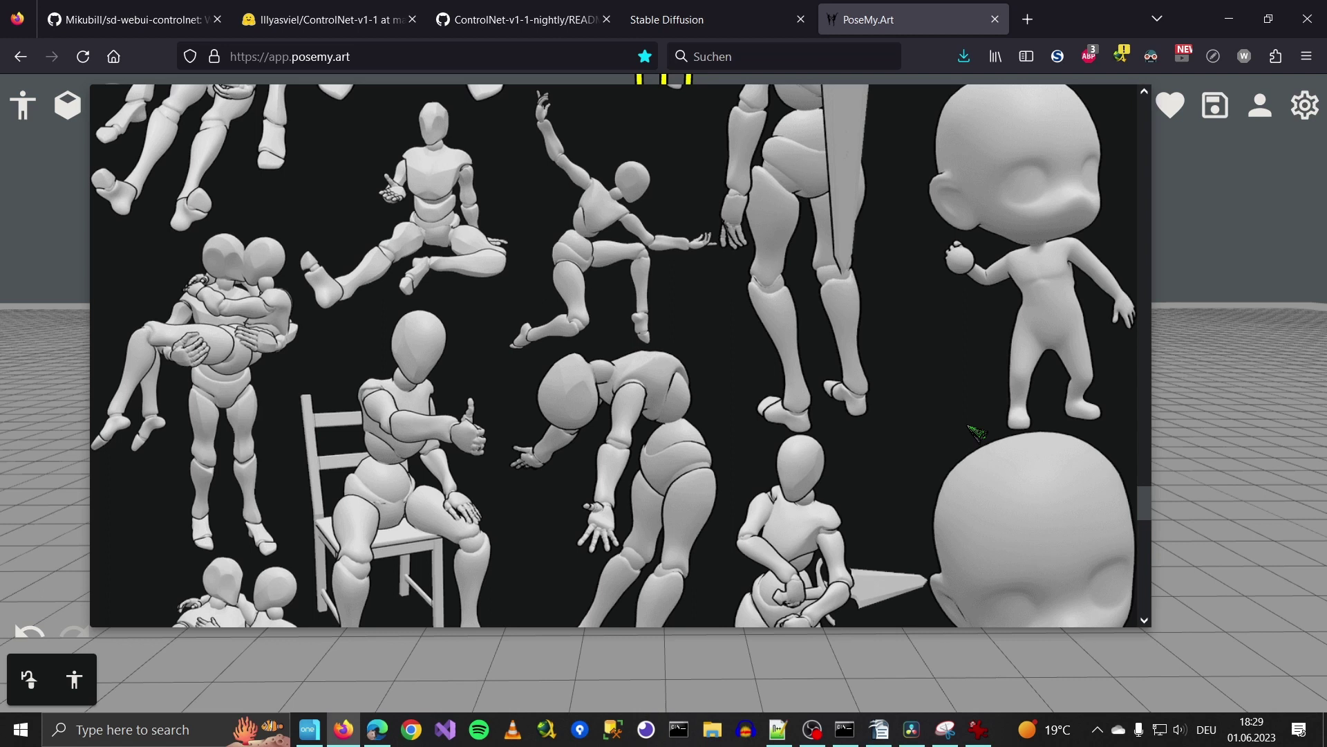
scroll(976, 432, down, 5)
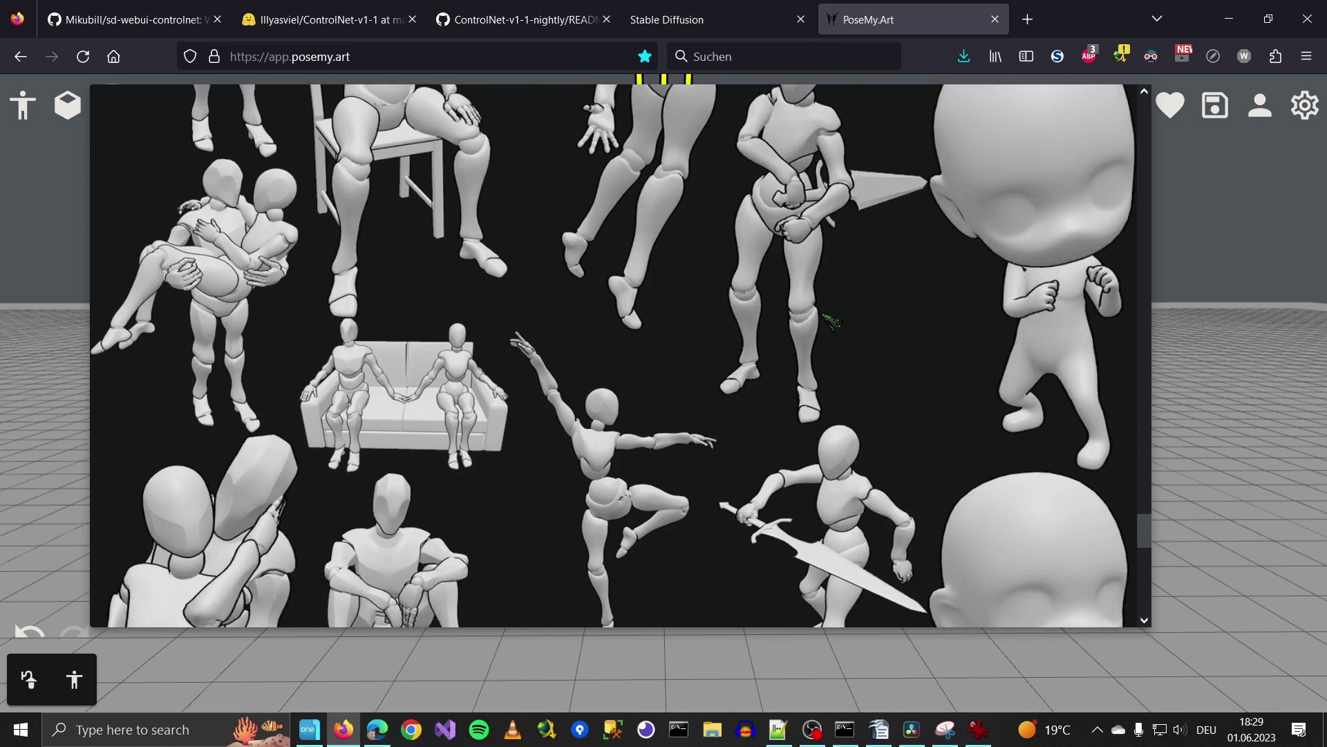
scroll(832, 322, down, 5)
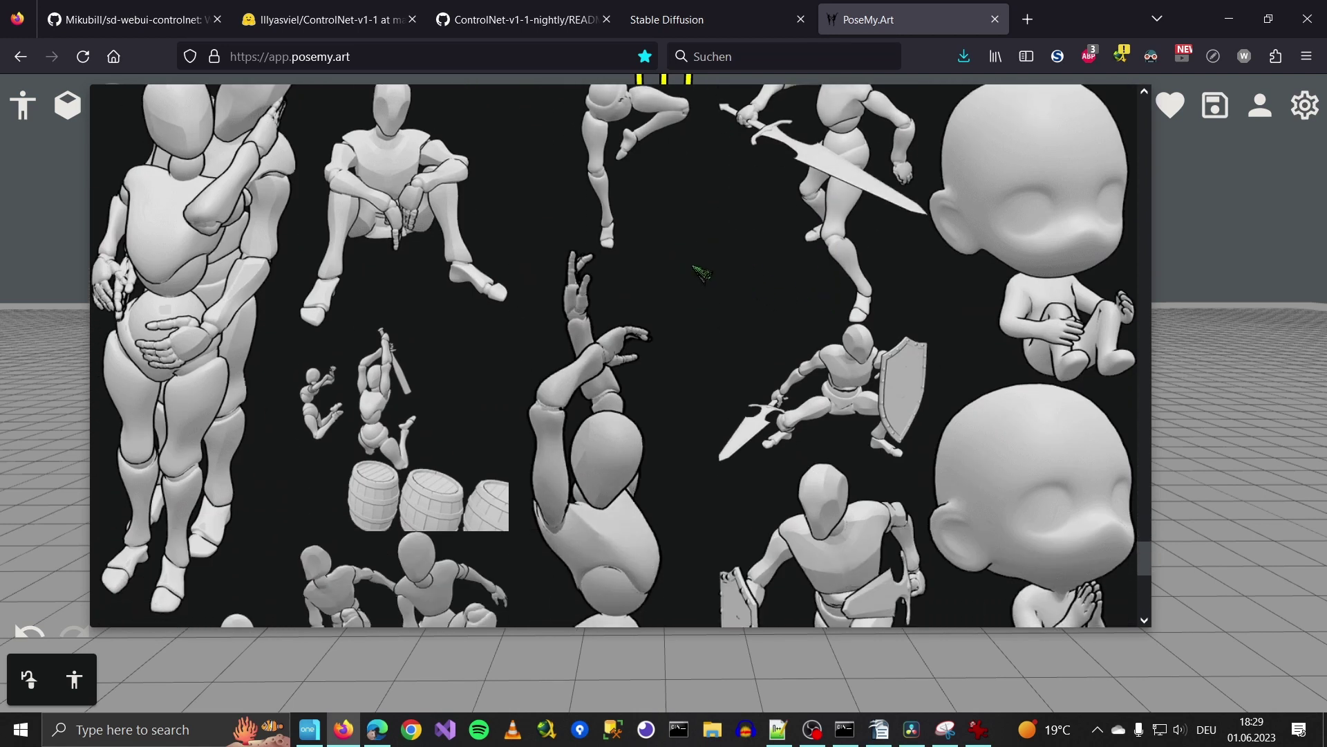
scroll(700, 271, down, 4)
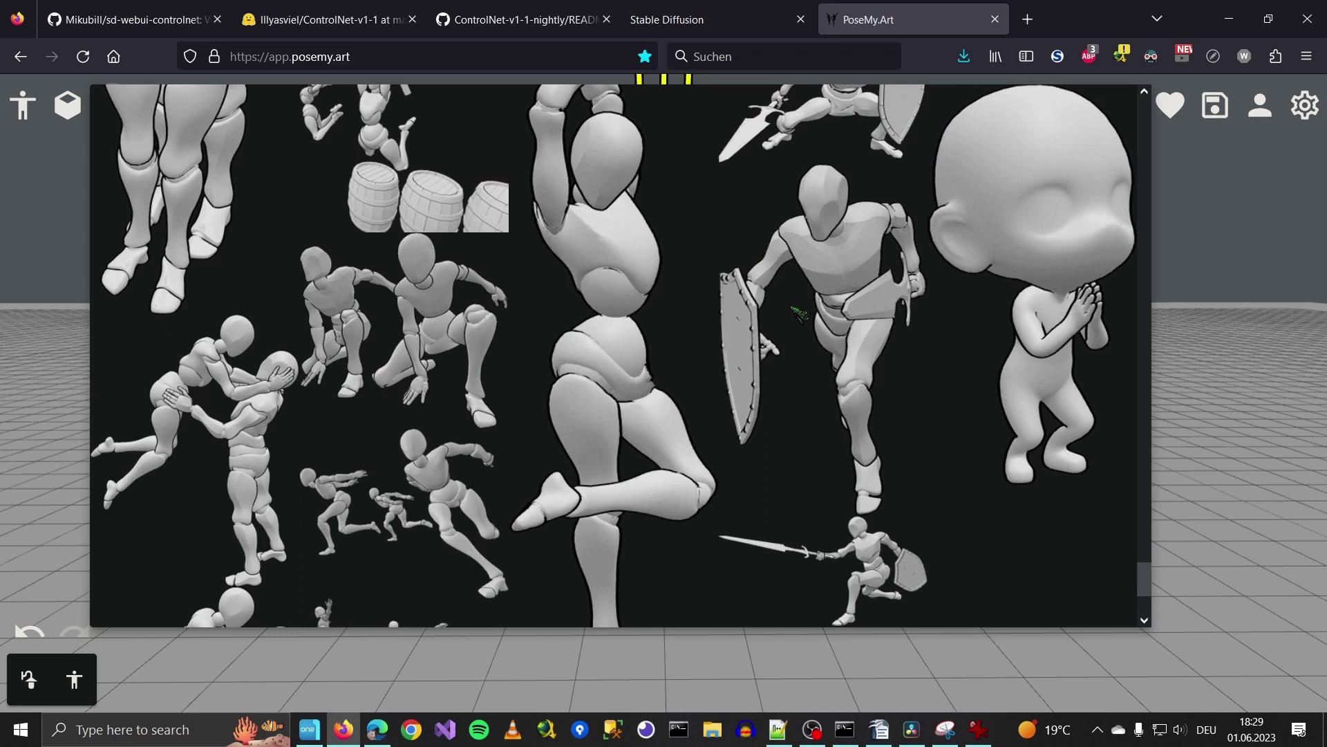
scroll(823, 297, down, 3)
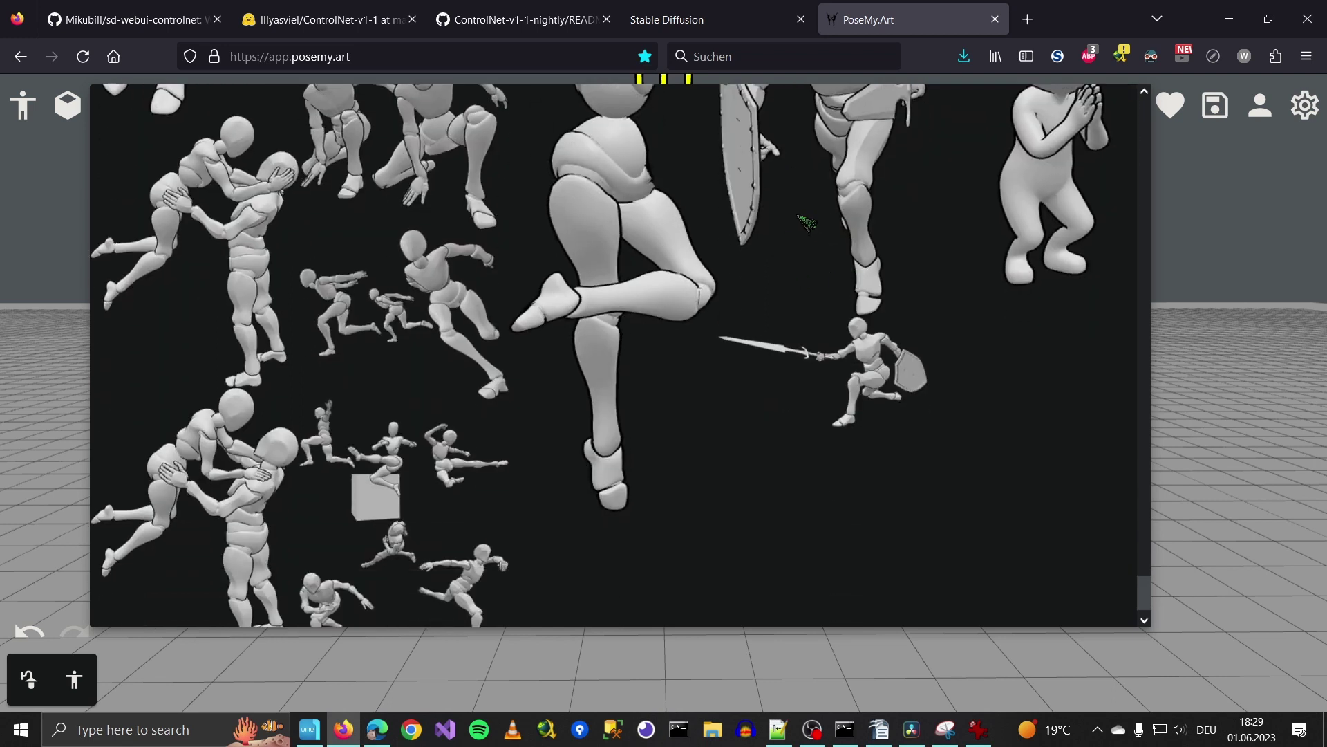
scroll(795, 222, down, 1)
scroll(830, 439, up, 5)
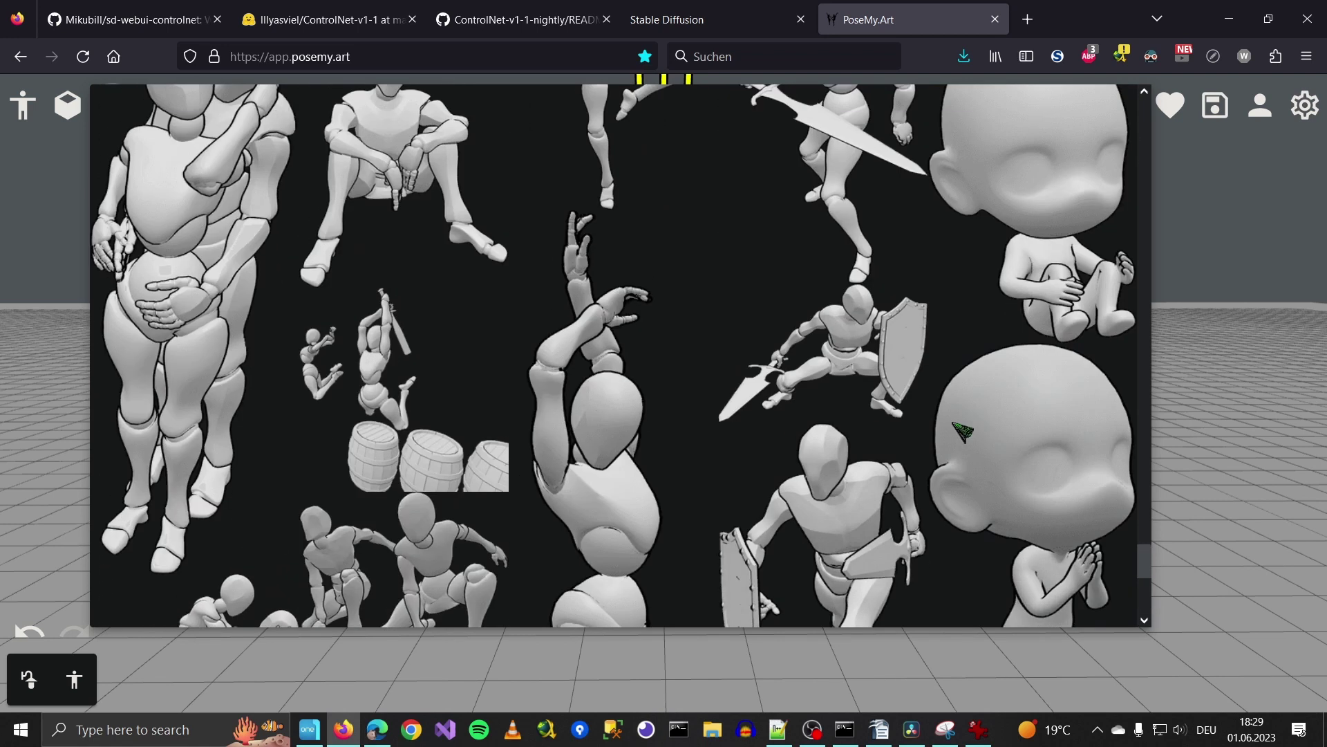
click(1259, 228)
Step: Rotate the mannequin's shoulder and foot joints so it stands on one leg, other knee raised
click(511, 280)
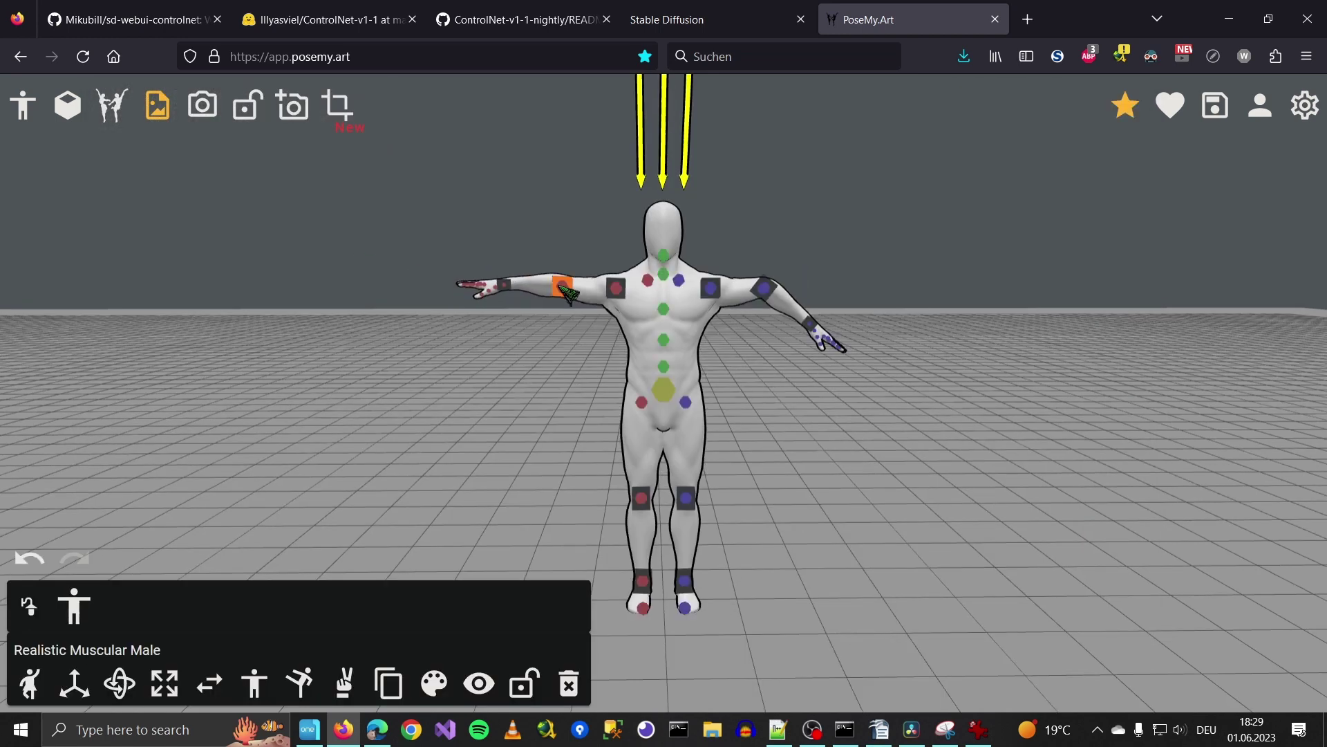
click(566, 291)
drag(566, 291, 874, 601)
click(465, 423)
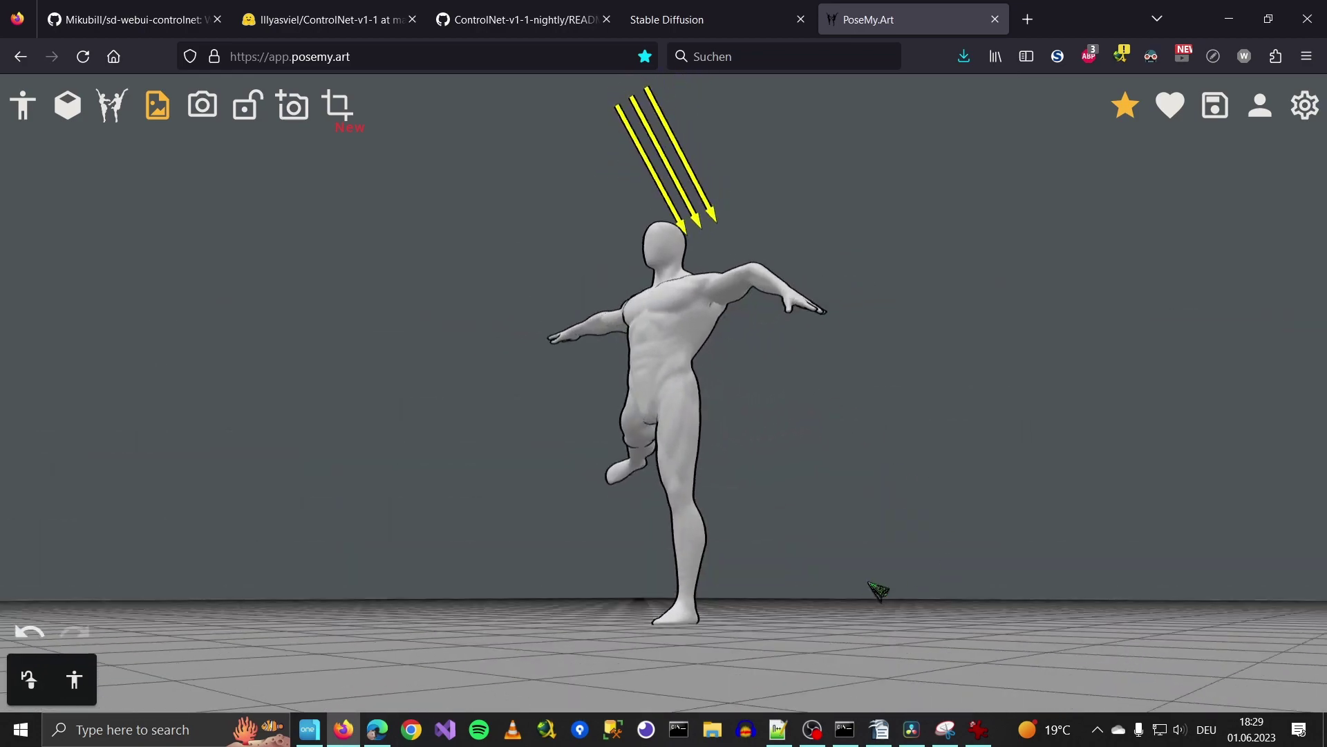